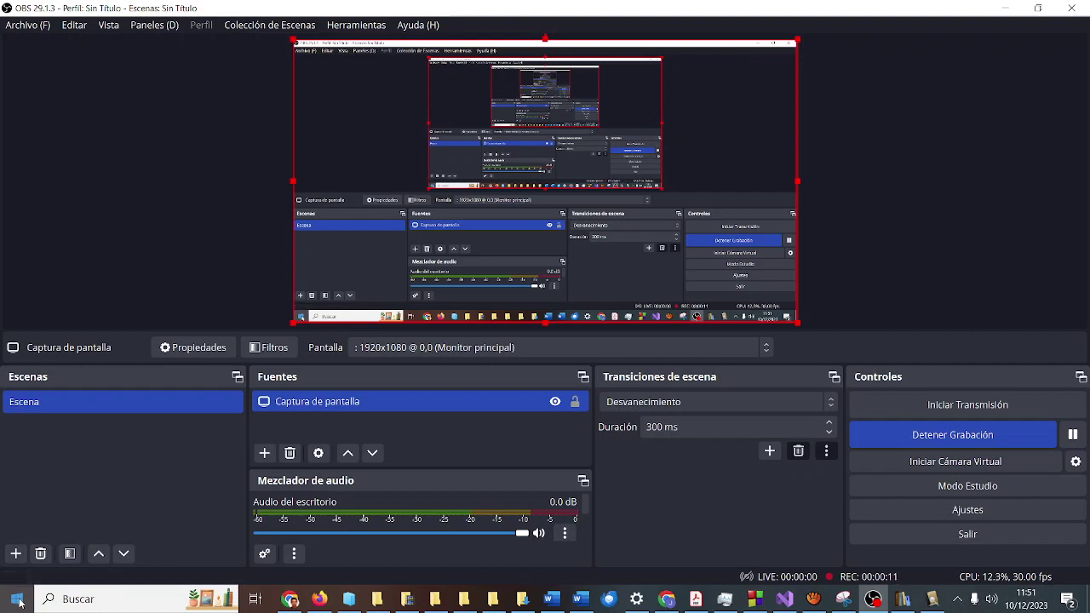
Switch to Firefox and search the web for GOOGLE SHEETS in a new tab.
left_click(322, 605)
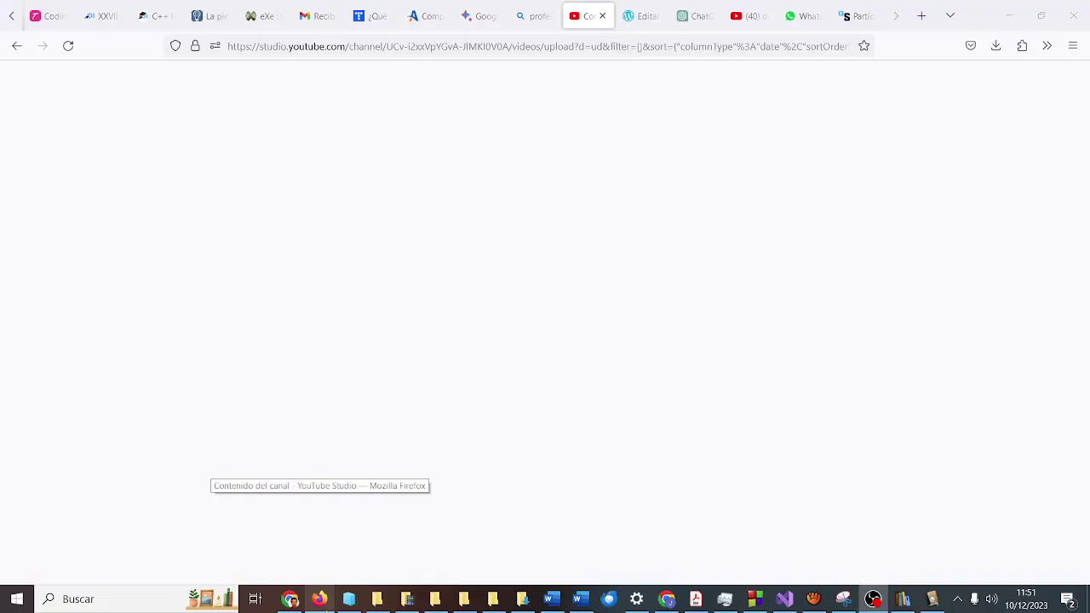
left_click(921, 15)
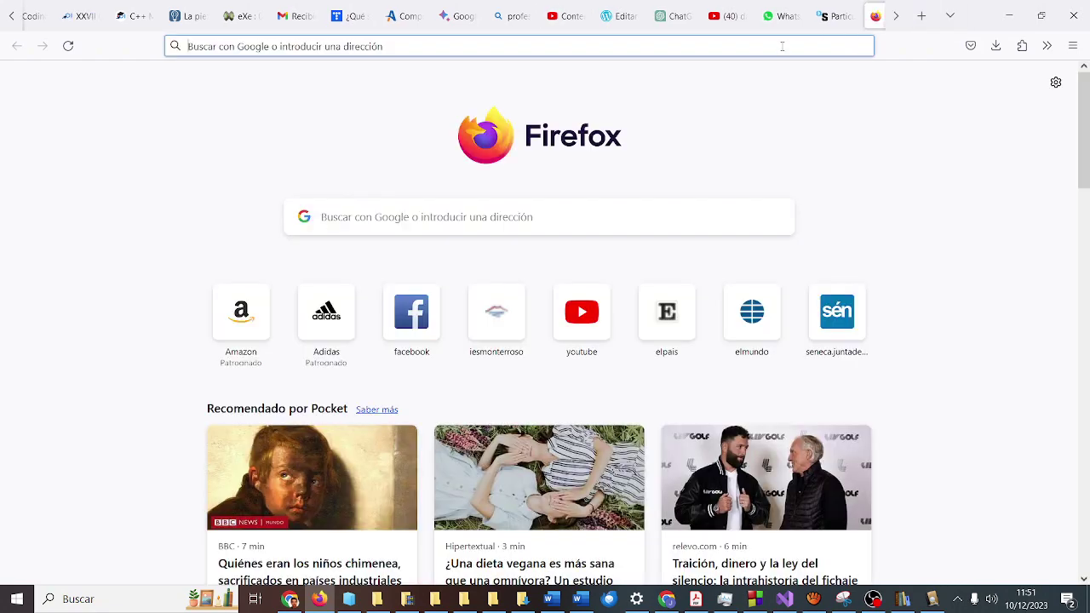
left_click(781, 47)
type("GOOGLE SHEETS")
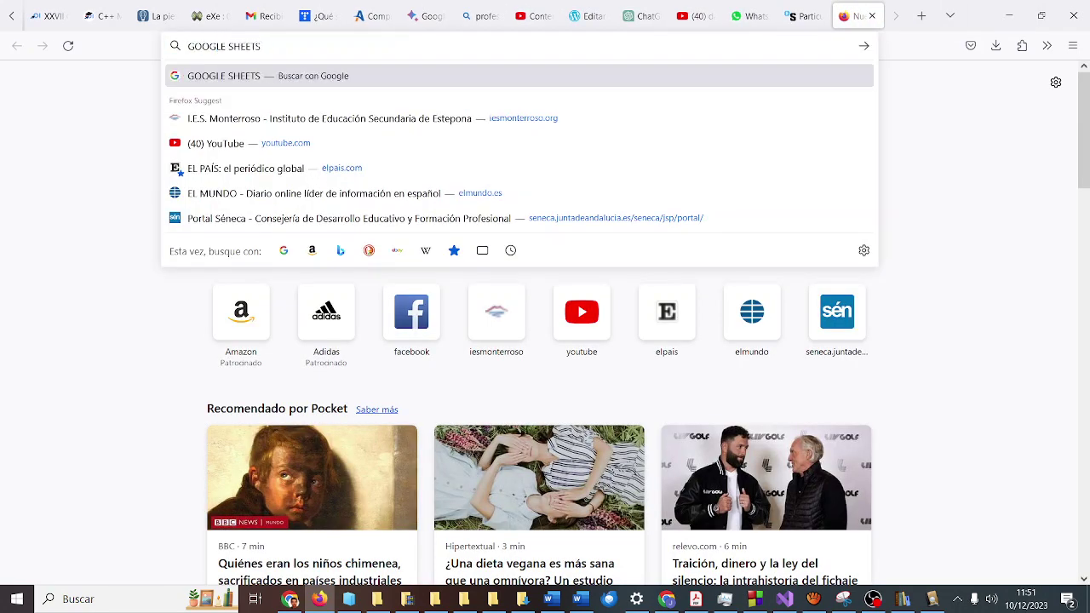
key("Return")
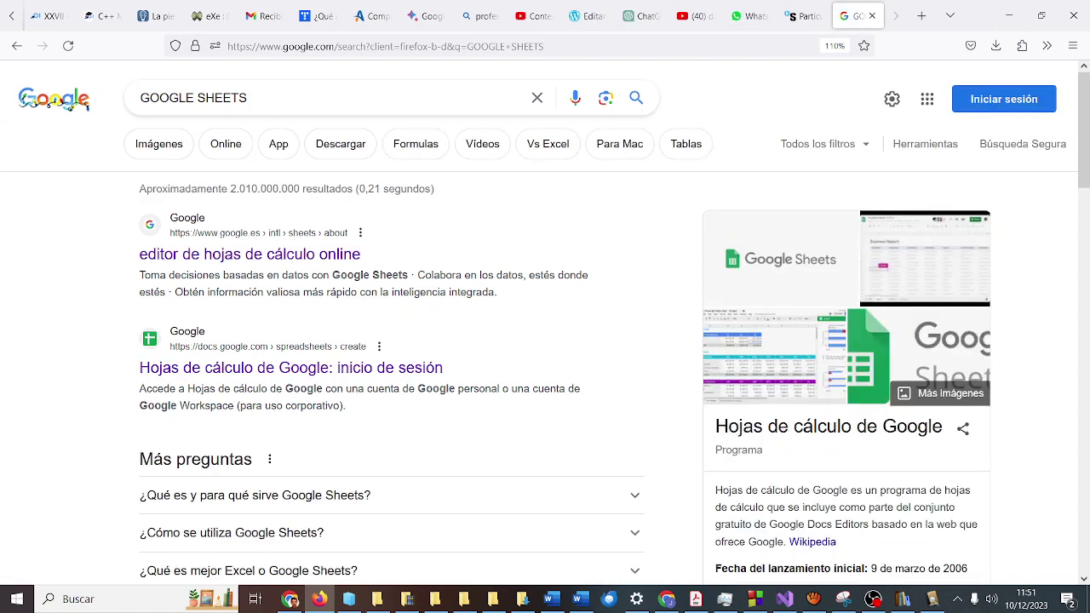
Go to Google Sheets from its official page in the search results and create a blank spreadsheet.
left_click(350, 259)
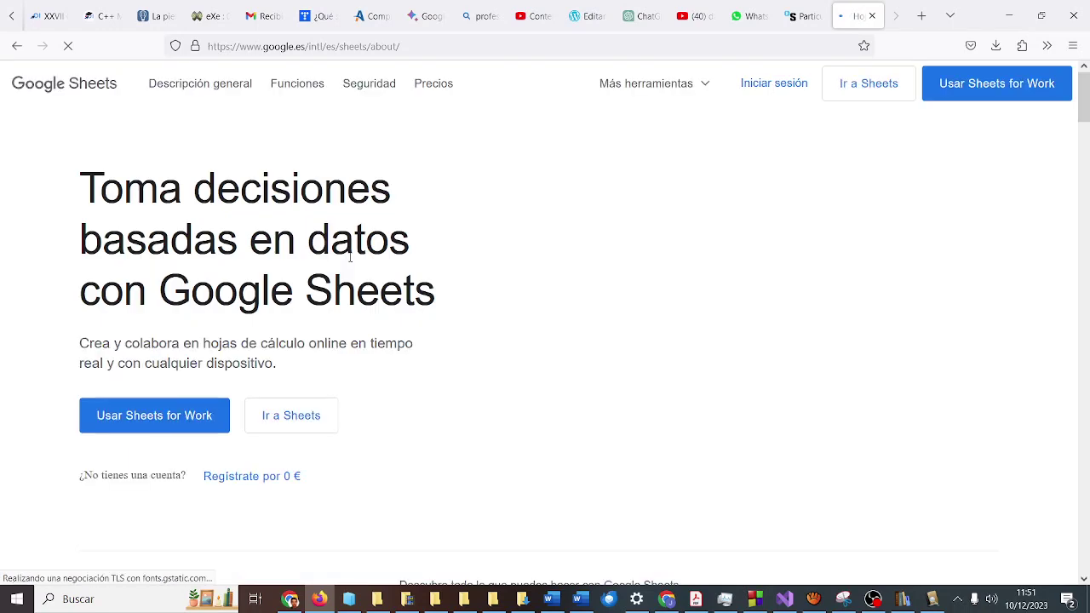
left_click(849, 95)
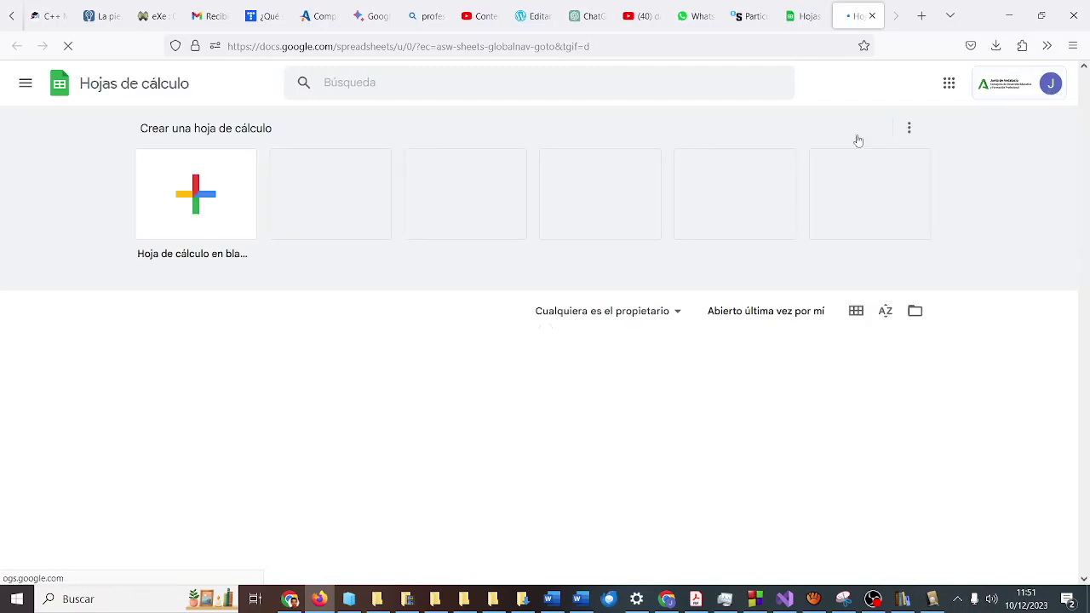
left_click(244, 206)
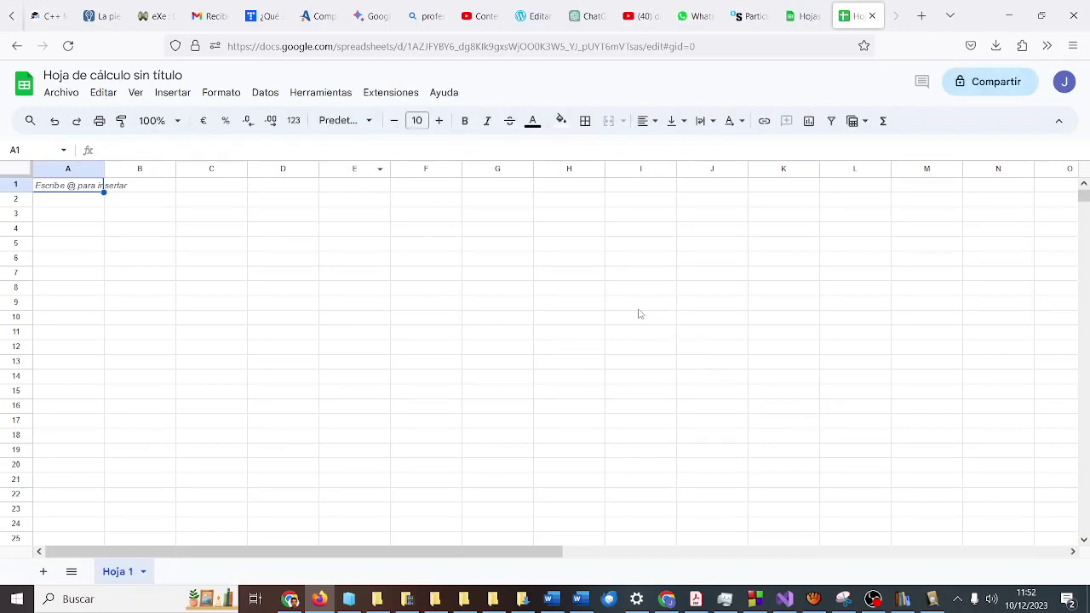
Set the spreadsheet zoom to 200% and add two more sheets to the workbook.
left_click(178, 125)
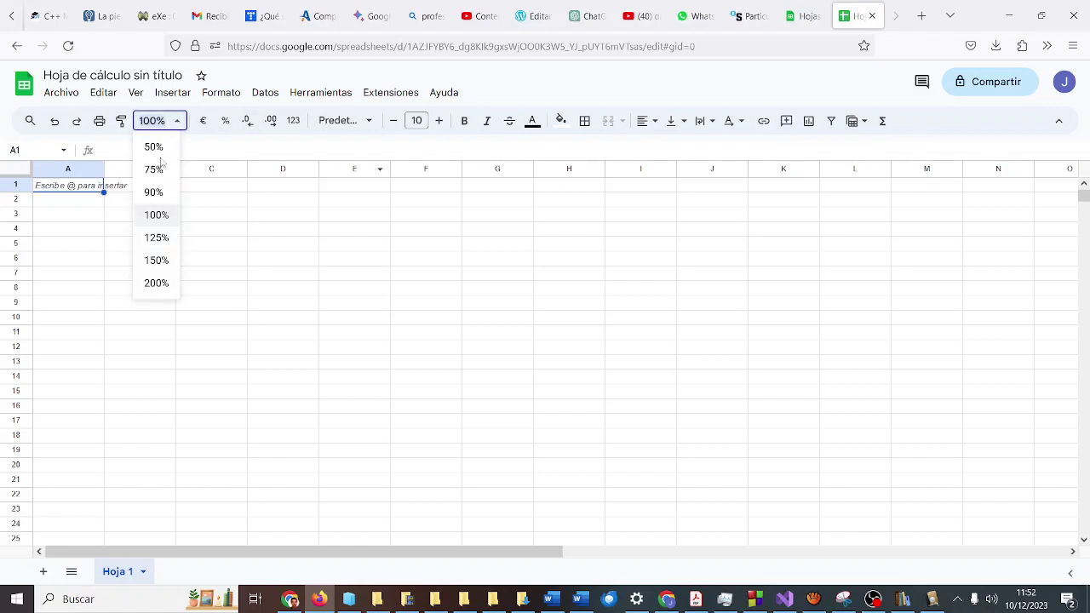
left_click(157, 284)
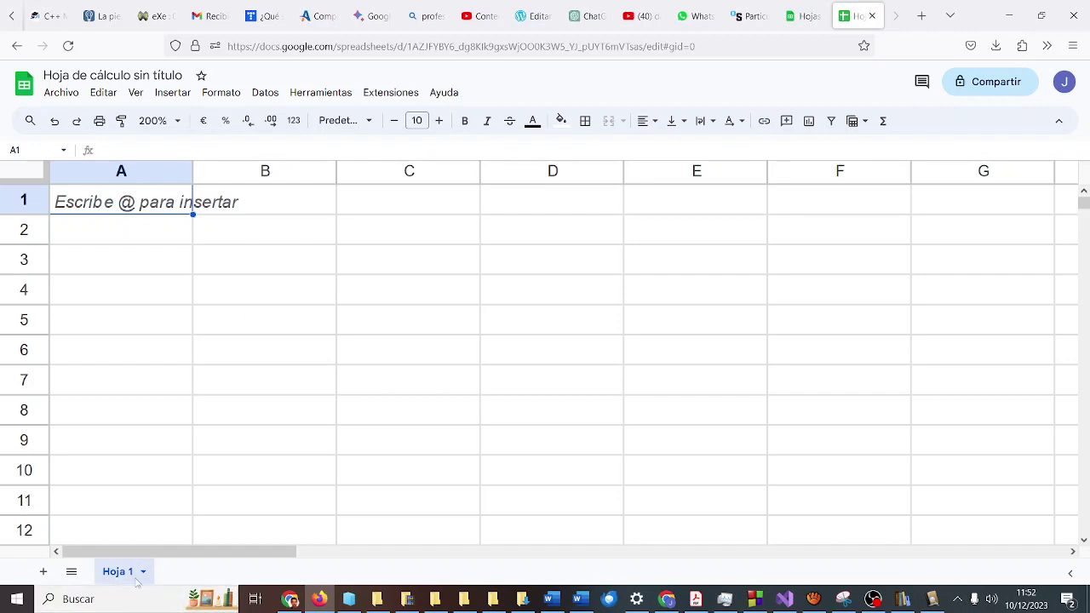
left_click(45, 571)
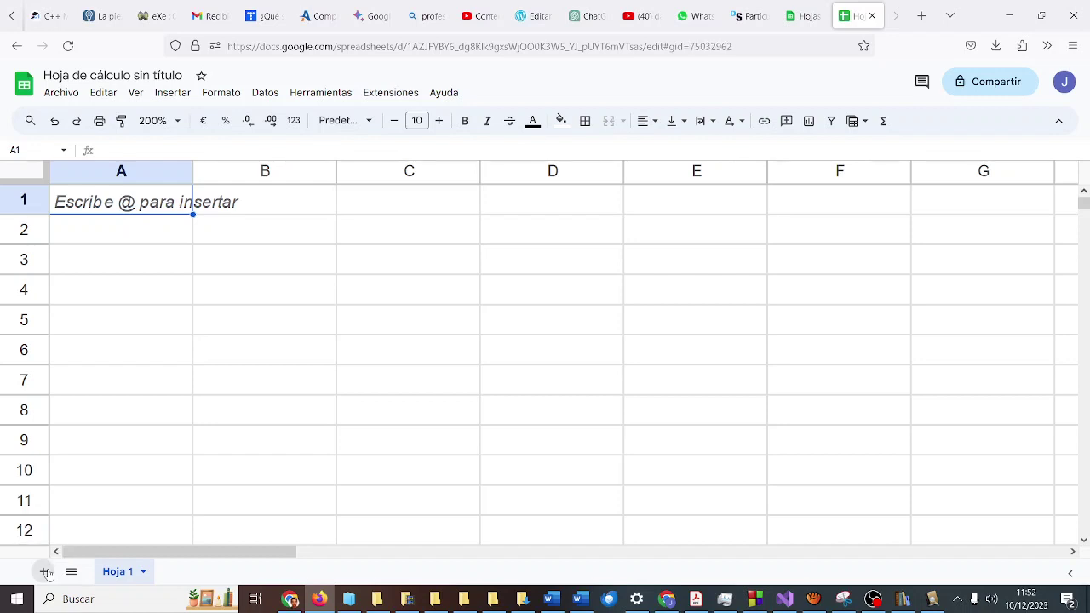
left_click(45, 571)
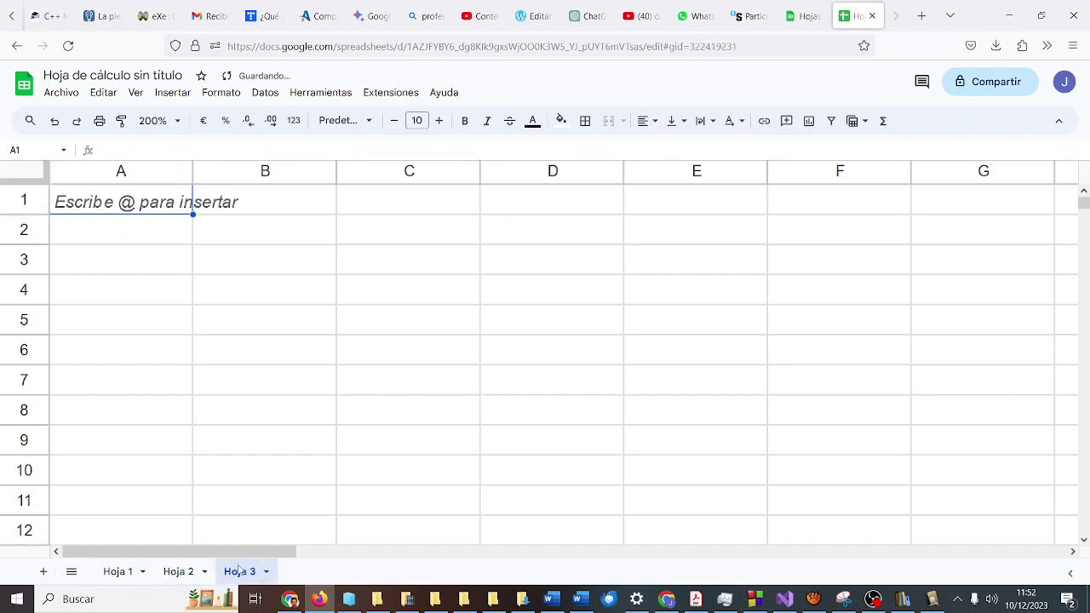
Rename the third sheet, Hoja 3, as "No estructurada".
right_click(241, 573)
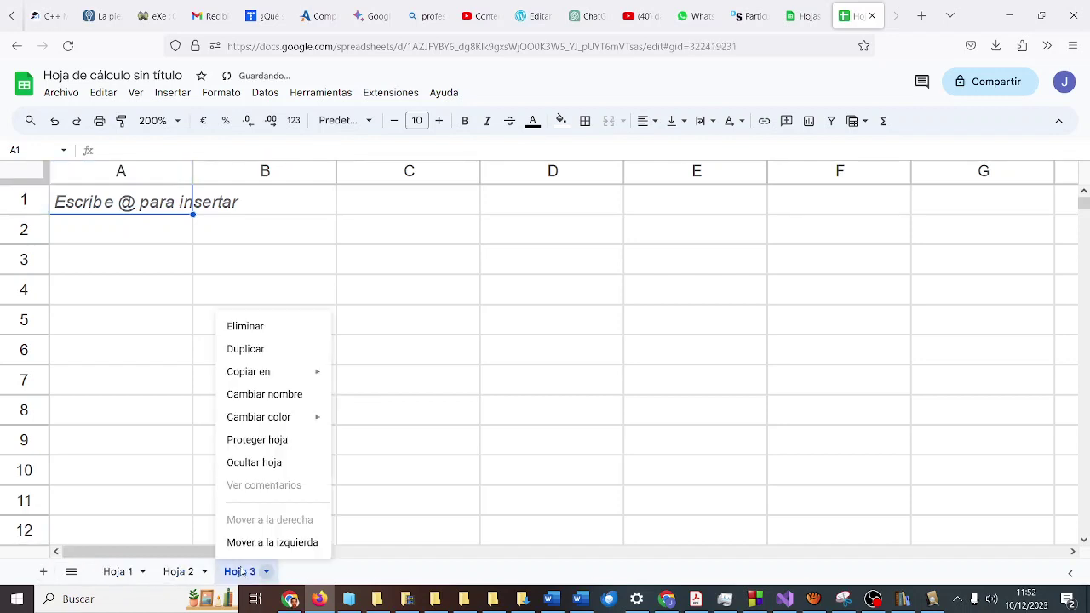
left_click(272, 397)
type("nO")
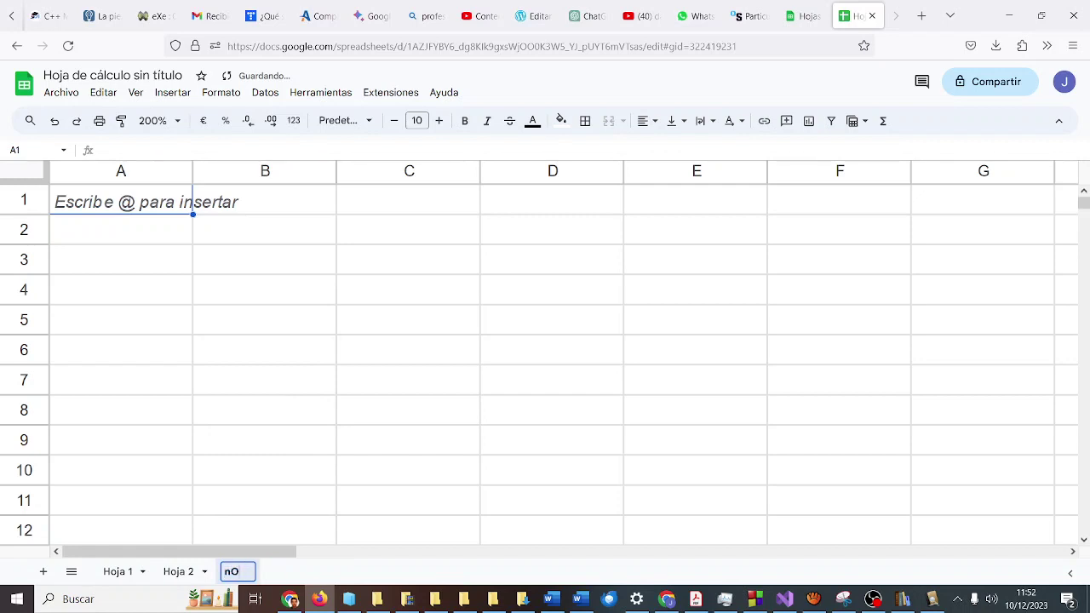
key("BackSpace")
key("BackSpace")
type("No estructurada")
key("Return")
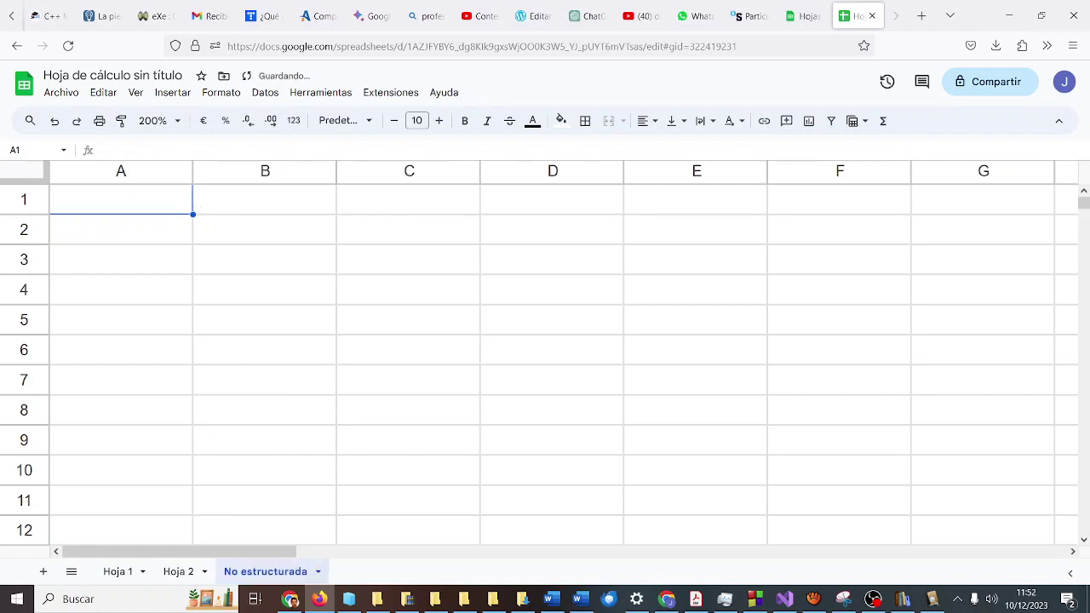
Rename the second sheet, Hoja 2, as "Semiestructurada".
left_click(172, 573)
right_click(171, 575)
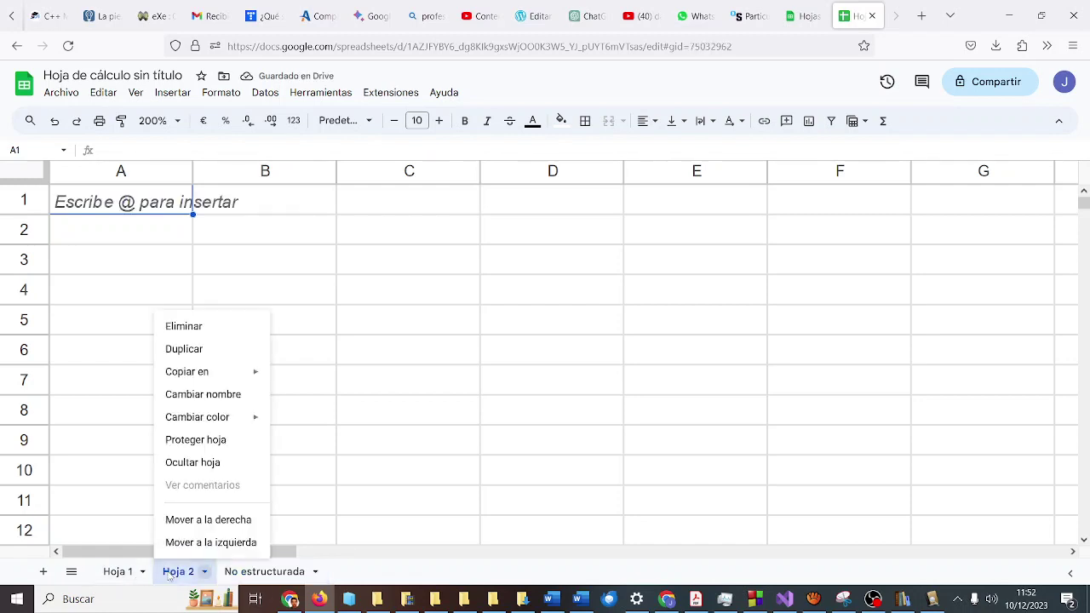
left_click(218, 395)
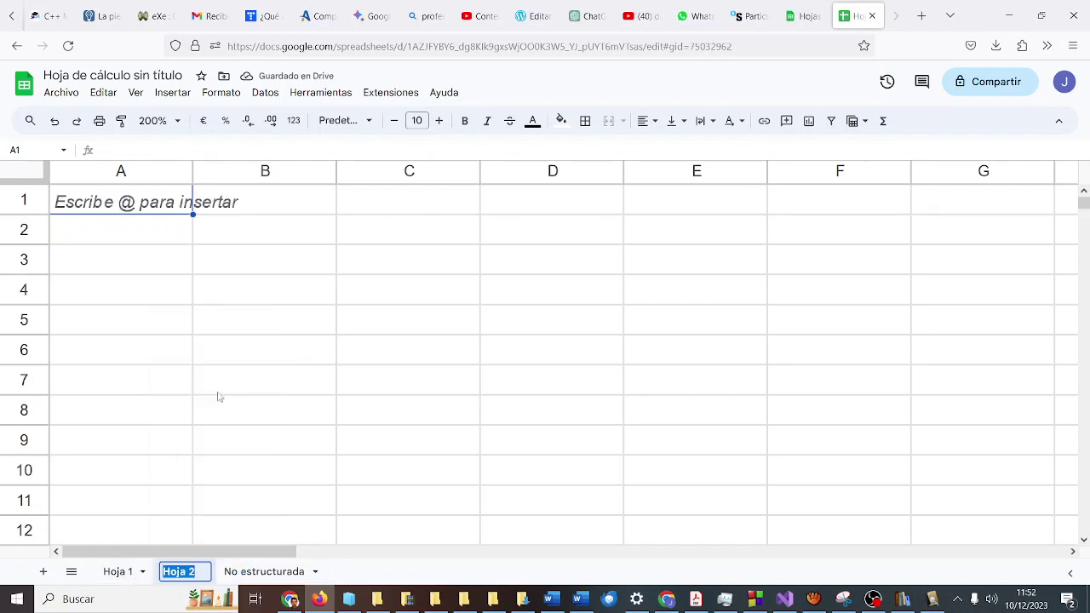
type("Semiestructurad")
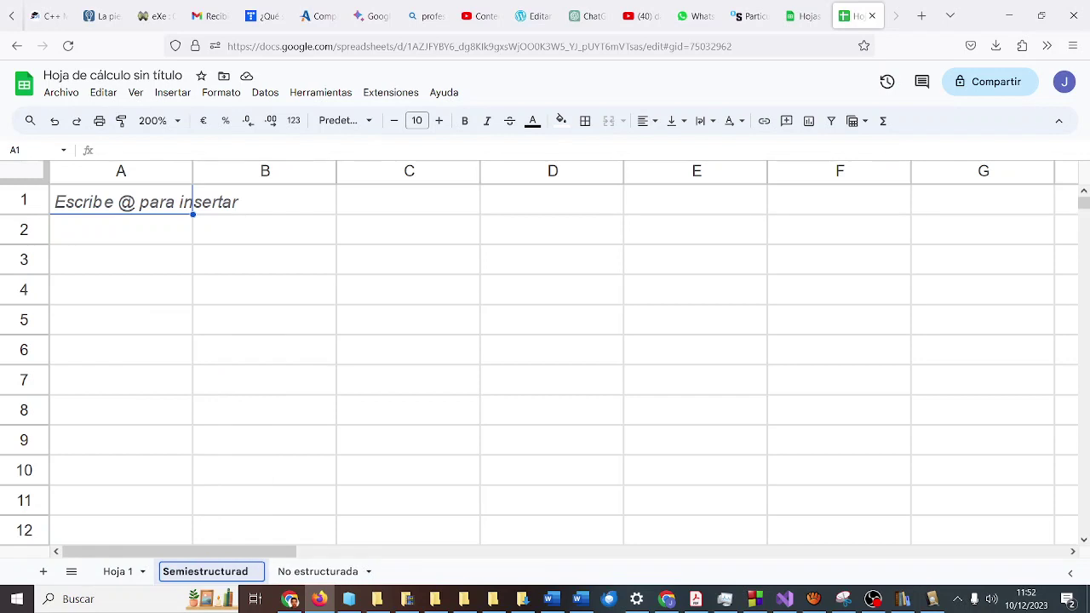
type("a")
key("Return")
Rename the first sheet, Hoja 1, as "Estructurada".
left_click(118, 571)
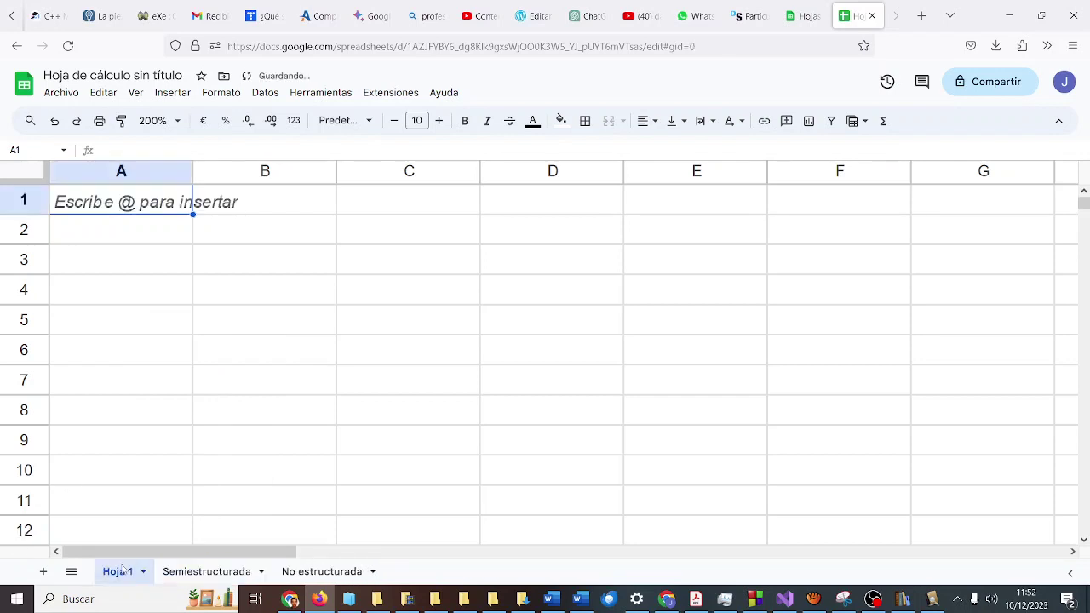
right_click(119, 572)
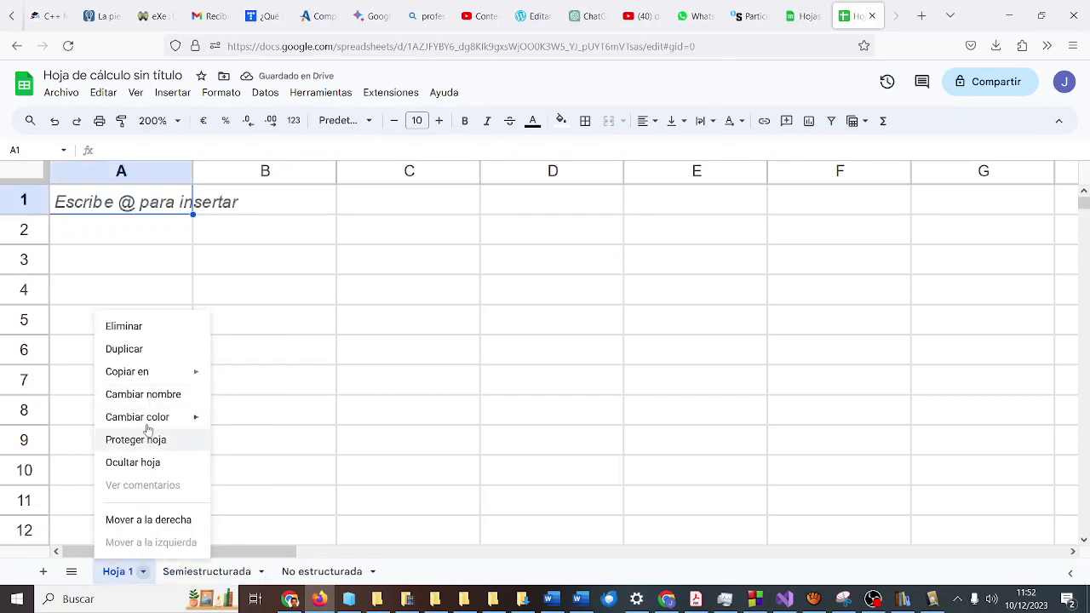
left_click(147, 393)
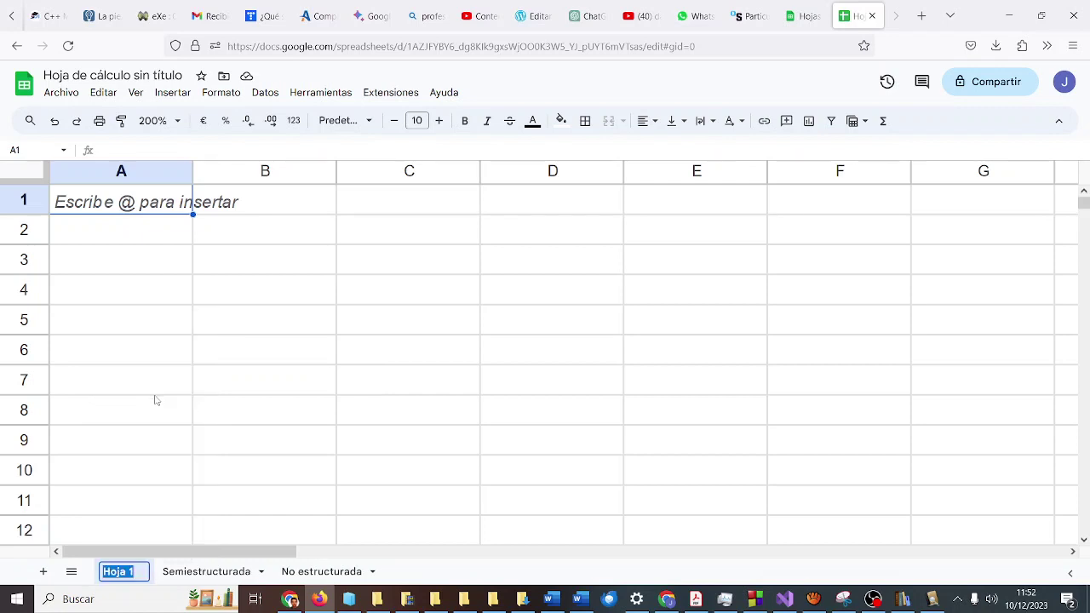
type("Estructurada")
key("Return")
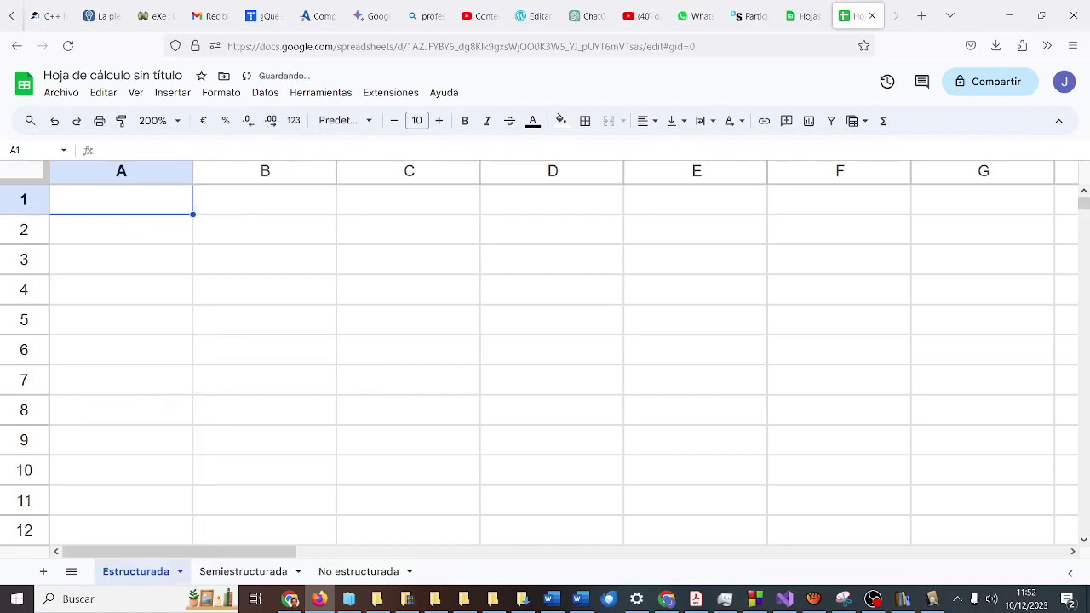
Show the No estructurada sheet and title the spreadsheet "Control de Estudio".
left_click(322, 571)
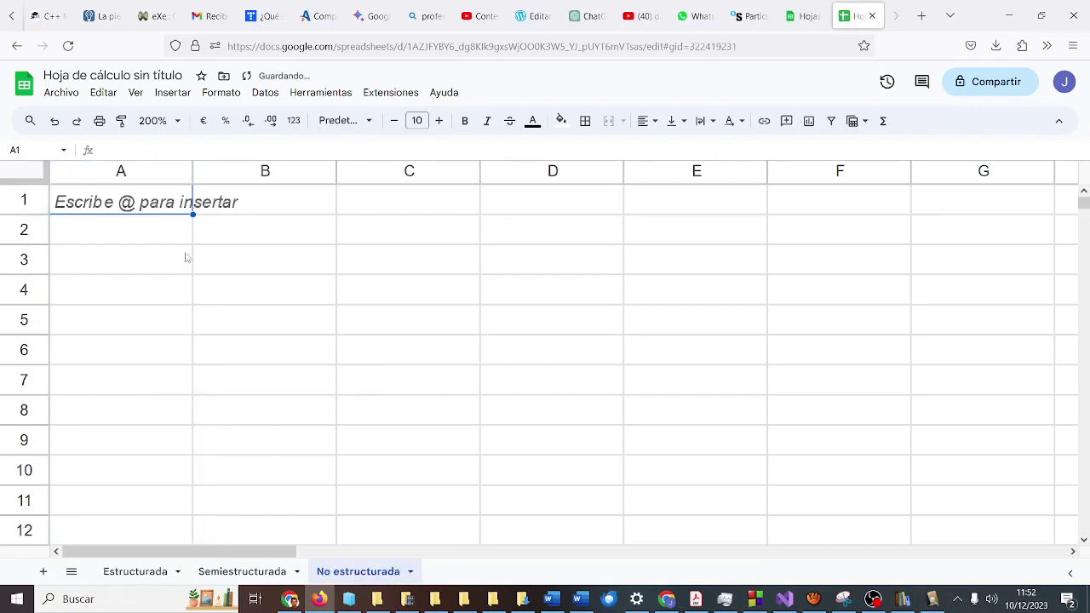
left_click(136, 78)
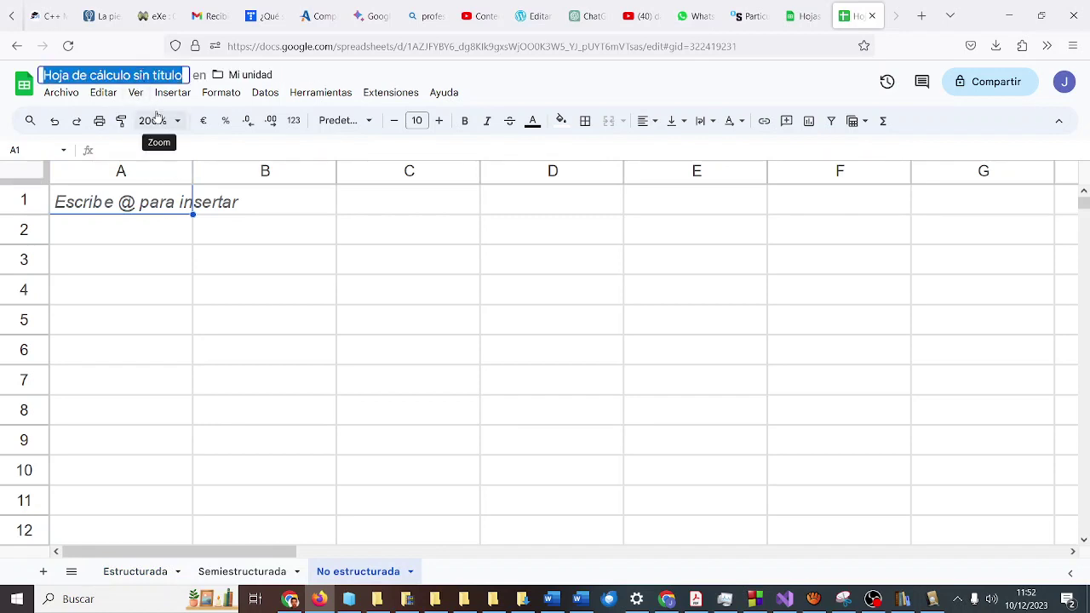
type("Con")
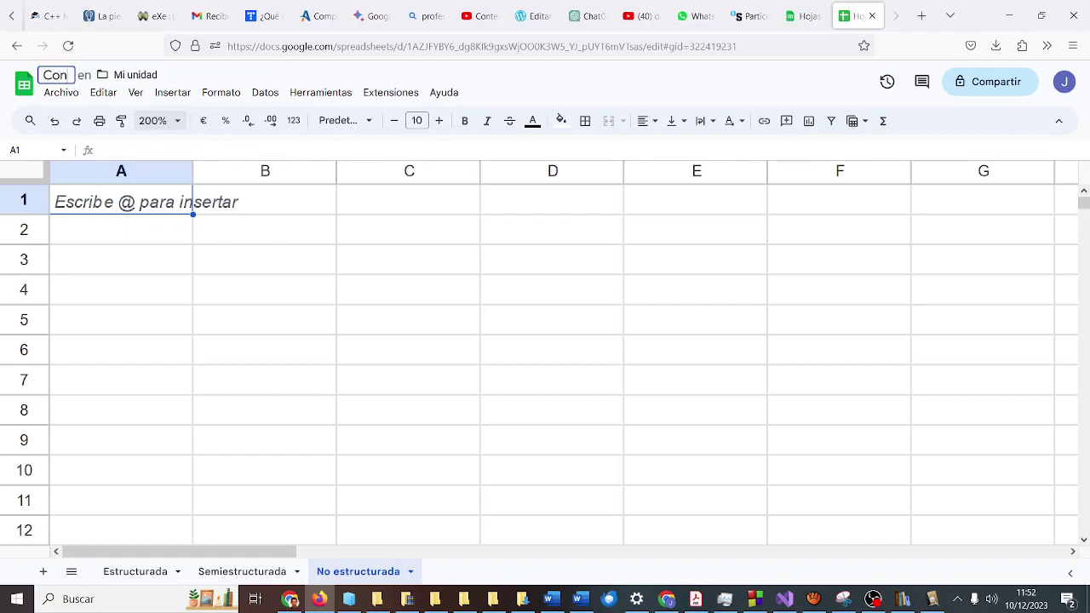
type("trol de Estudio")
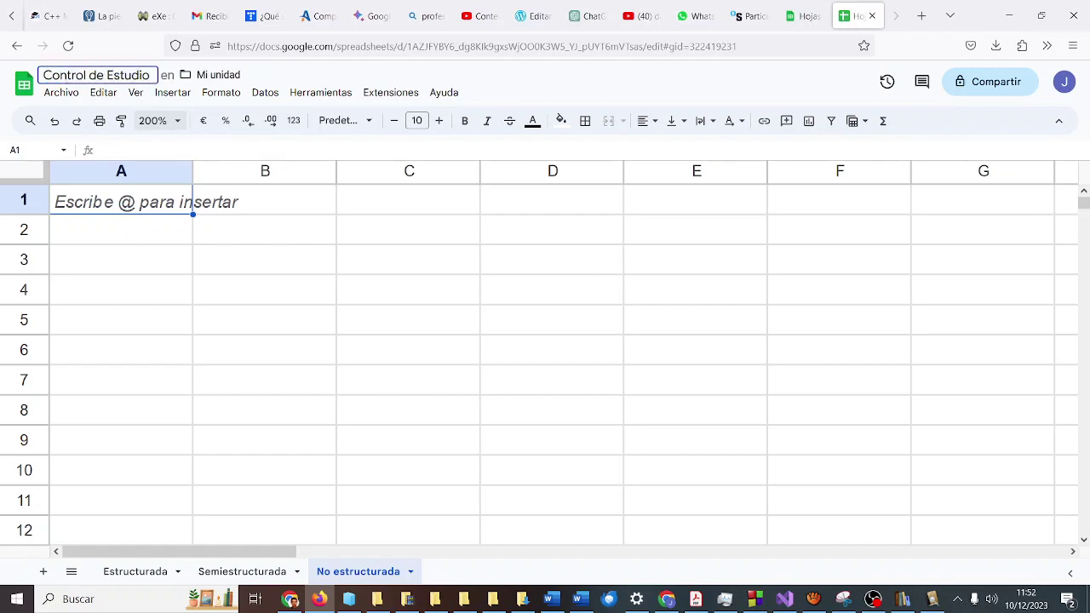
key("Return")
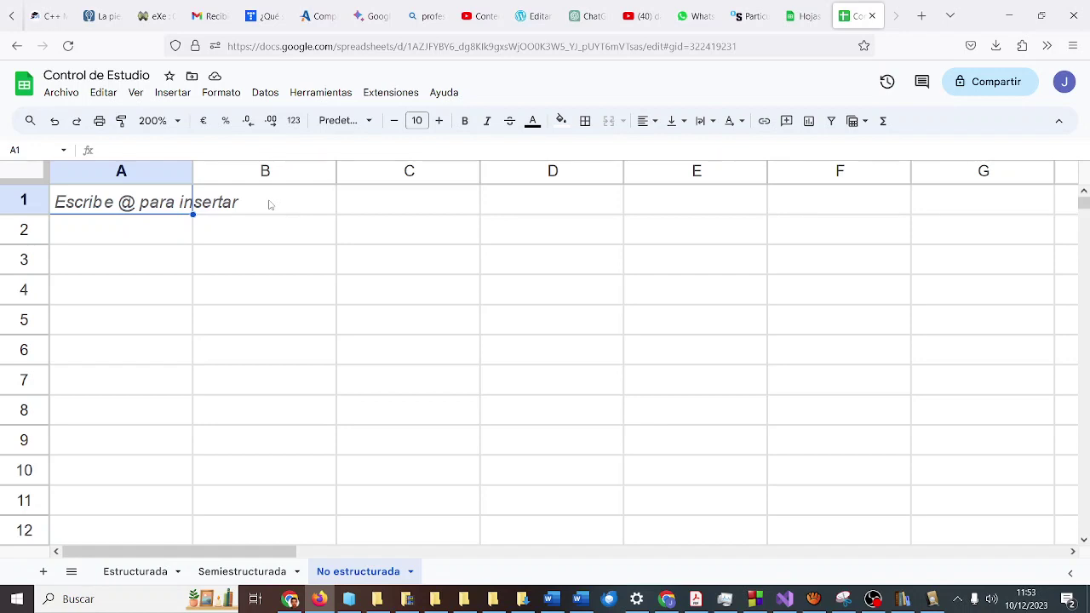
Enter "Matemáticas que tengo el 12 de diciembre" in cell A1 of the No estructurada sheet.
type("Matemáti")
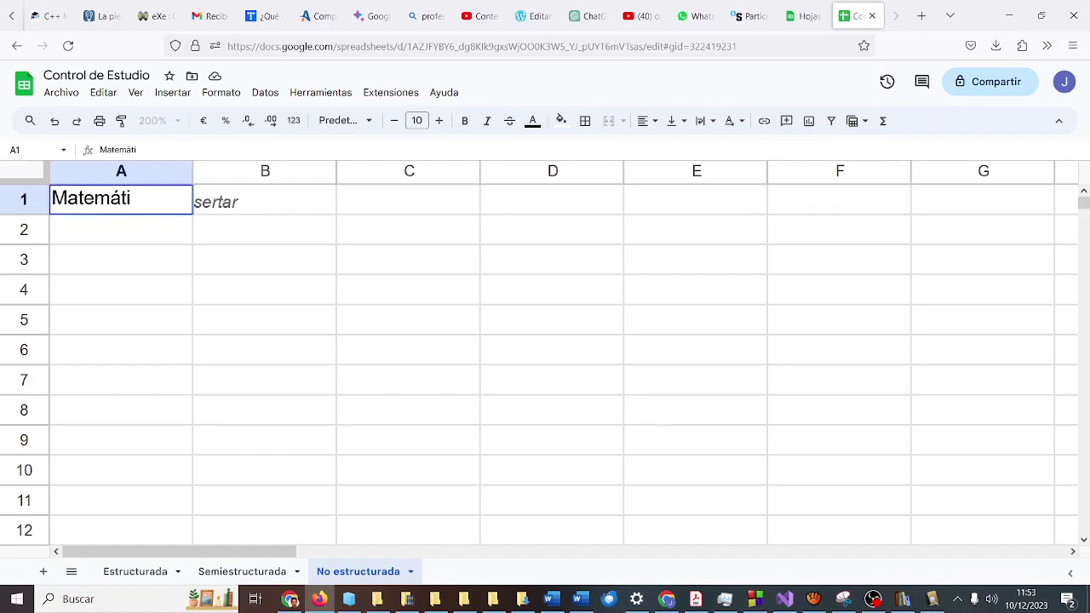
type("cas que tengo el")
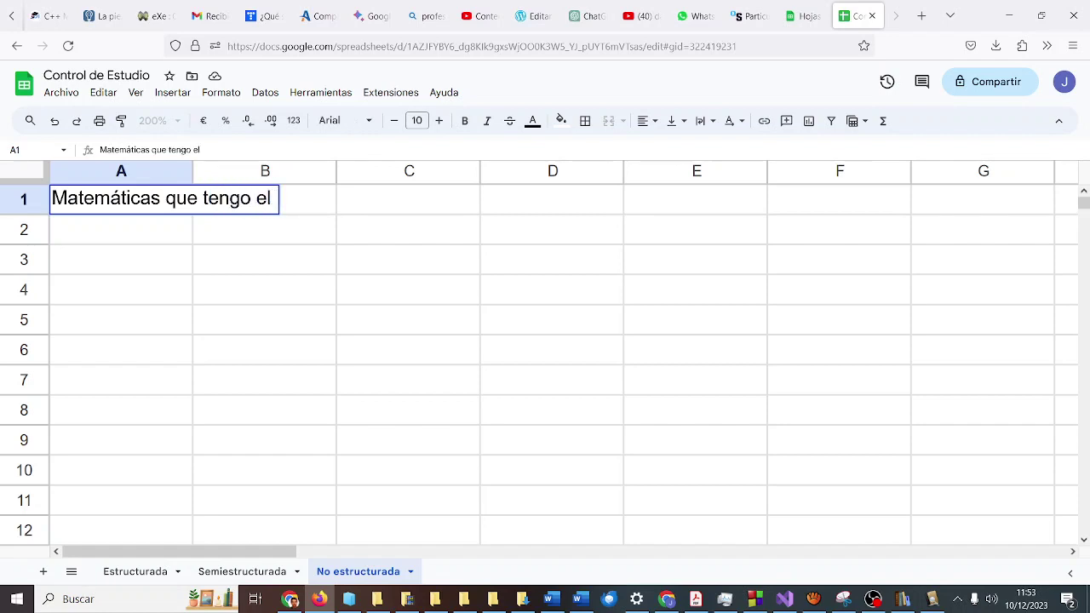
type(" 12")
type("/1")
key("BackSpace")
key("BackSpace")
type("de ")
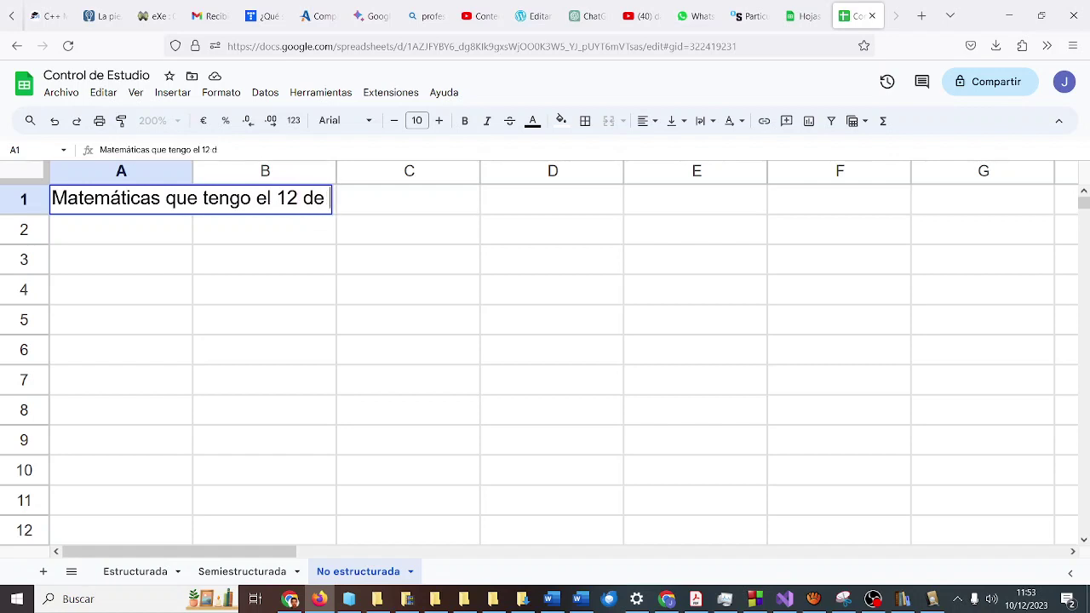
type("diciembre")
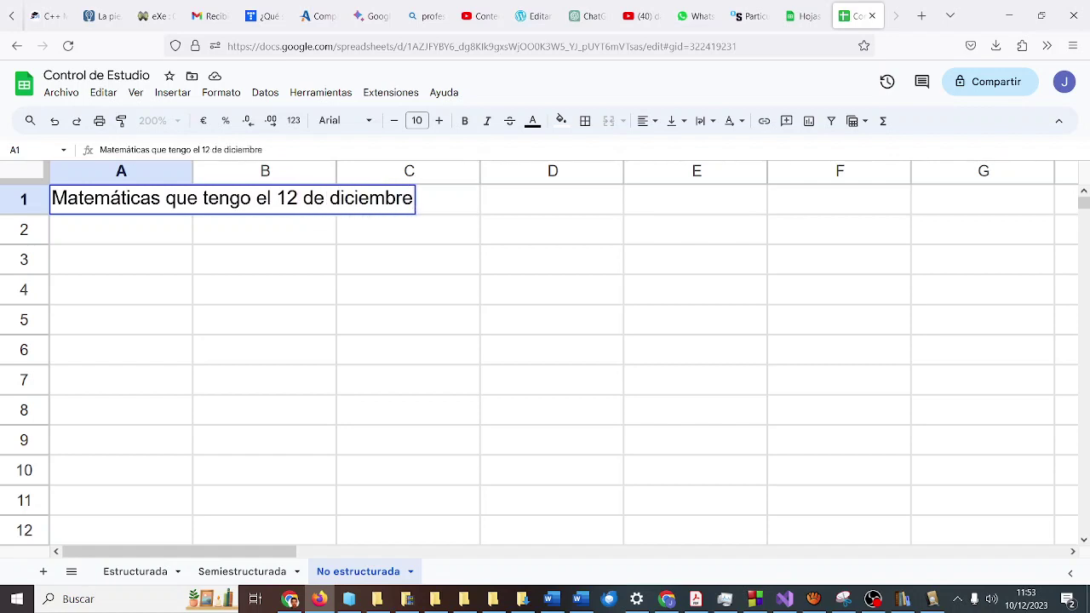
key("ctrl+Return")
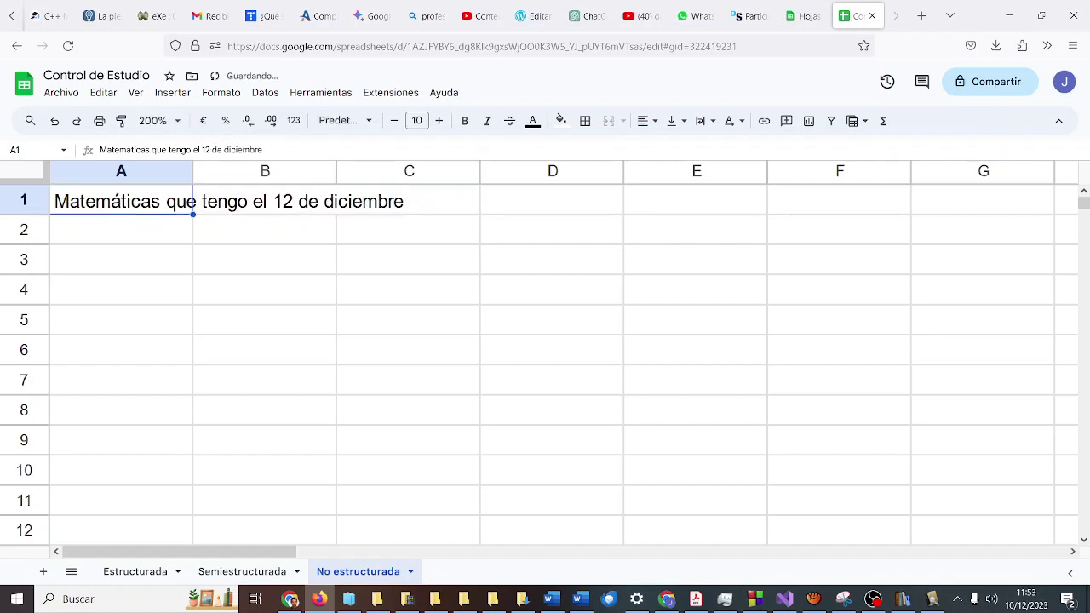
key("Return")
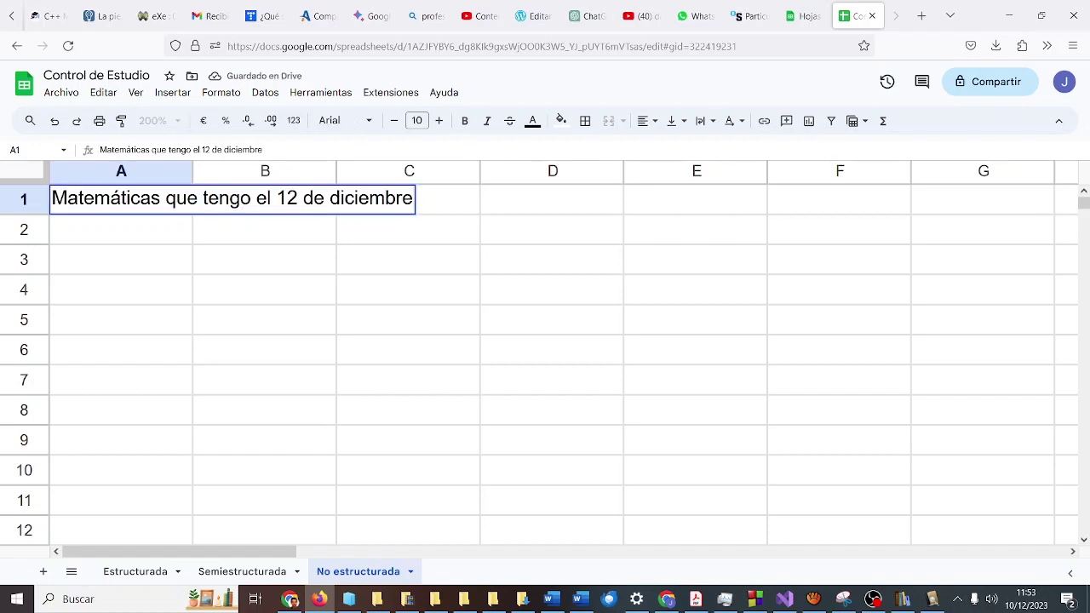
key("Return")
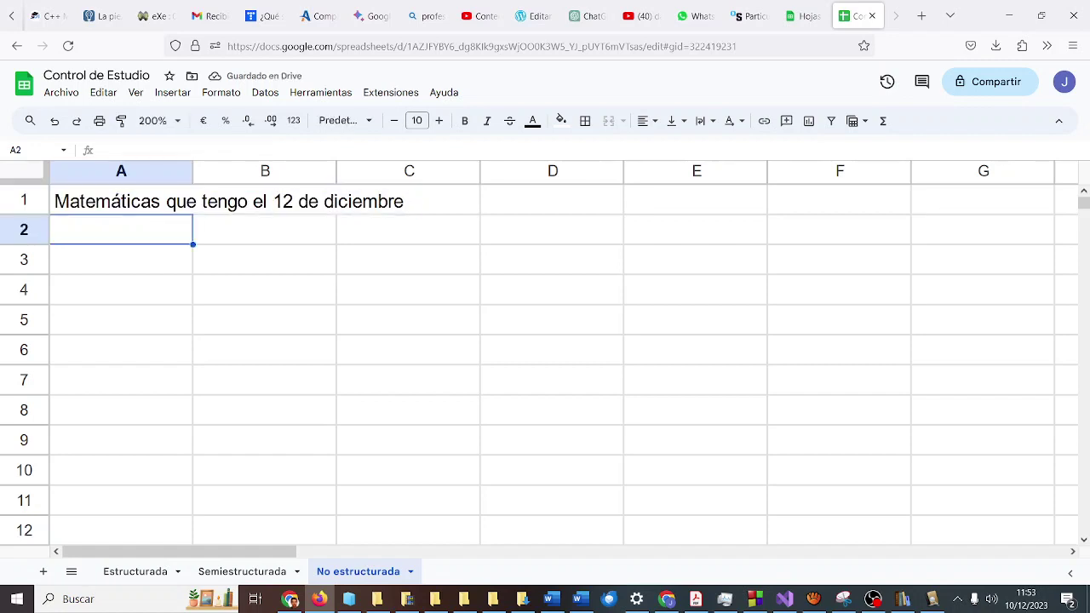
Enter "Lengua que tengo el 8 de diciembre" in cell A2 of the No estructurada sheet.
type("Lengua ")
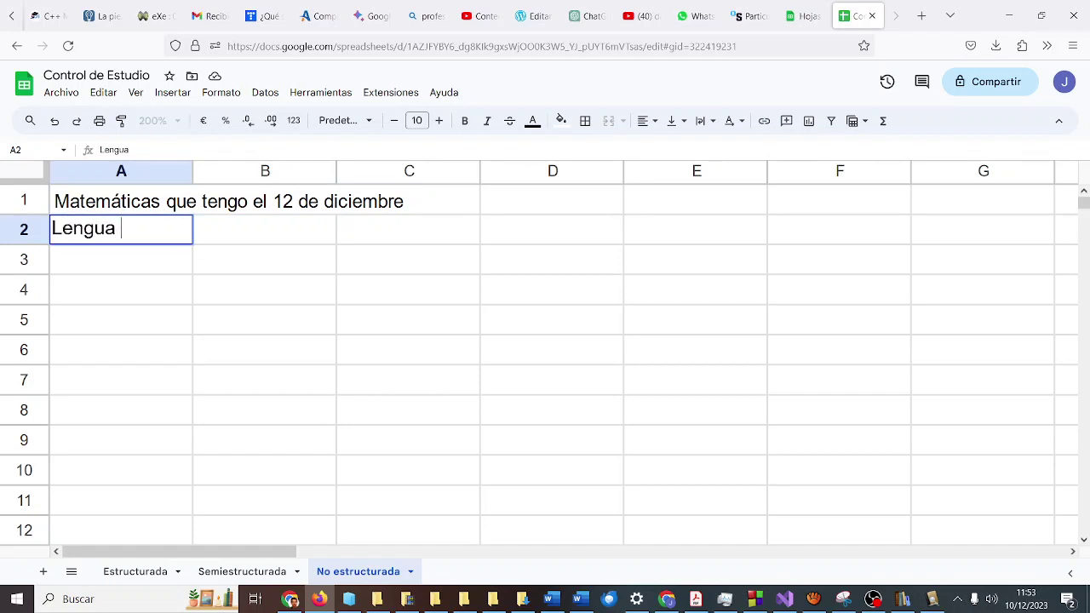
type("que tengo el")
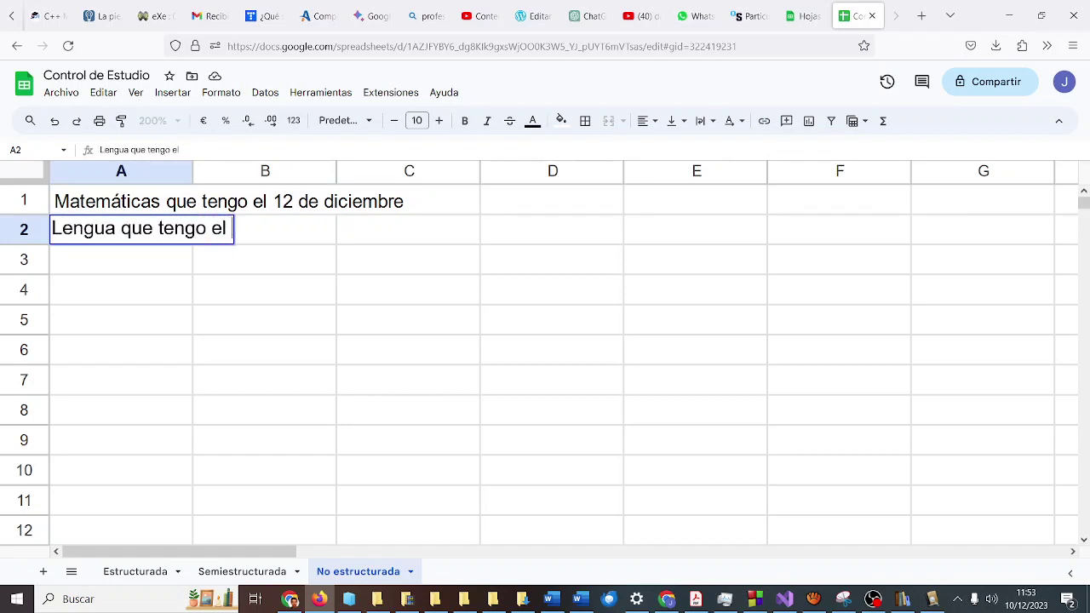
type(" 8 de dei")
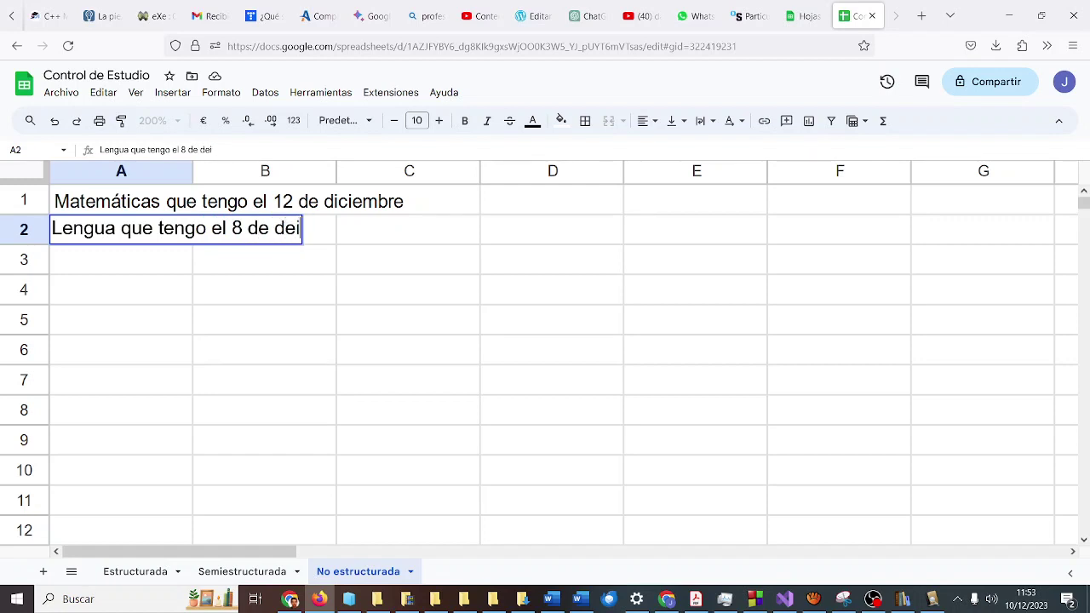
key("BackSpace")
key("BackSpace")
type("iciembre")
key("Return")
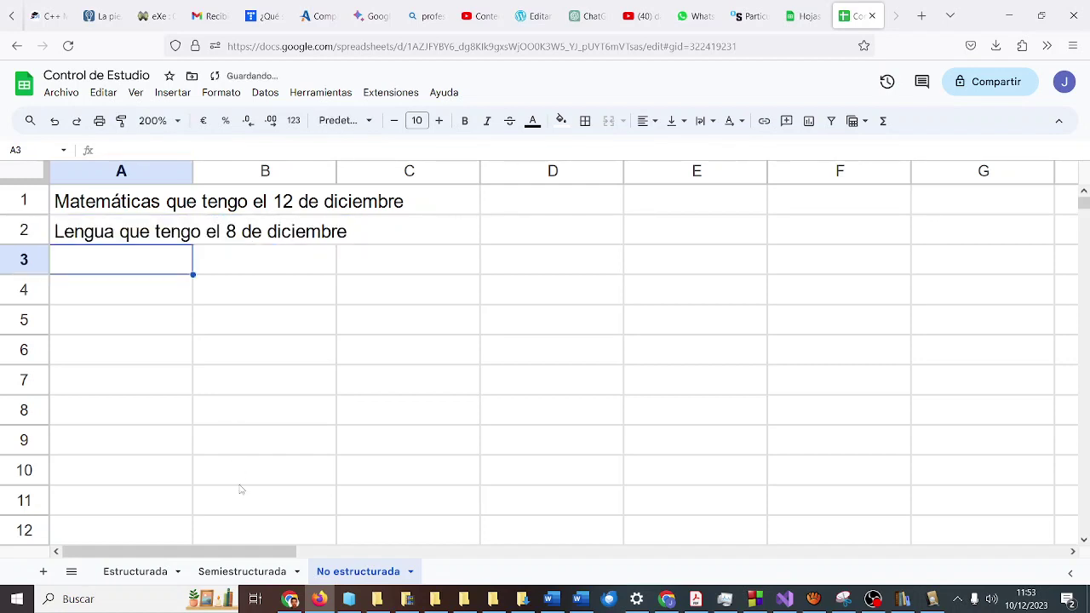
Enter the title "Exámenes" in cell A1 of the Semiestructurada sheet.
left_click(251, 574)
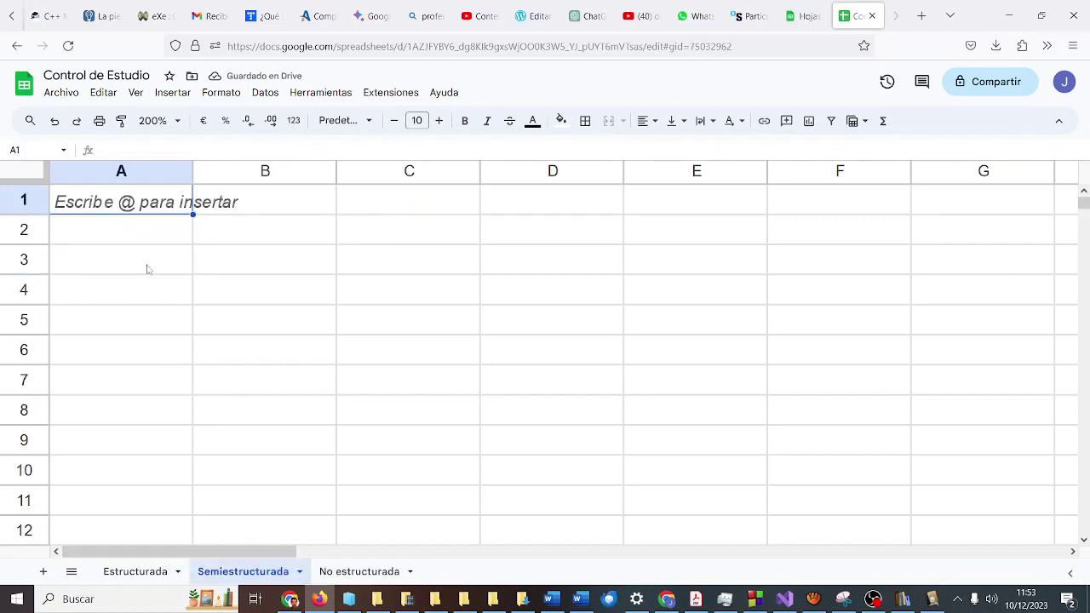
type("Exém")
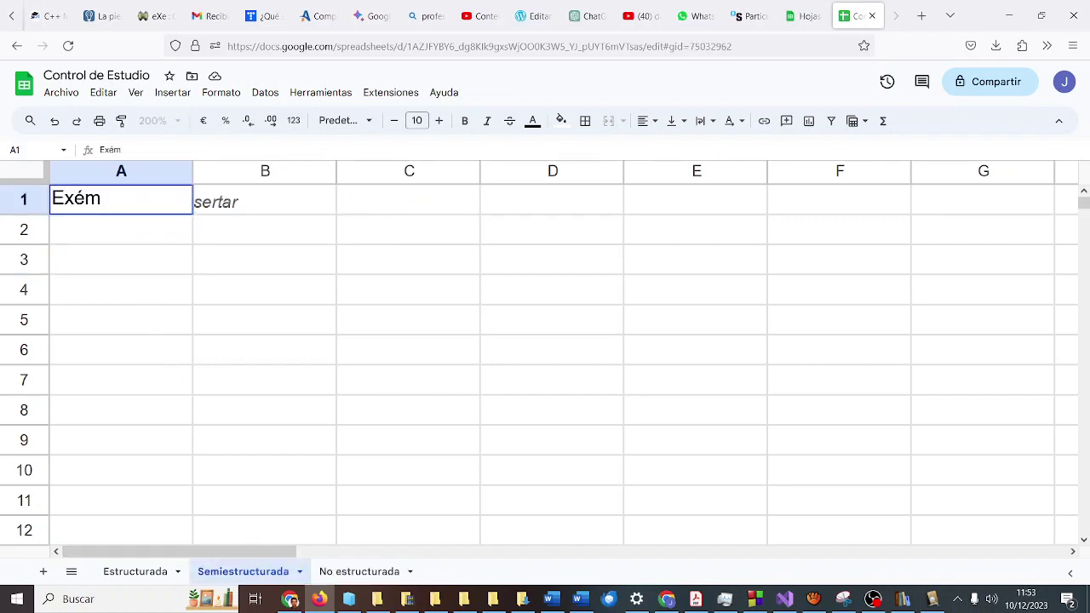
key("BackSpace")
key("BackSpace")
type("ámenes")
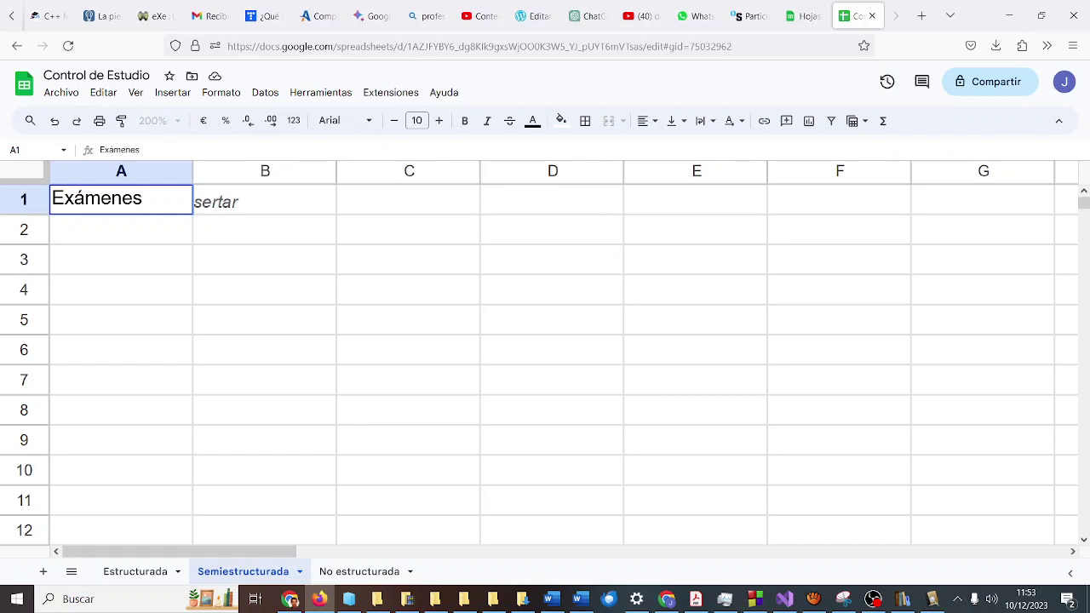
key("Return")
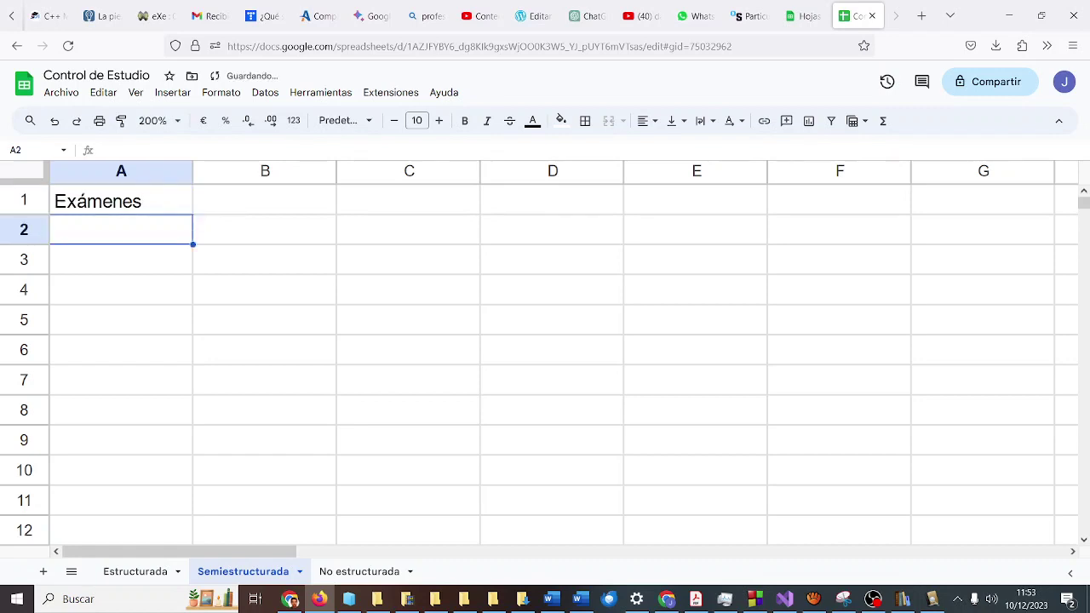
Add the column headings "Asignatura" in A2 and "Fecha" in B2 beneath the Exámenes title.
type("fe")
key("BackSpace")
key("BackSpace")
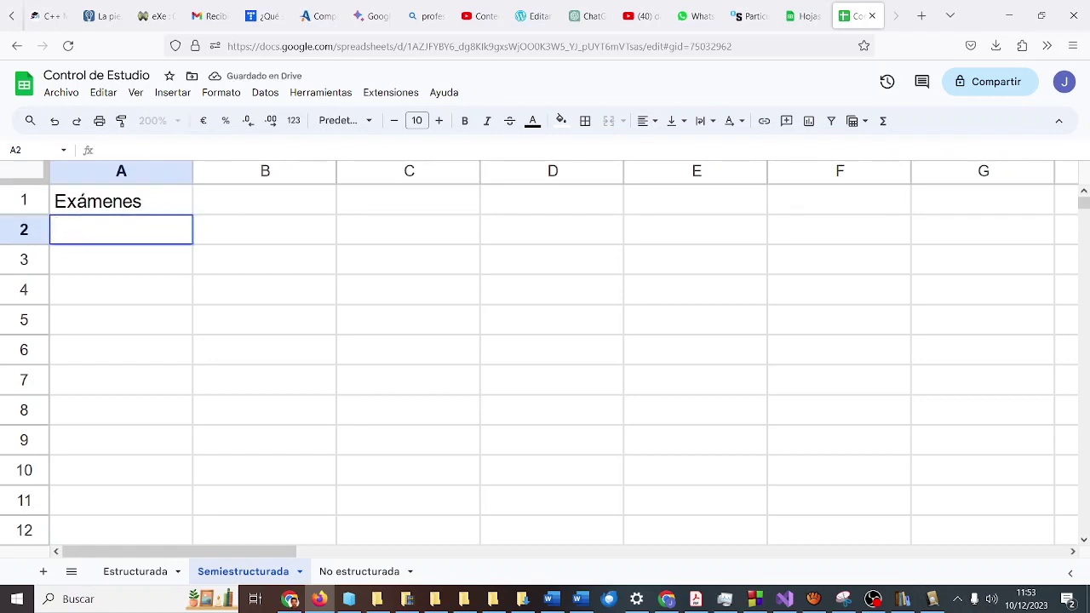
type("a")
key("BackSpace")
type("Aisn")
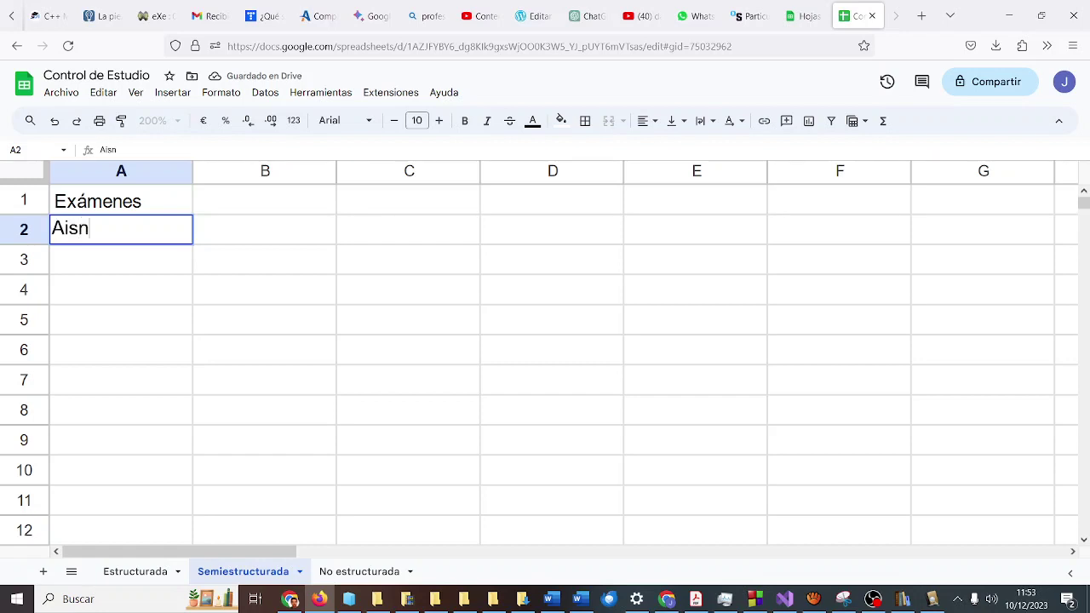
key("BackSpace")
key("BackSpace")
key("BackSpace")
type("signatura")
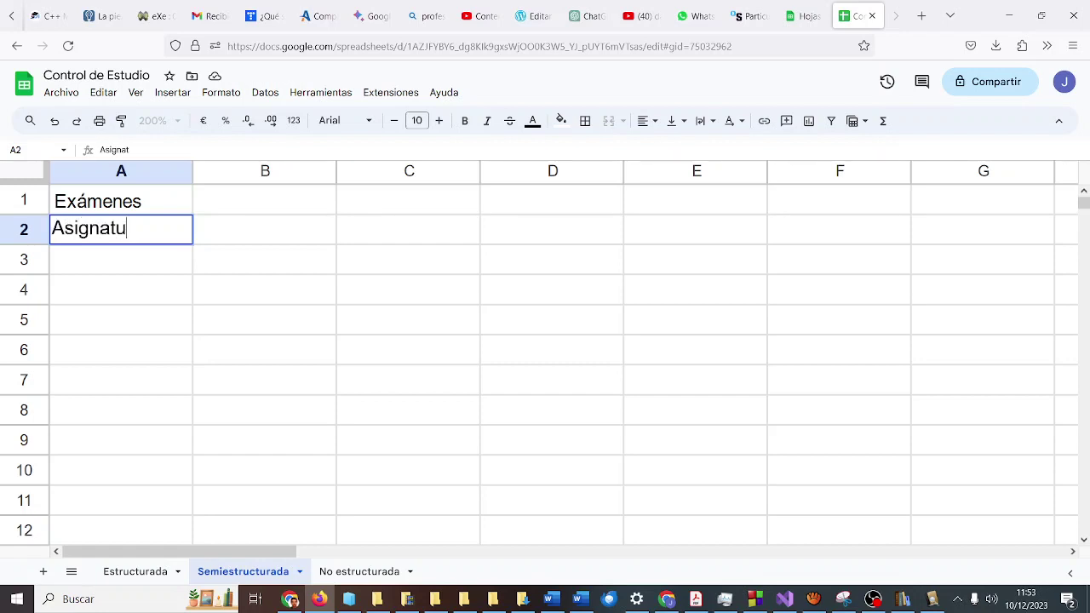
key("Tab")
type("Fecha")
key("ctrl+Return")
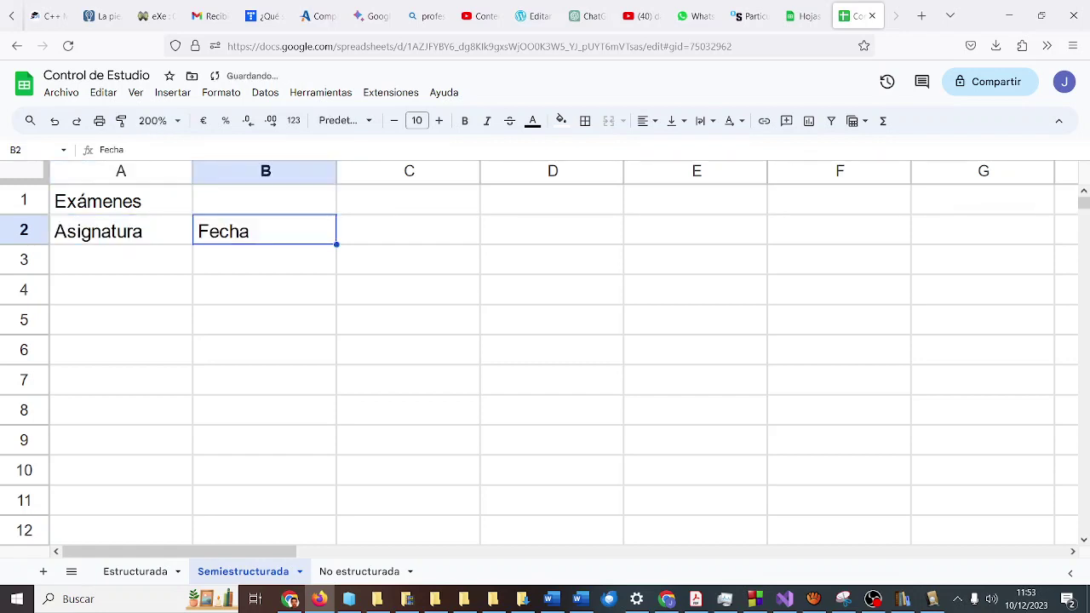
key("Return")
type("Matemáitca")
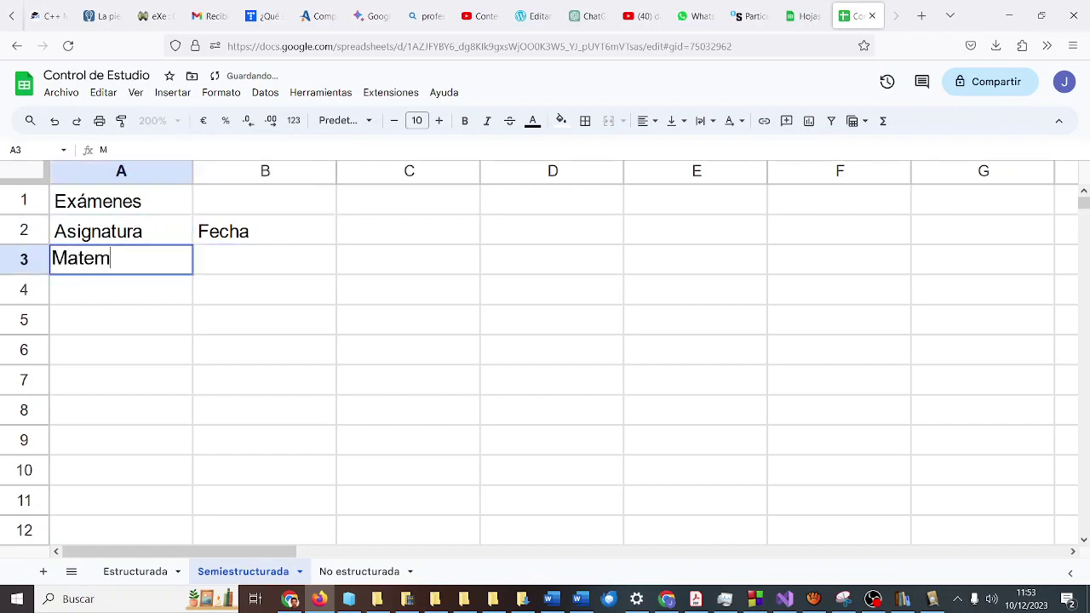
key("BackSpace")
key("BackSpace")
key("BackSpace")
key("BackSpace")
key("BackSpace")
key("BackSpace")
key("BackSpace")
key("BackSpace")
key("BackSpace")
key("BackSpace")
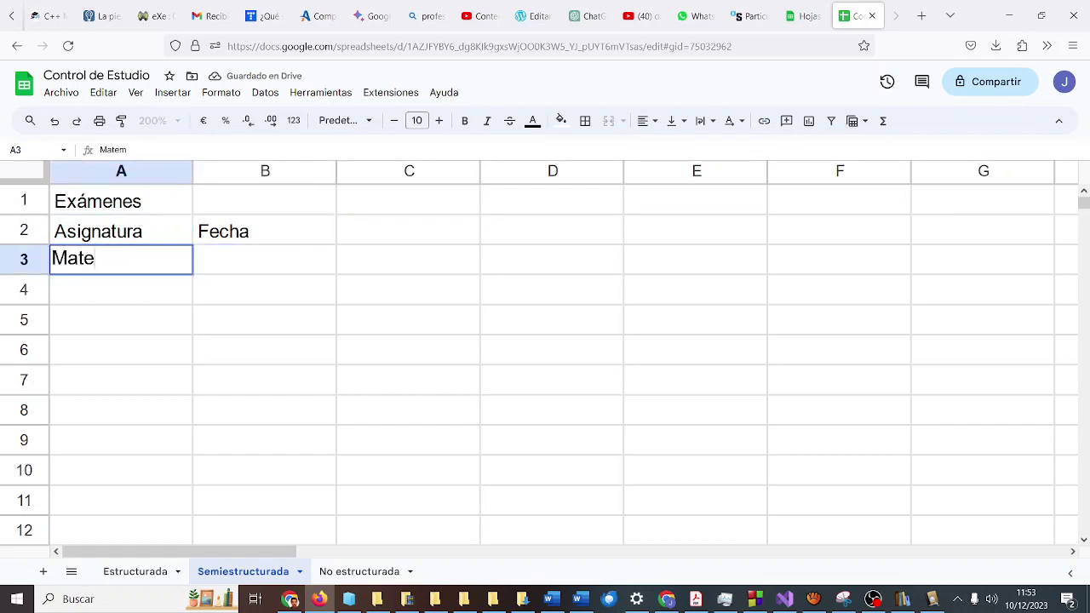
Enter the exam for Lengua in row 3, with 8/12/23 in the Fecha column, taking the date from the No estructurada notes.
type("Lengua")
key("Tab")
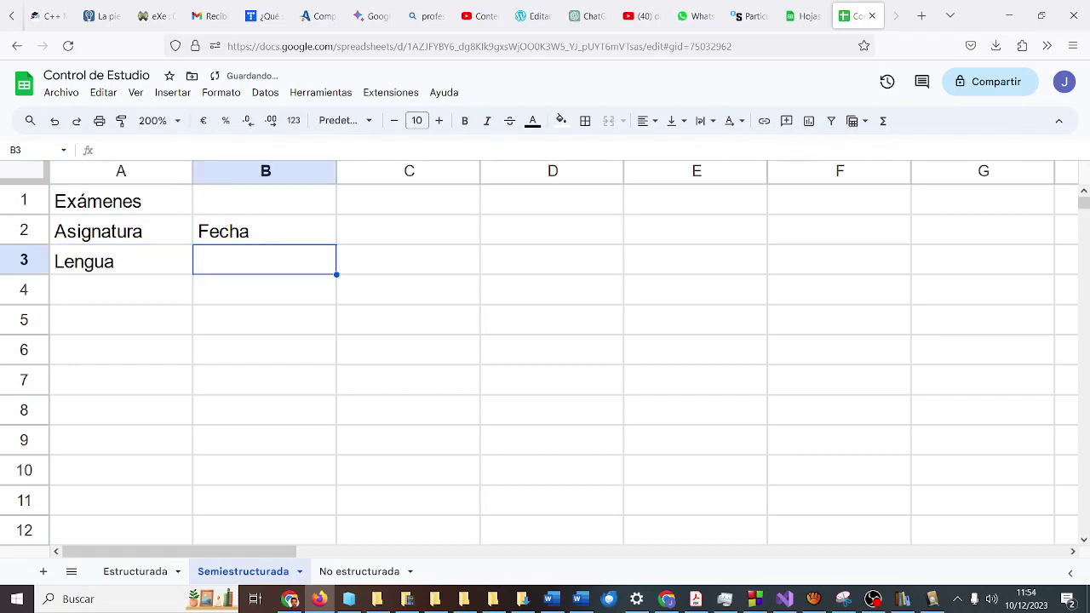
left_click_drag(153, 201, 156, 227)
right_click(156, 227)
left_click(398, 571)
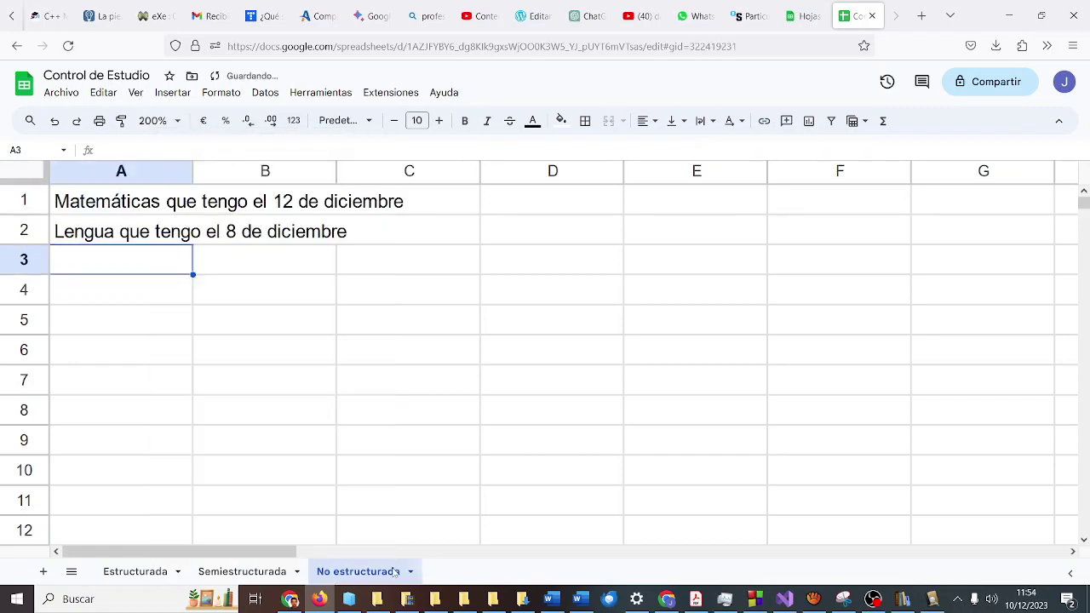
left_click(273, 571)
left_click(260, 259)
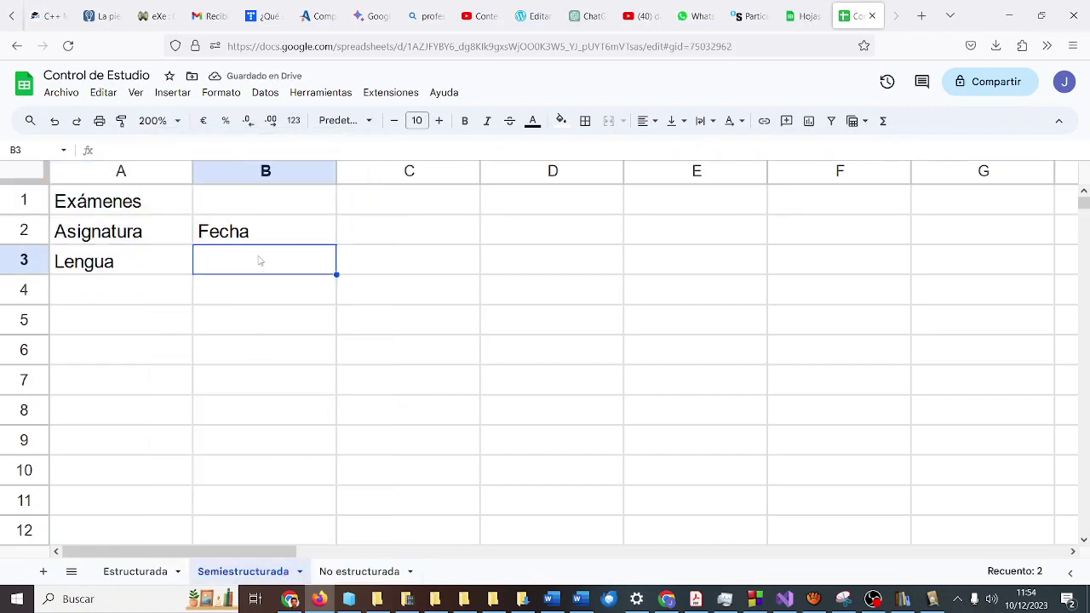
type("8/12")
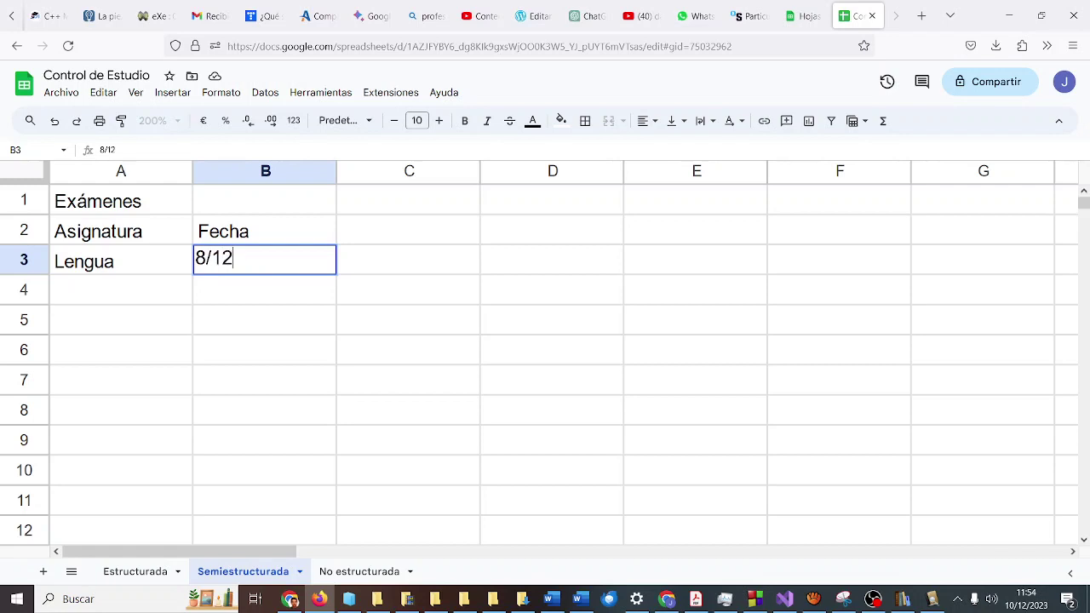
type("/23")
key("Return")
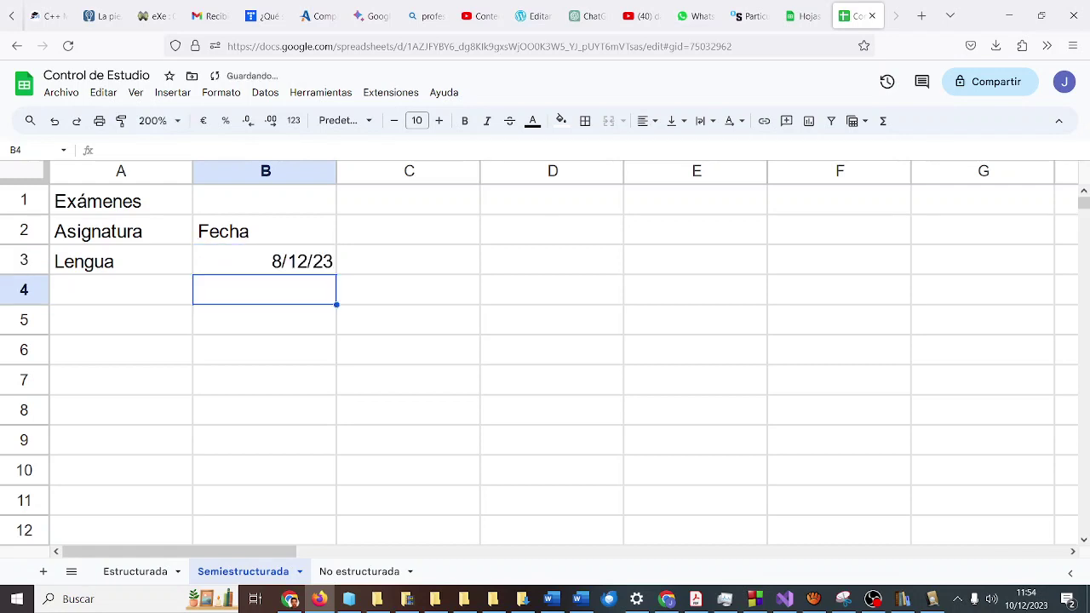
Enter the exam for Matemáticas in row 4, with 12/12/23 in the Fecha column, taking the date from the No estructurada notes.
left_click(121, 289)
type("Matemáticas")
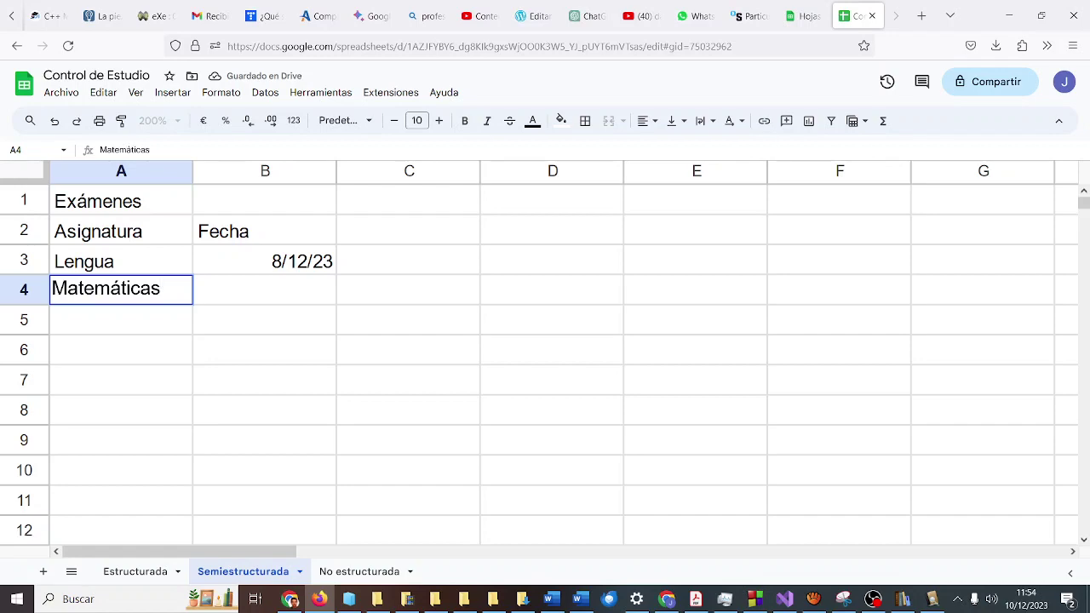
key("Tab")
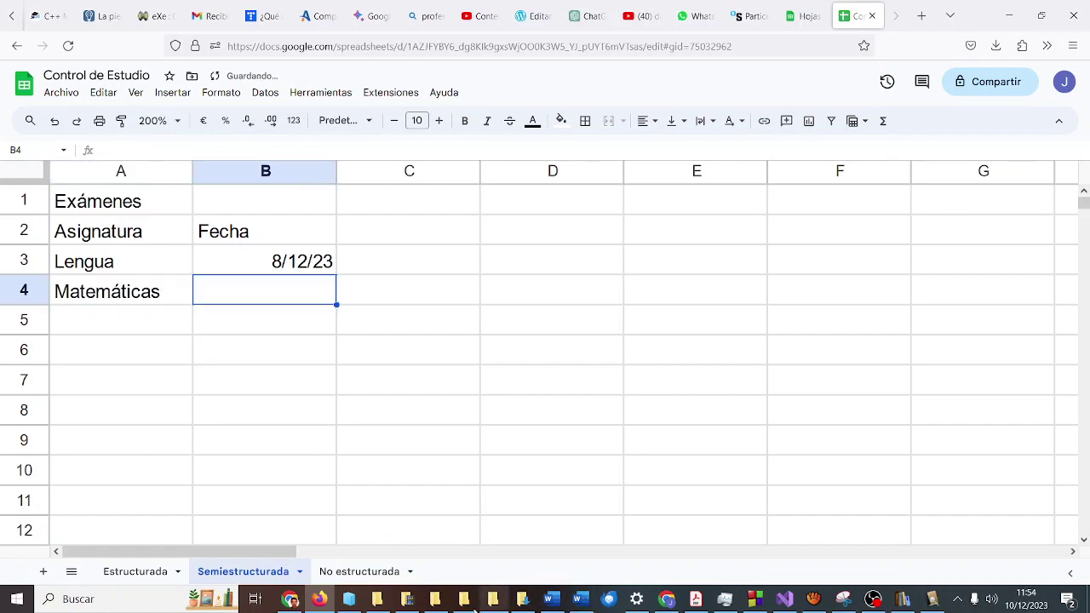
left_click(319, 599)
left_click(319, 600)
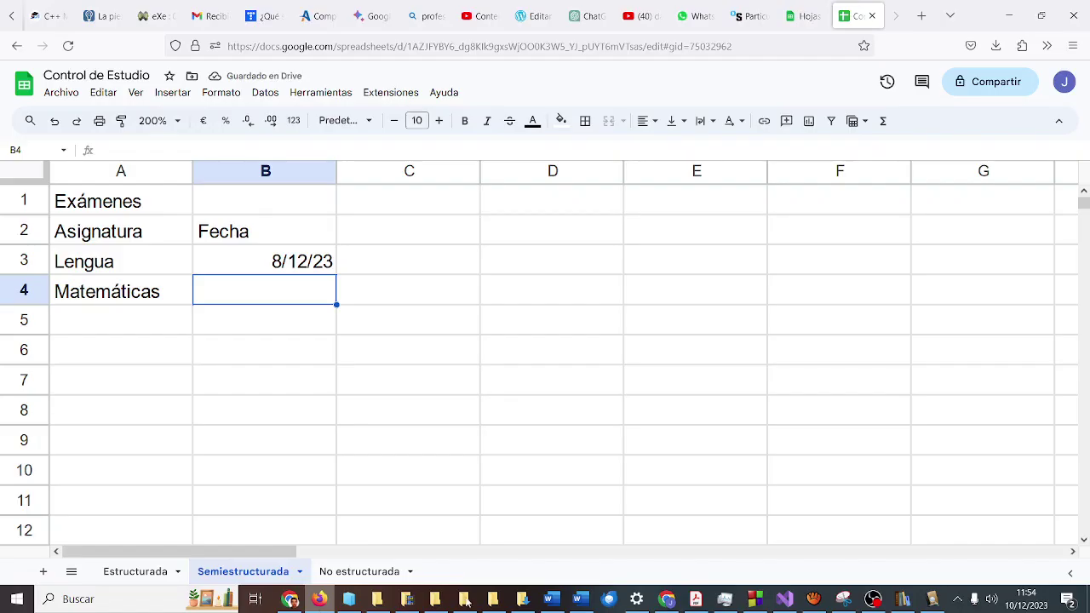
left_click(353, 573)
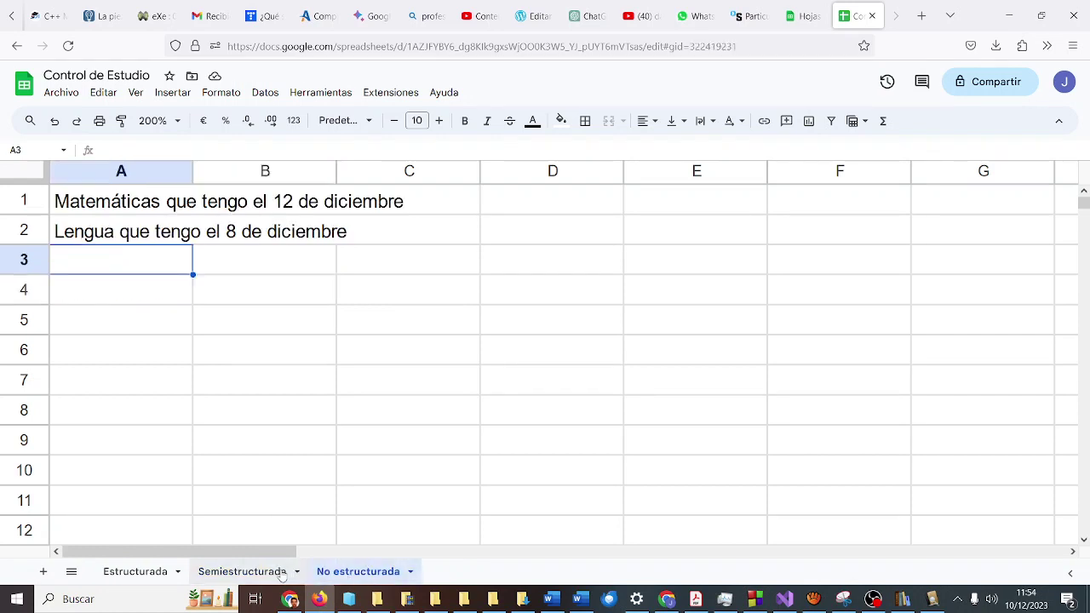
left_click(280, 574)
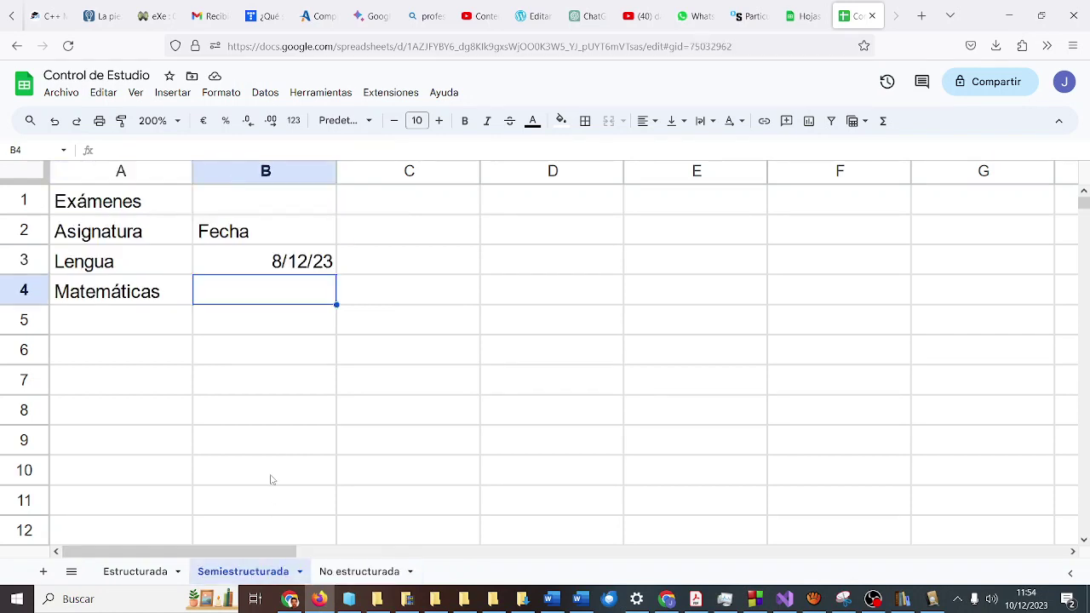
double_click(290, 294)
type("12/12/23")
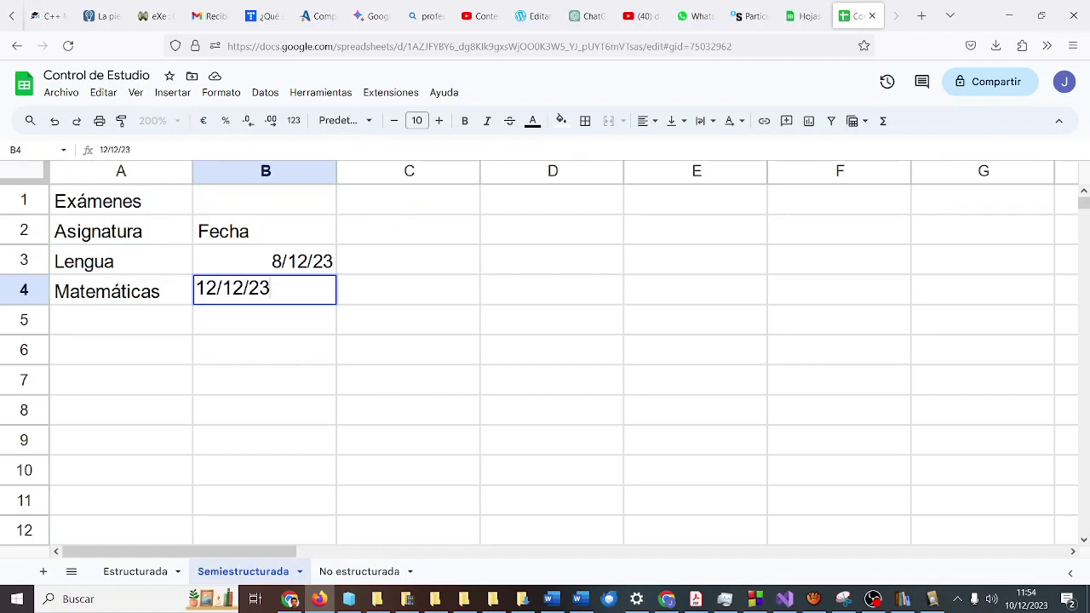
key("Return")
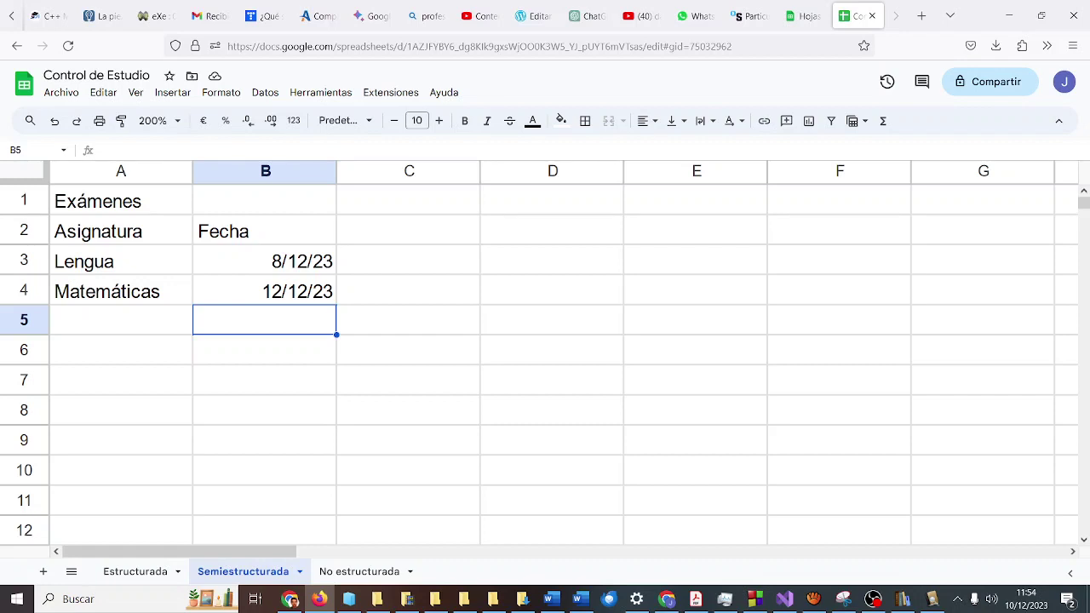
Show the empty Estructurada sheet after a look back at the Semiestructurada exam list.
left_click(137, 571)
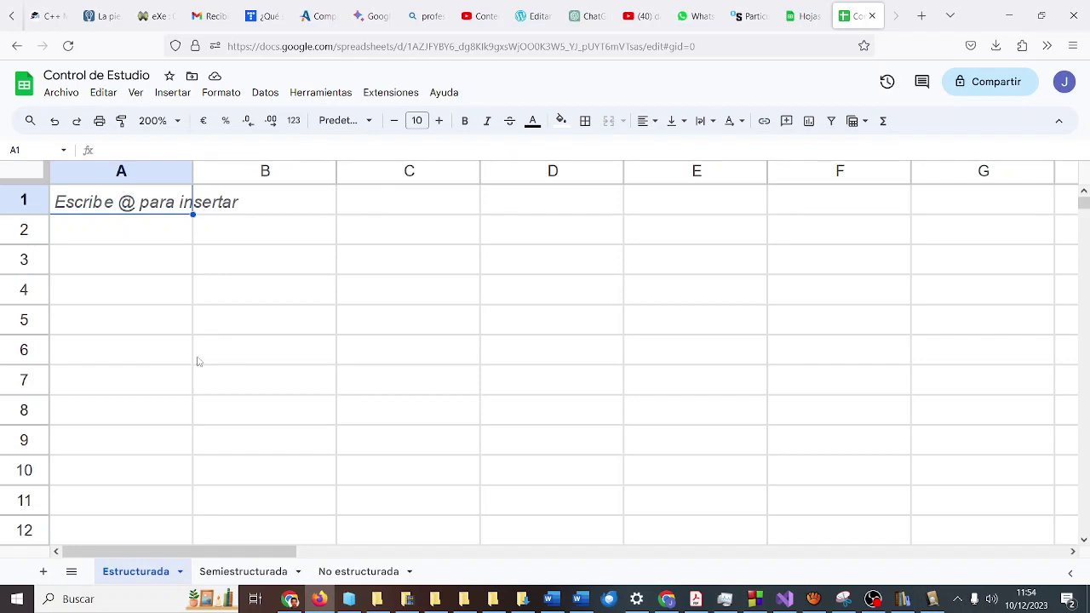
left_click(243, 571)
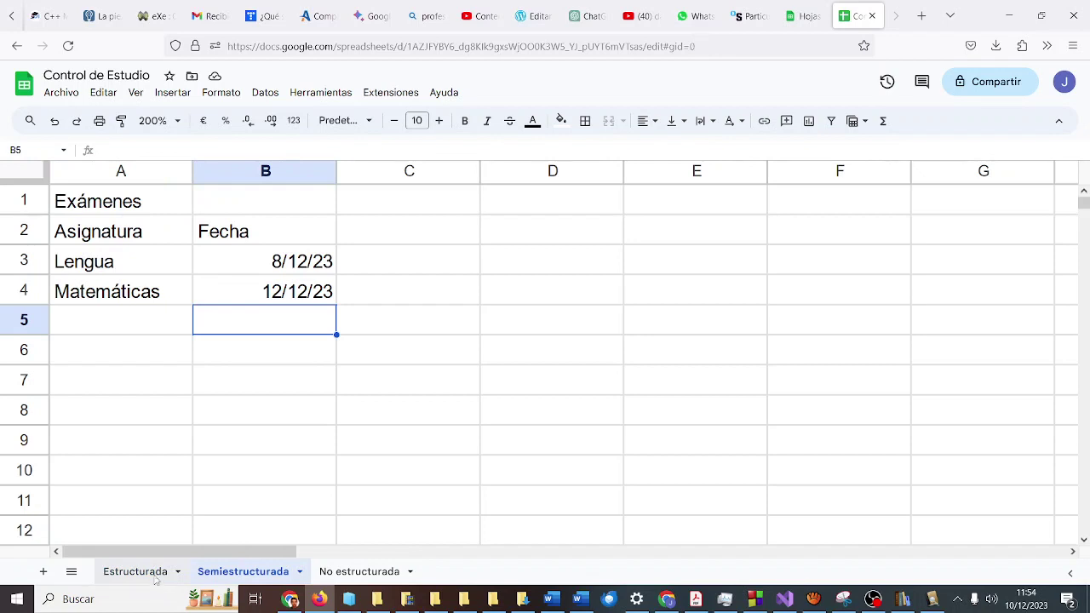
left_click(145, 571)
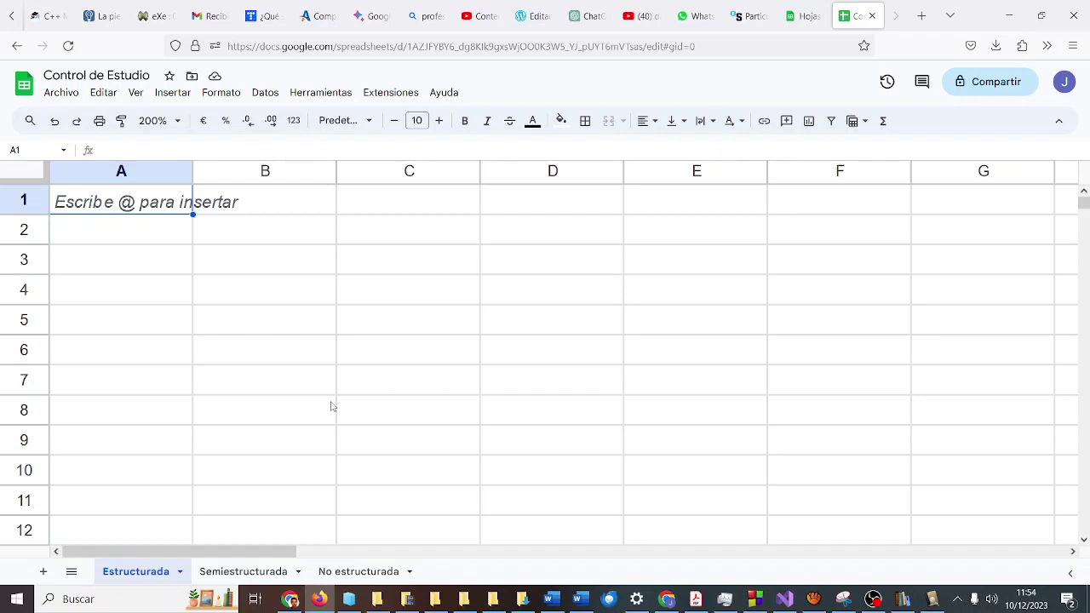
type("Asigna")
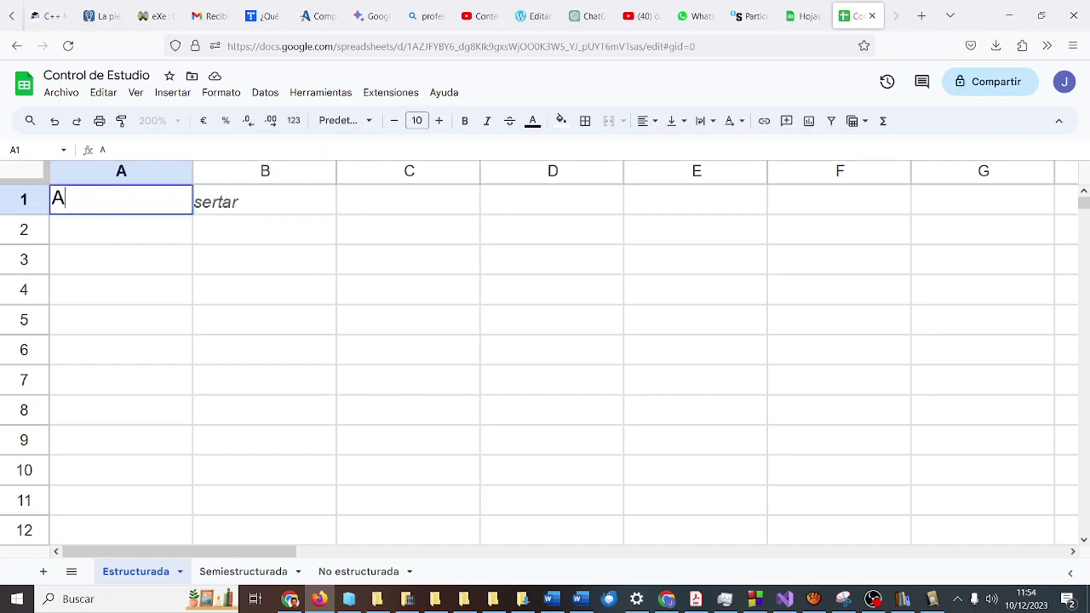
key("BackSpace")
key("BackSpace")
key("BackSpace")
key("BackSpace")
key("BackSpace")
key("BackSpace")
Enter the headings "Fecha", "Asignatura" and "Tarea" in cells A1 to C1 of the Estructurada sheet.
type("Fecha")
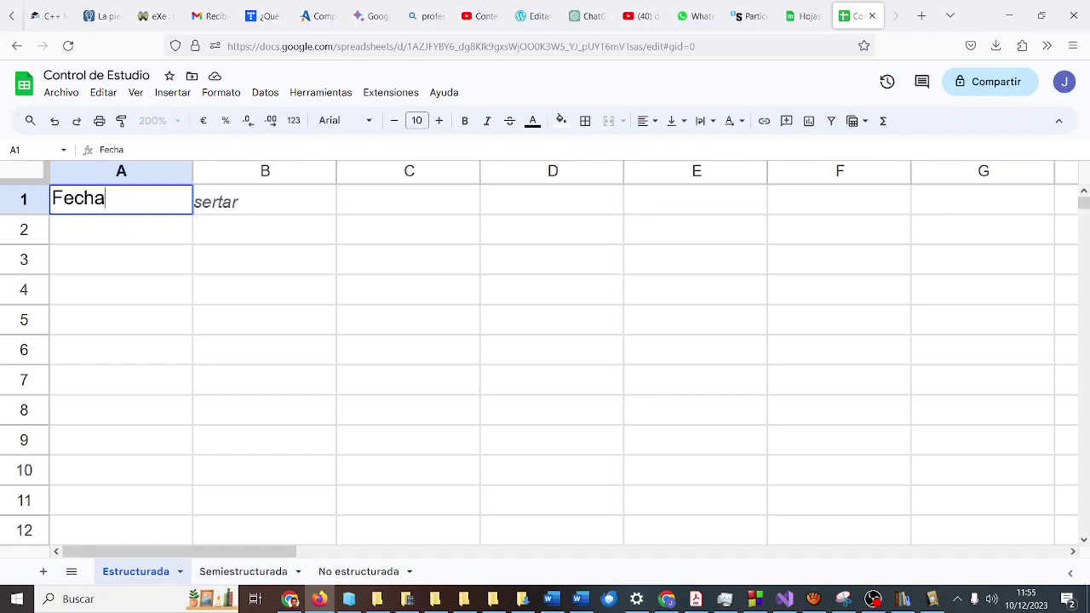
key("Tab")
type("Asignatura")
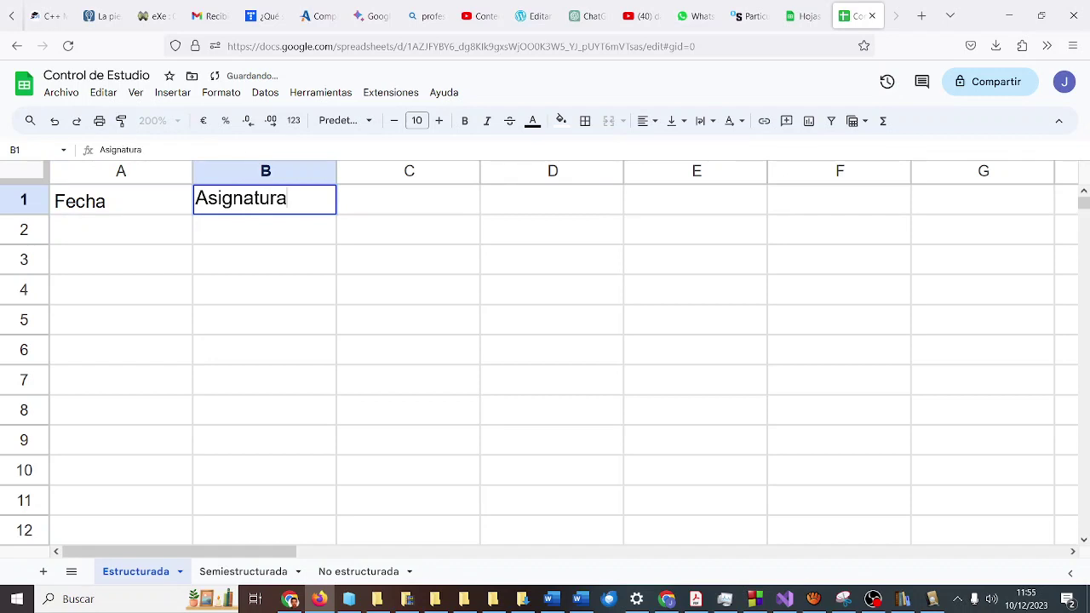
key("Tab")
type("Tarea")
key("Tab")
Enter the headings "Hora Inicio", "Hora Fin" and "Dificultad" in cells D1 to F1 of the Estructurada sheet.
type("H")
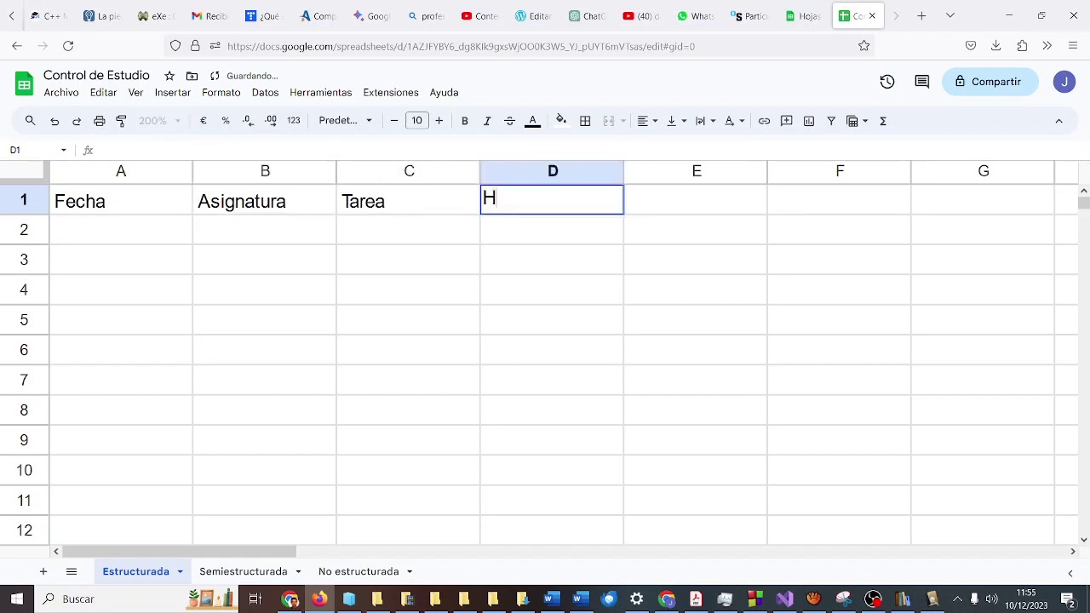
type("ora Inicio")
key("Tab")
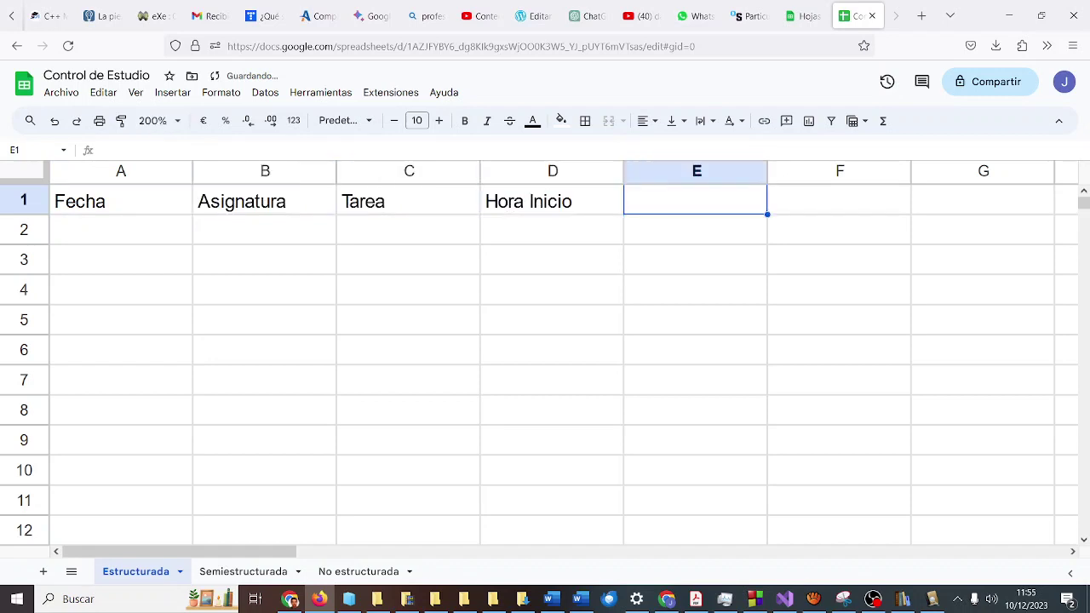
type("Hora Fin")
key("Tab")
type("Dificultad")
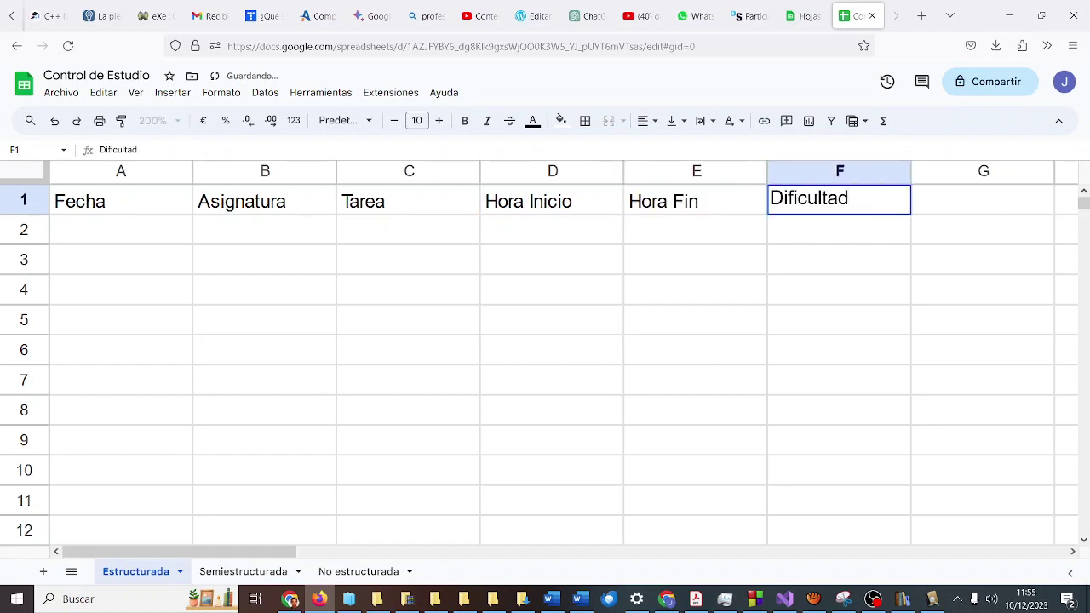
key("Return")
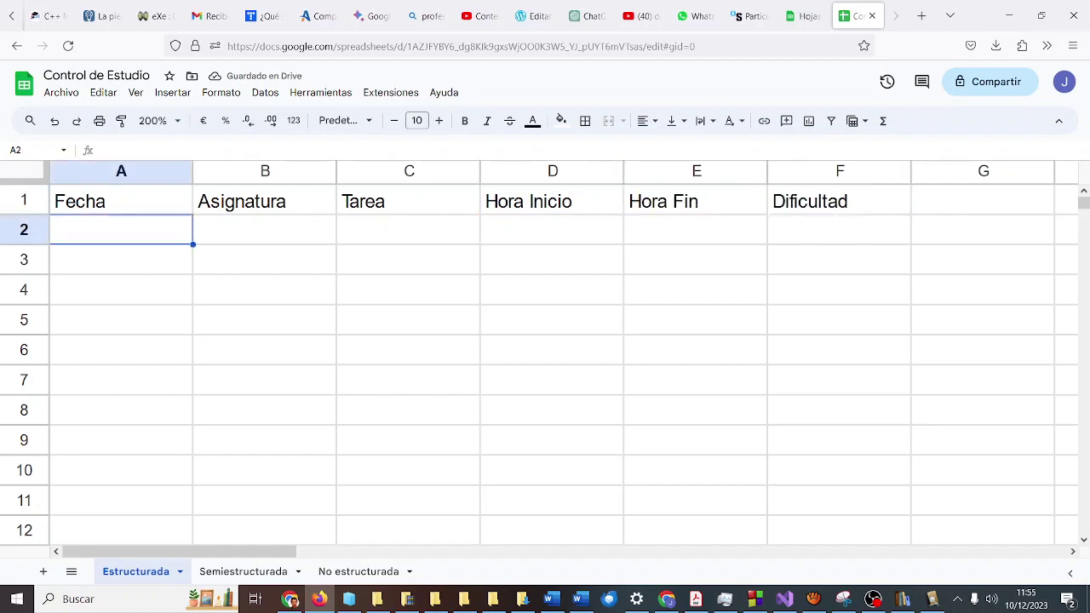
Enter the date 11/12/23 in cell A2 under Fecha.
type("11/12/23")
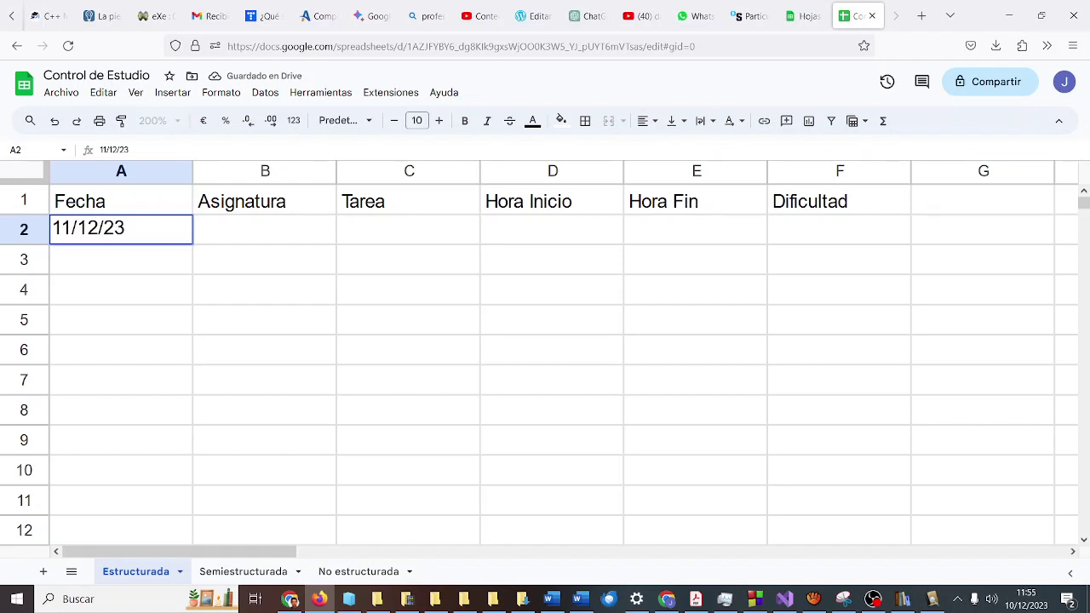
key("Return")
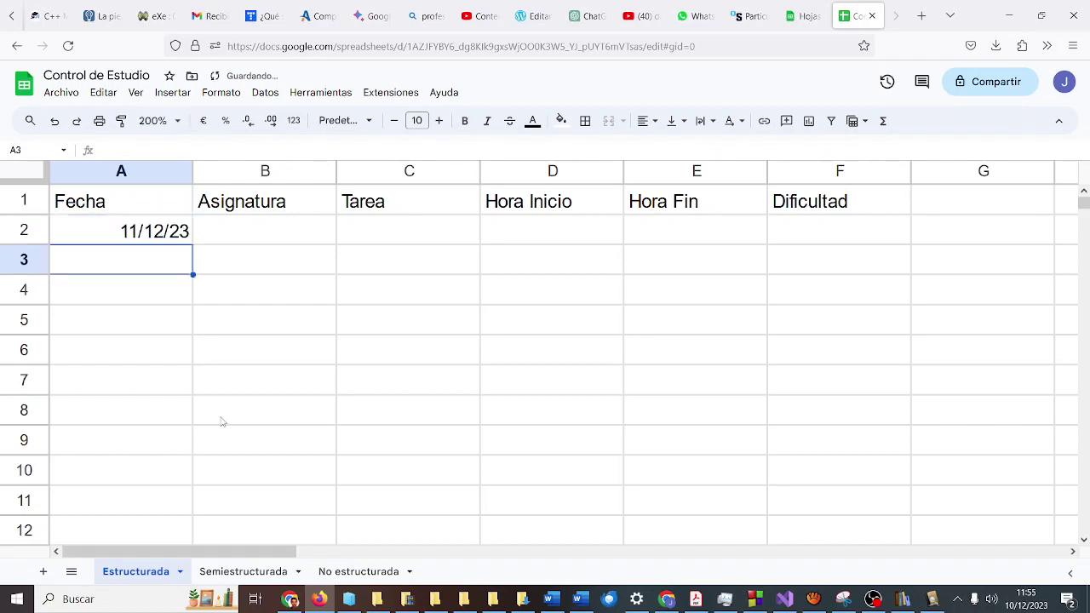
Try to fill the date in A2 down to A4 and undo the fill.
left_click(184, 242)
left_click_drag(192, 245, 192, 277)
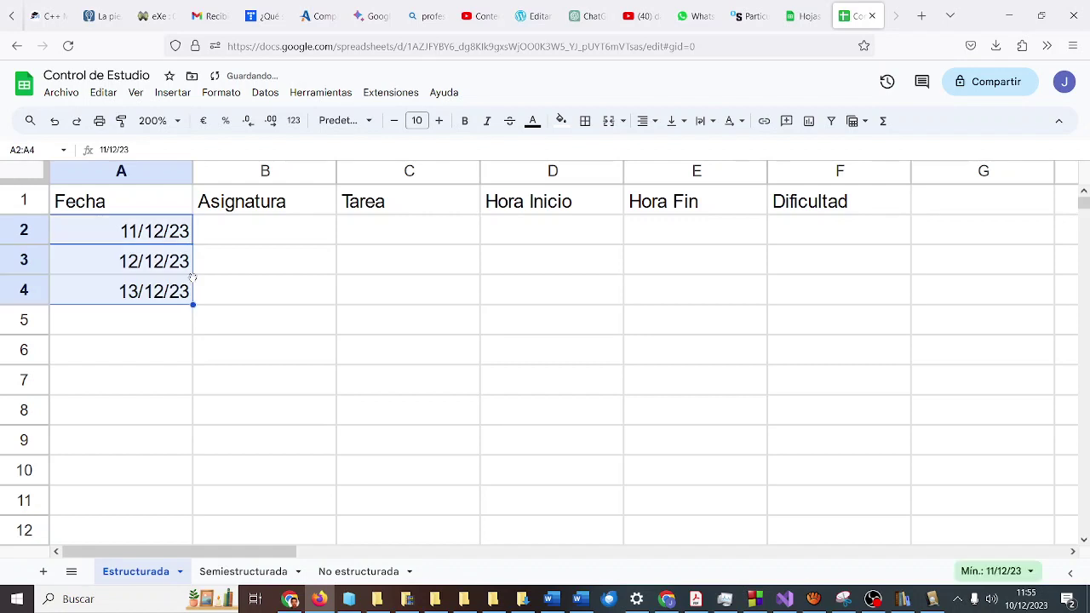
key("ctrl+z")
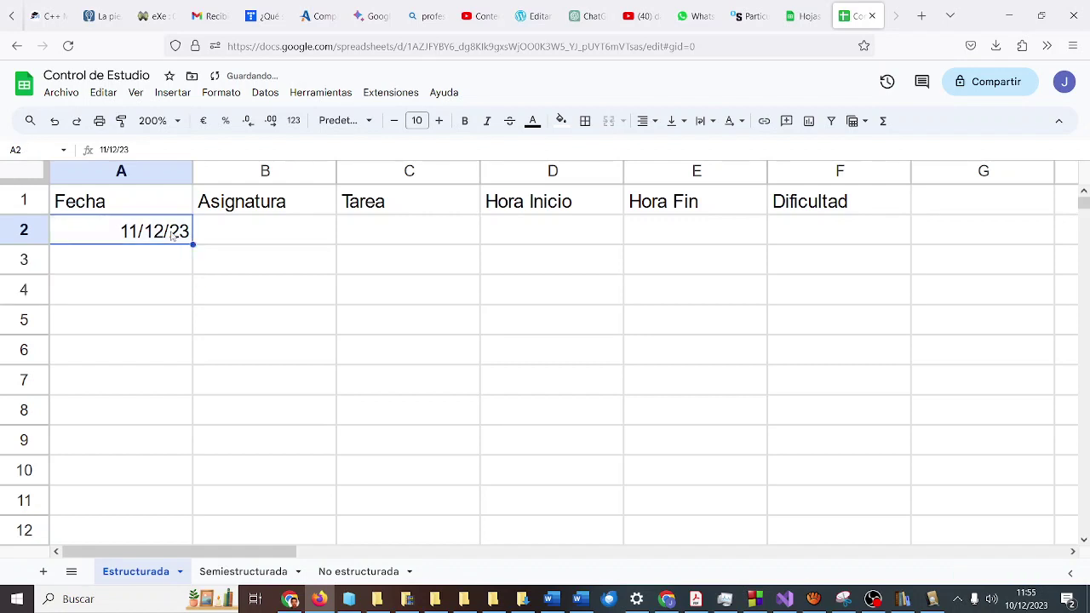
Copy the date in A2 into cells A3 to A7 so every row has the same date.
key("ctrl+c")
left_click_drag(158, 258, 157, 375)
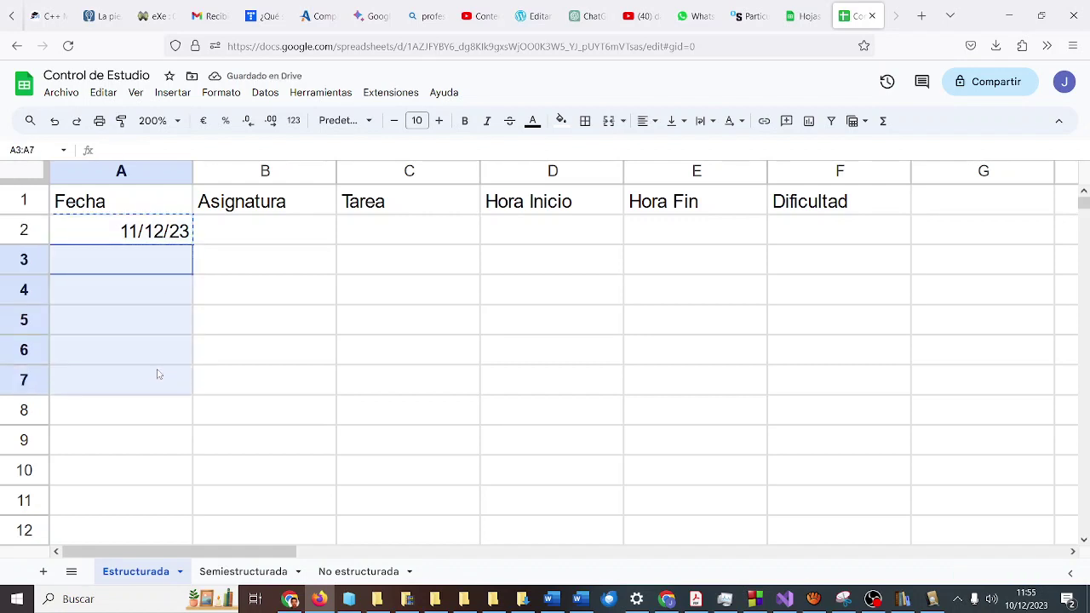
key("ctrl+v")
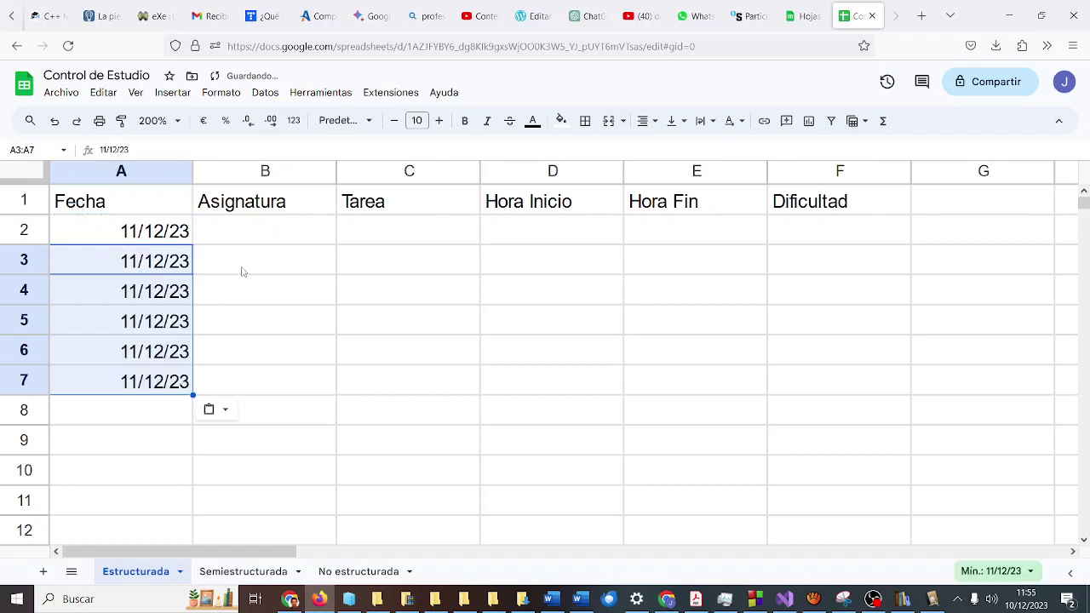
Enter the subjects "Matemáticas", "Lengua" and "Inglés" in cells B2 to B4 under Asignatura.
left_click(251, 244)
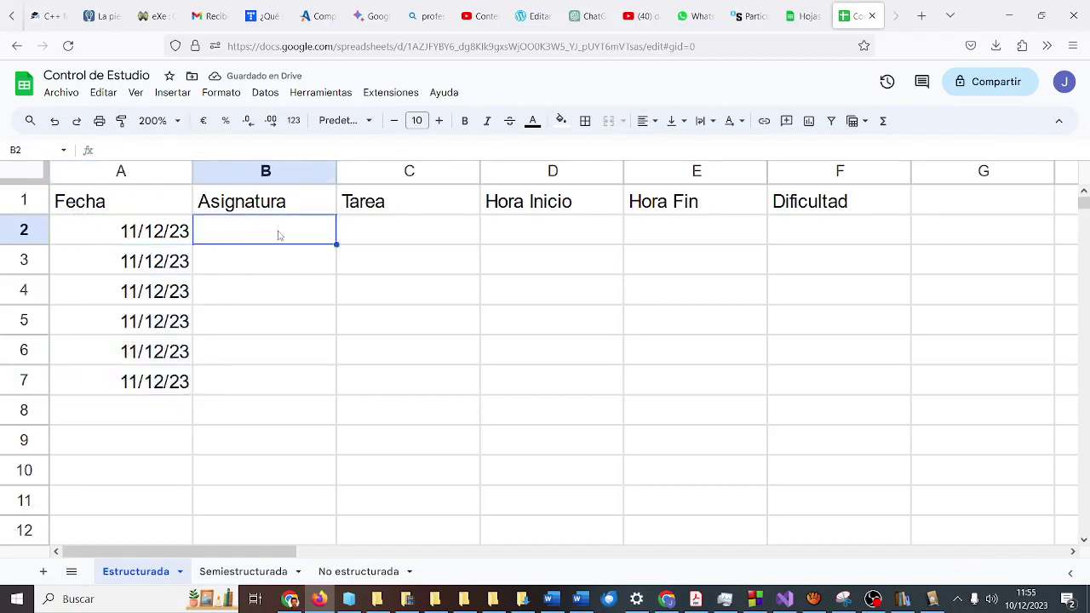
type("Matemáticas")
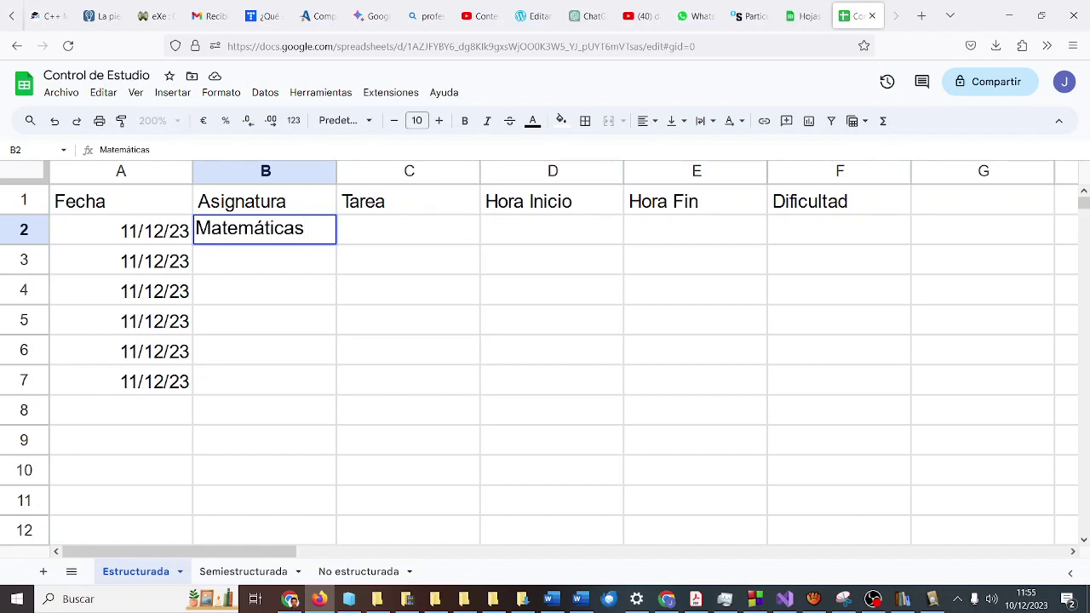
key("Return")
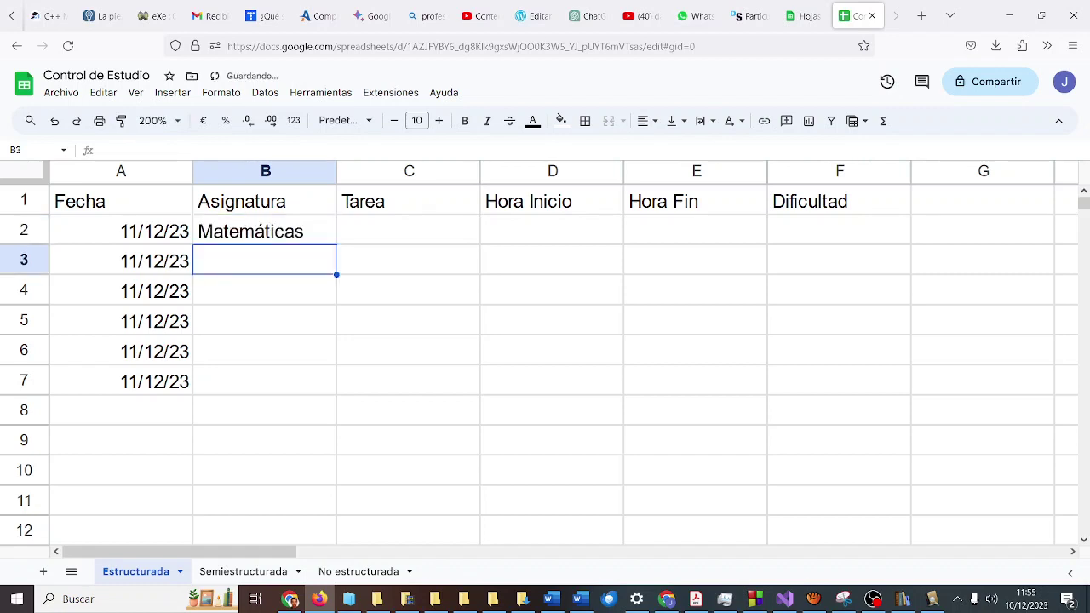
type("Lengua")
key("Return")
type("Inglé")
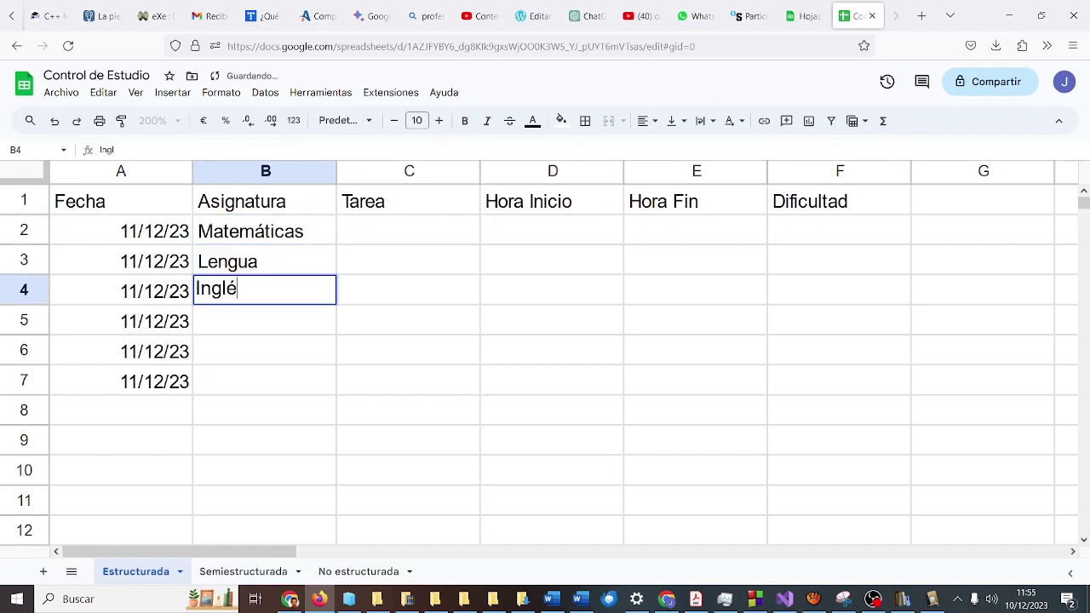
type("s")
key("Return")
Enter the subjects "GeH", "CyR" and "EF" in cells B5 to B7 under Asignatura.
type("Gy")
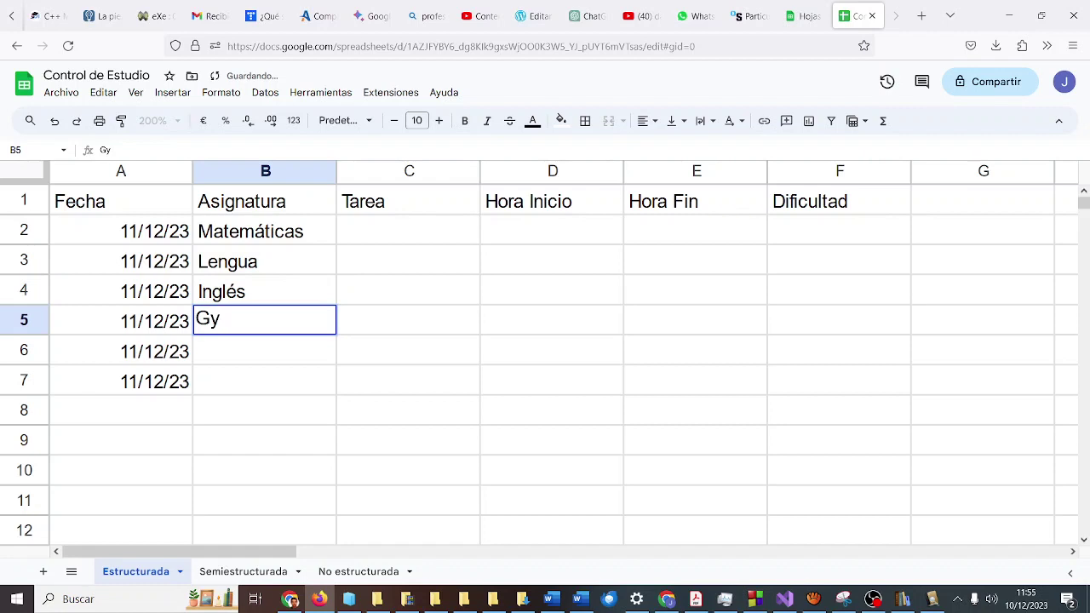
key("BackSpace")
type("eH")
key("Return")
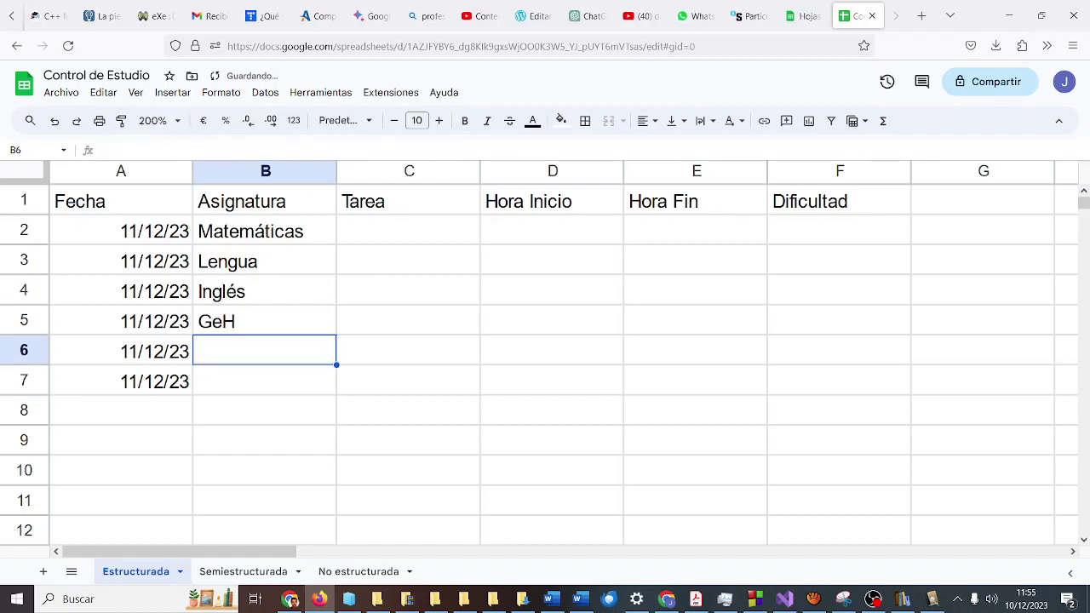
type("CyR")
key("Return")
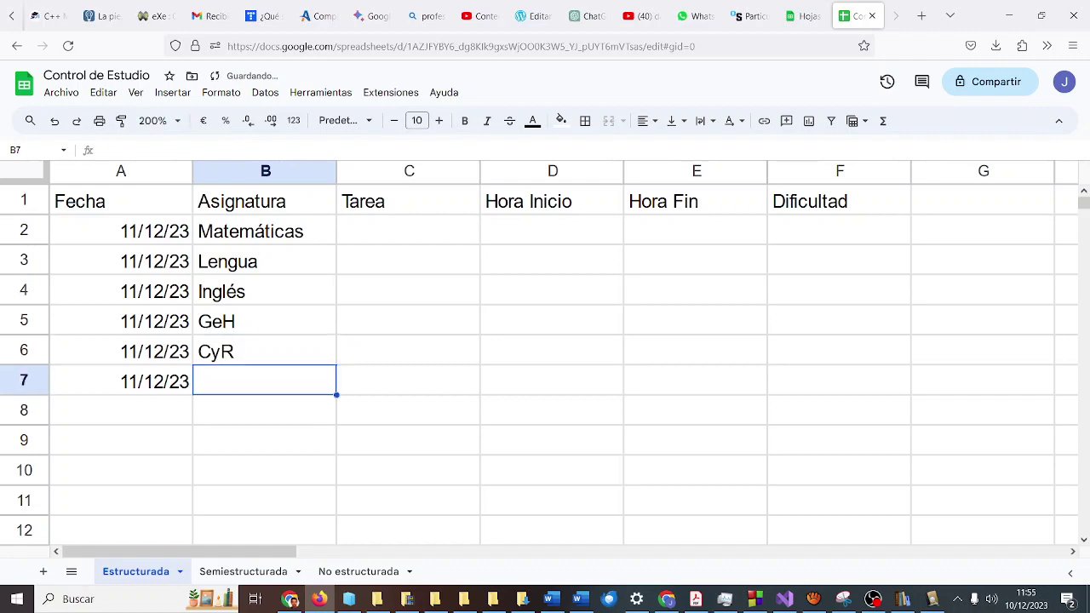
type("EF")
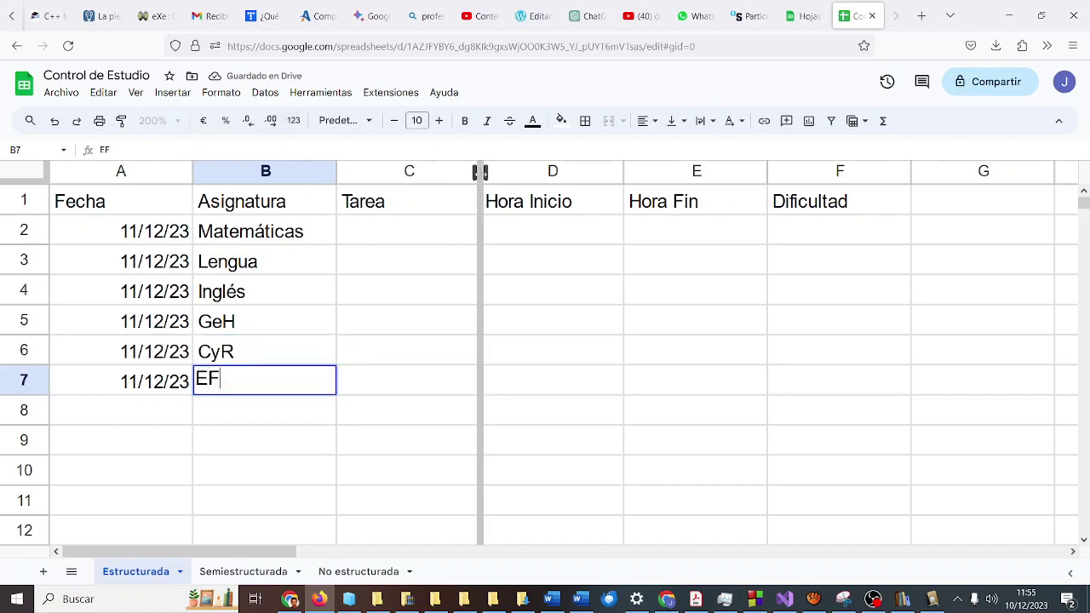
Widen the Tarea column and insert an empty column between Tarea and Hora Inicio.
left_click_drag(479, 170, 541, 171)
right_click(578, 173)
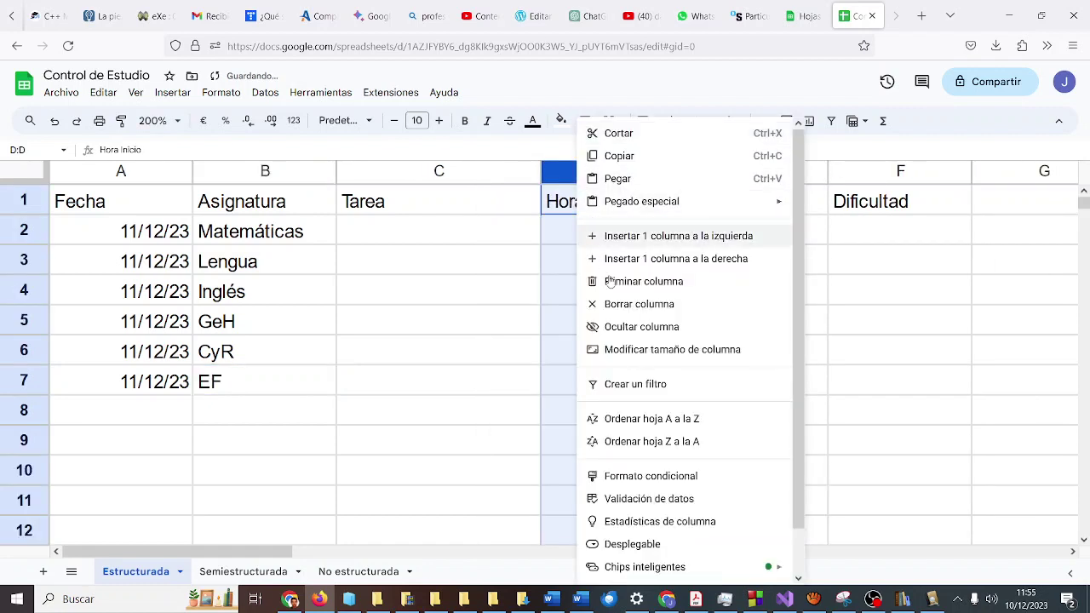
left_click(652, 240)
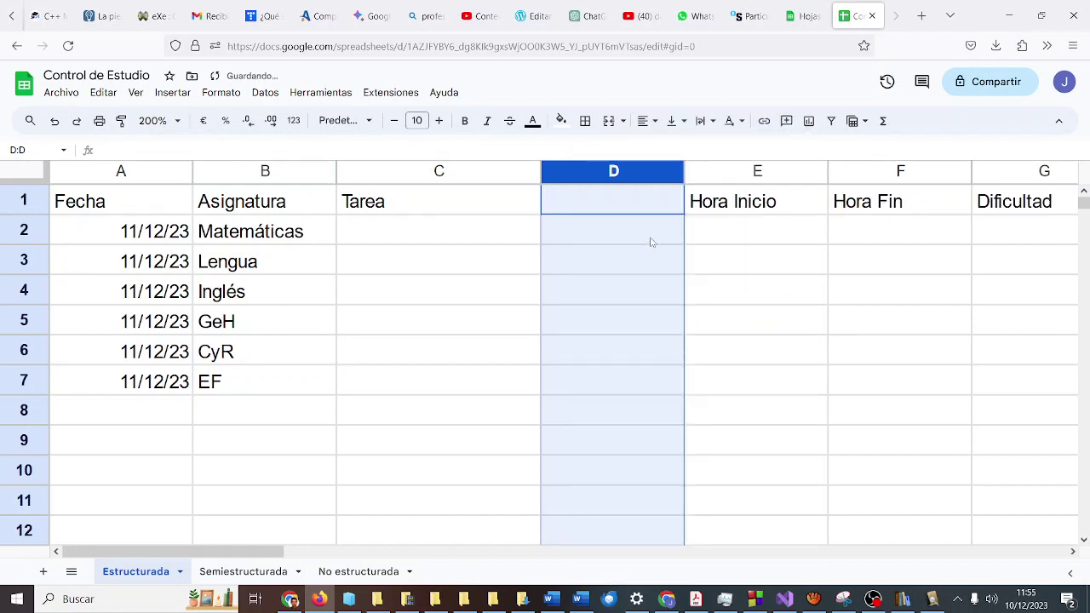
Enter the heading "Estudio" in cell D1 of the new column.
type("eS")
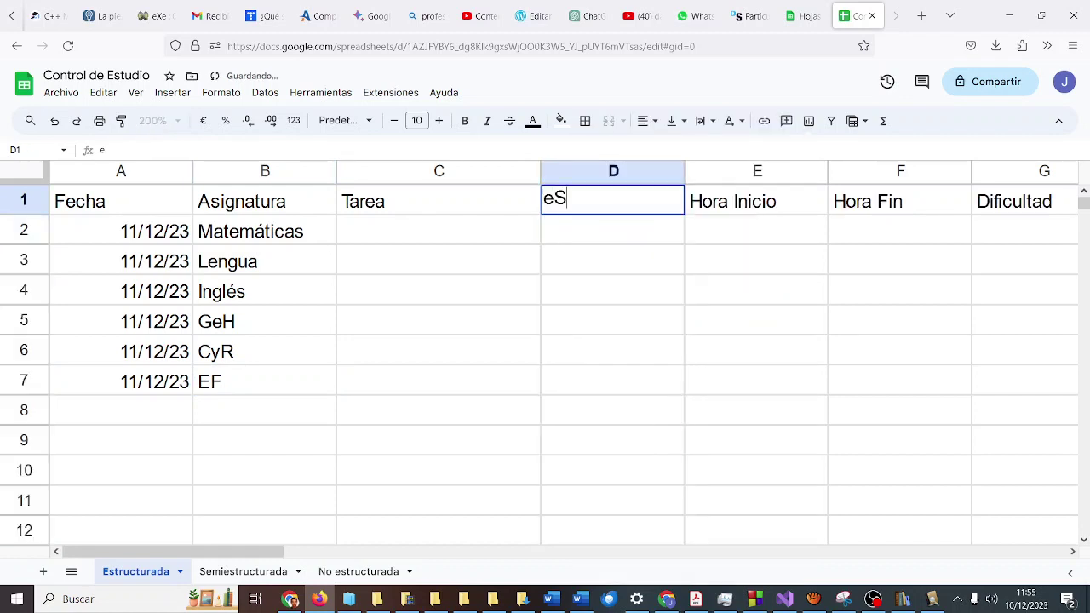
key("BackSpace")
key("BackSpace")
type("Estudio")
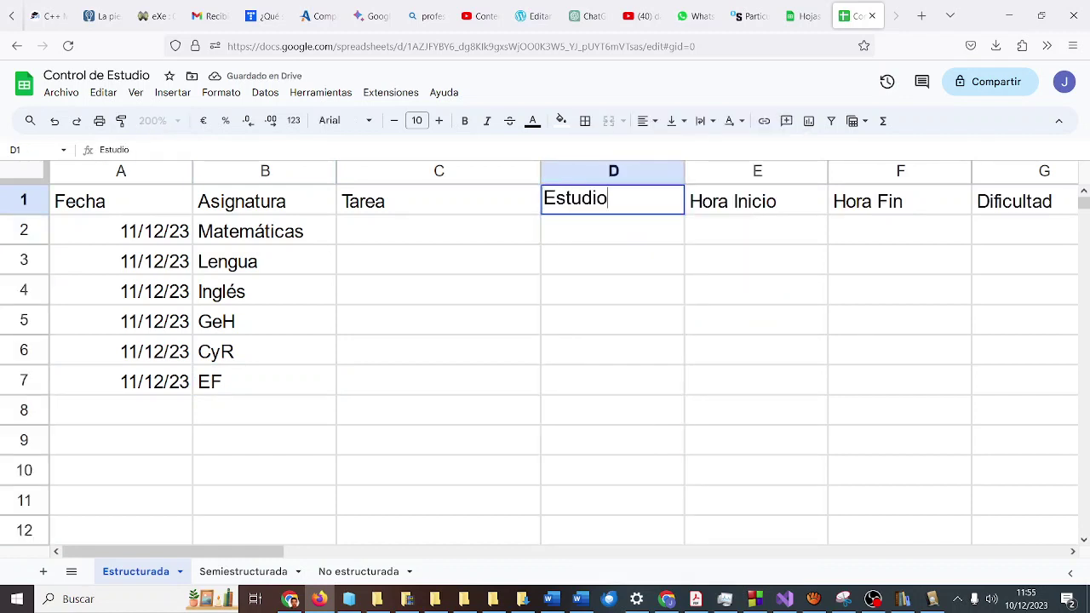
key("Return")
Apply all borders to the range A1:G11 of the study log.
left_click(439, 230)
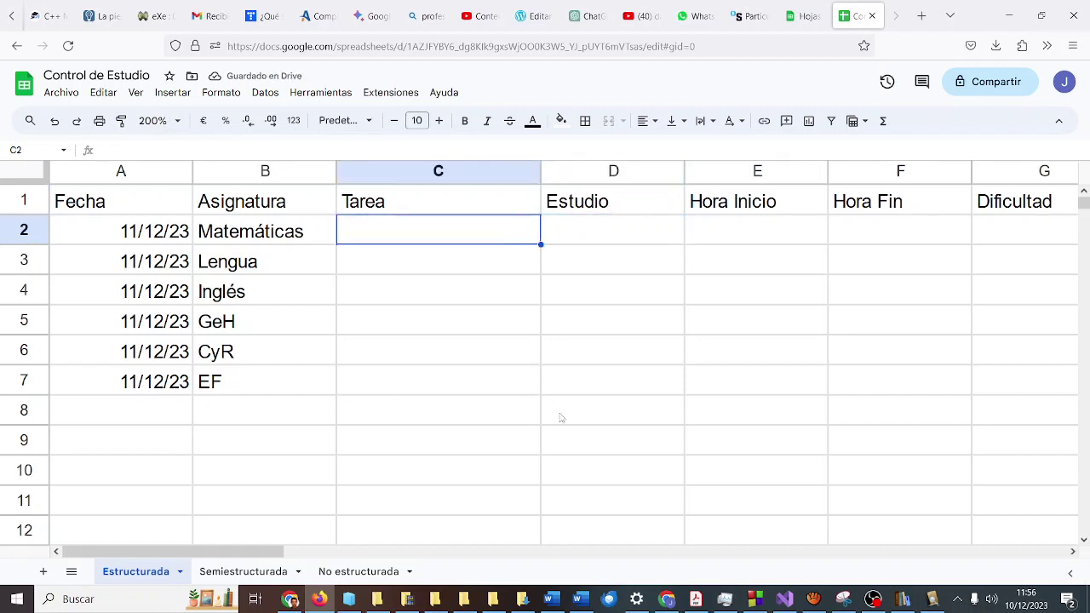
left_click_drag(170, 201, 984, 371)
left_click(320, 319)
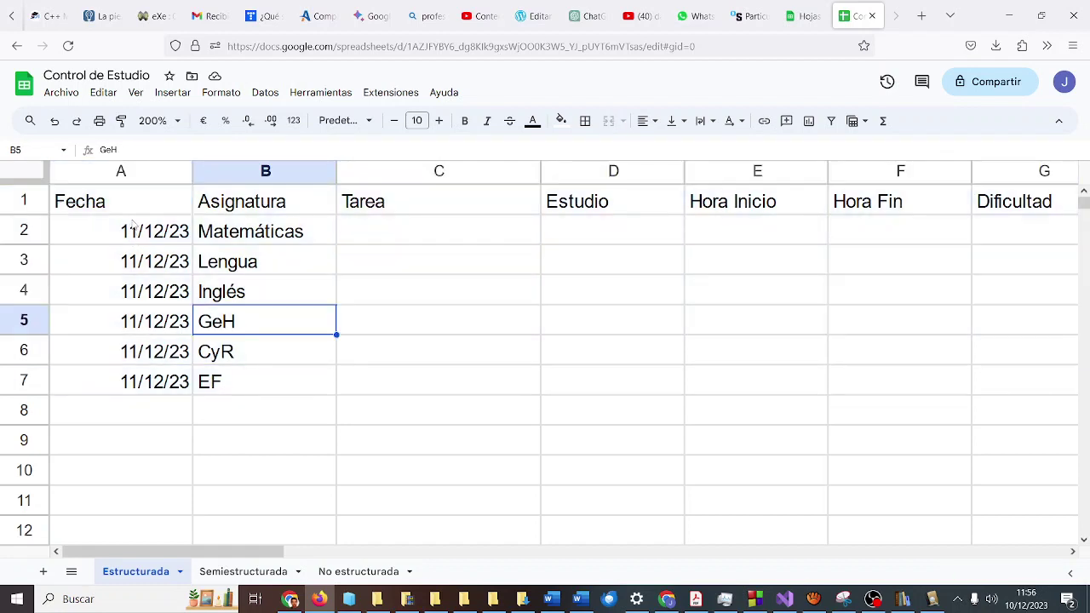
left_click_drag(150, 202, 141, 234)
left_click_drag(275, 270, 993, 513)
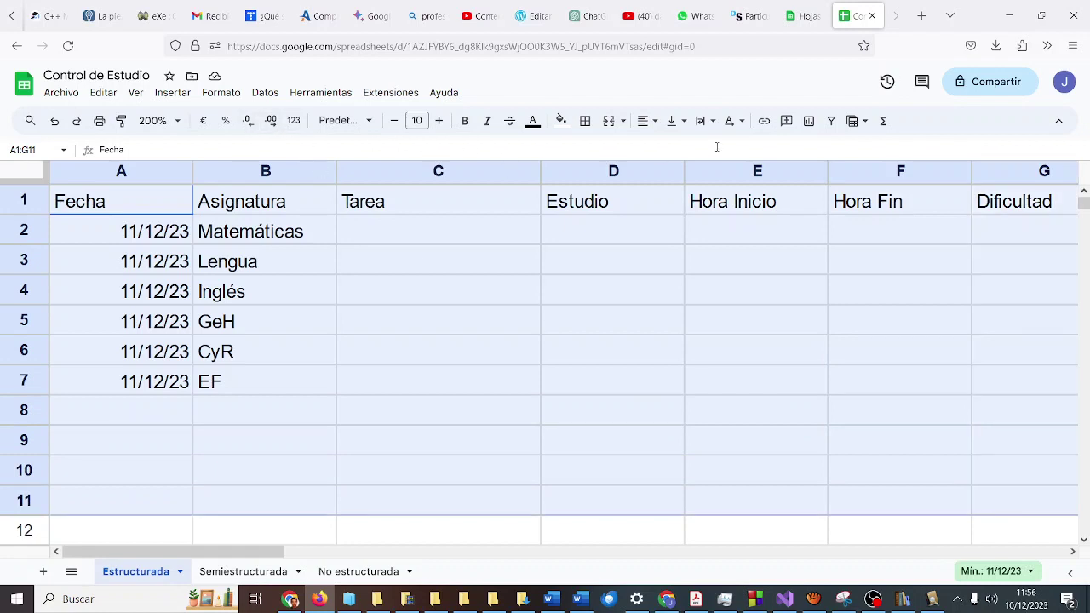
left_click(585, 121)
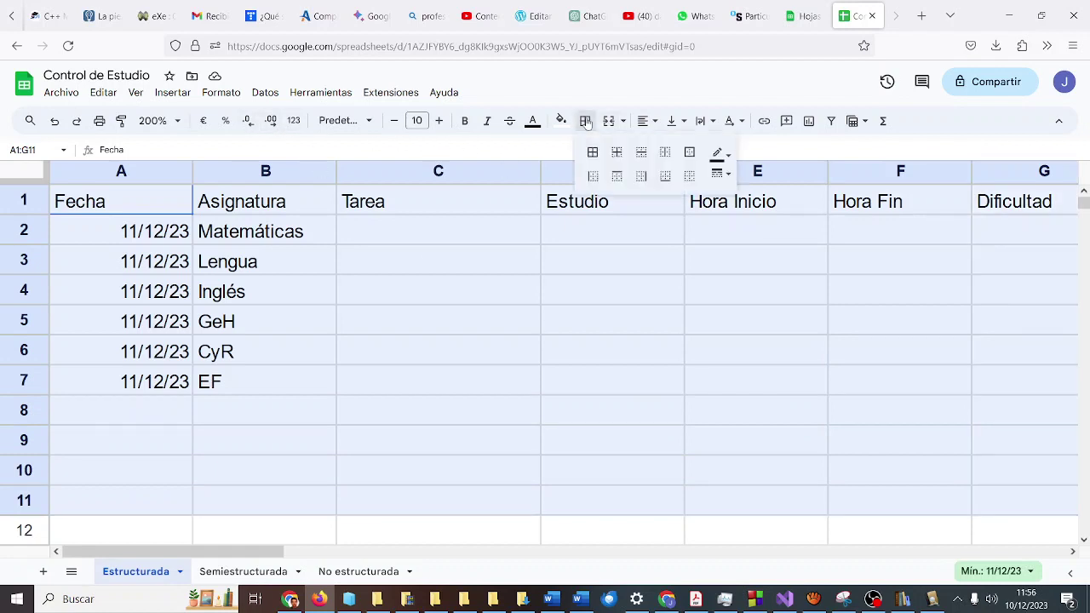
left_click(592, 151)
Enter "Ej 3 y 4 Pág. 40" as the Tarea for Matemáticas in cell C2.
left_click(420, 245)
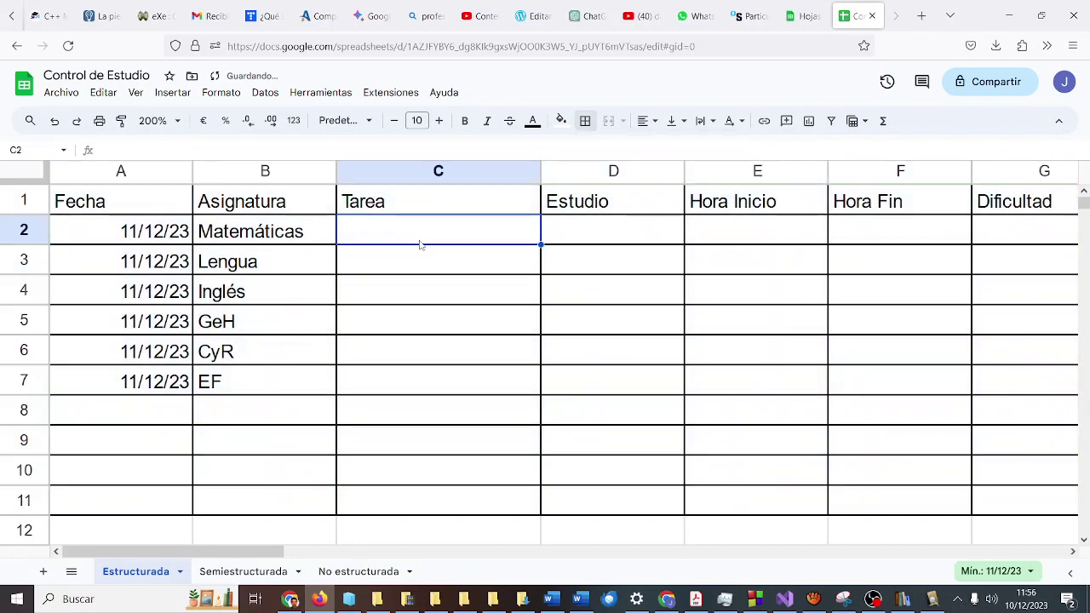
type("Ej 3.")
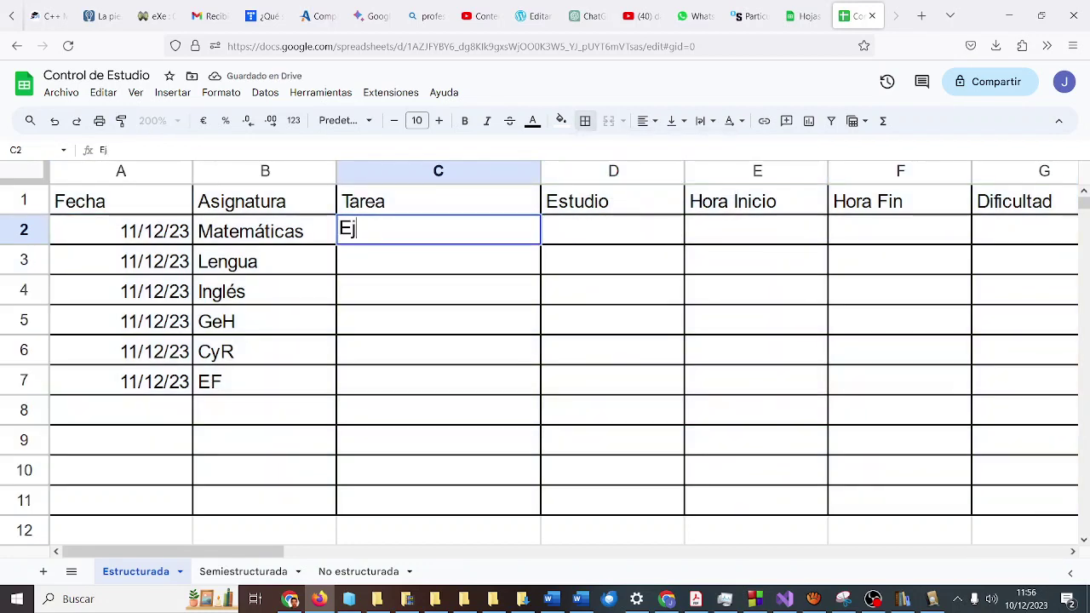
key("BackSpace")
key("BackSpace")
type("y 4")
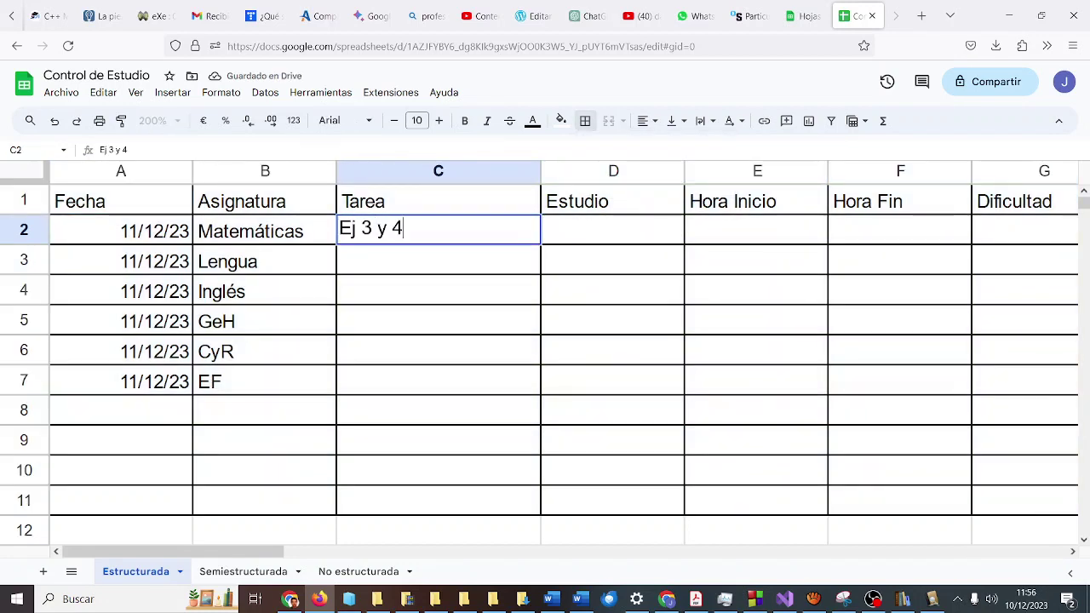
type(" Pág.")
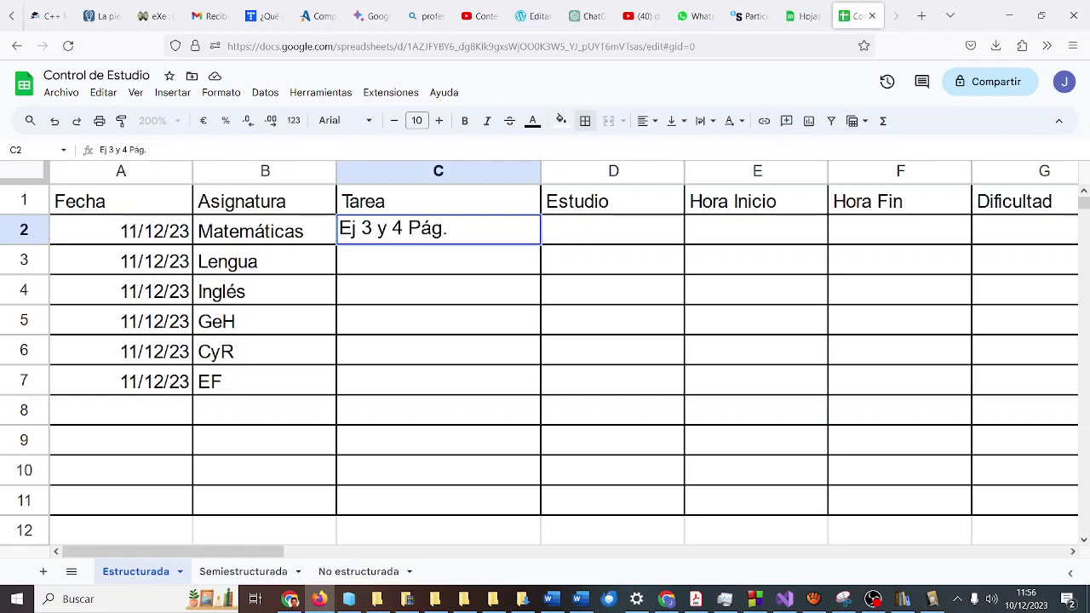
type(" 40")
key("Tab")
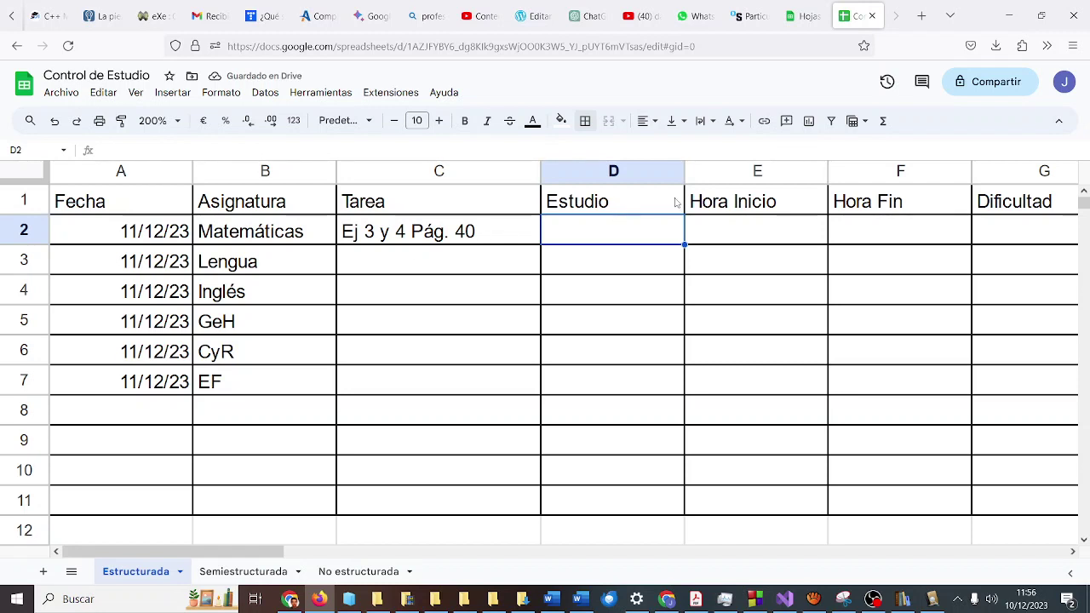
Widen the Estudio column and enter "Sumar y restar fracciones" as the Estudio for Matemáticas in cell D2.
left_click_drag(686, 173, 813, 173)
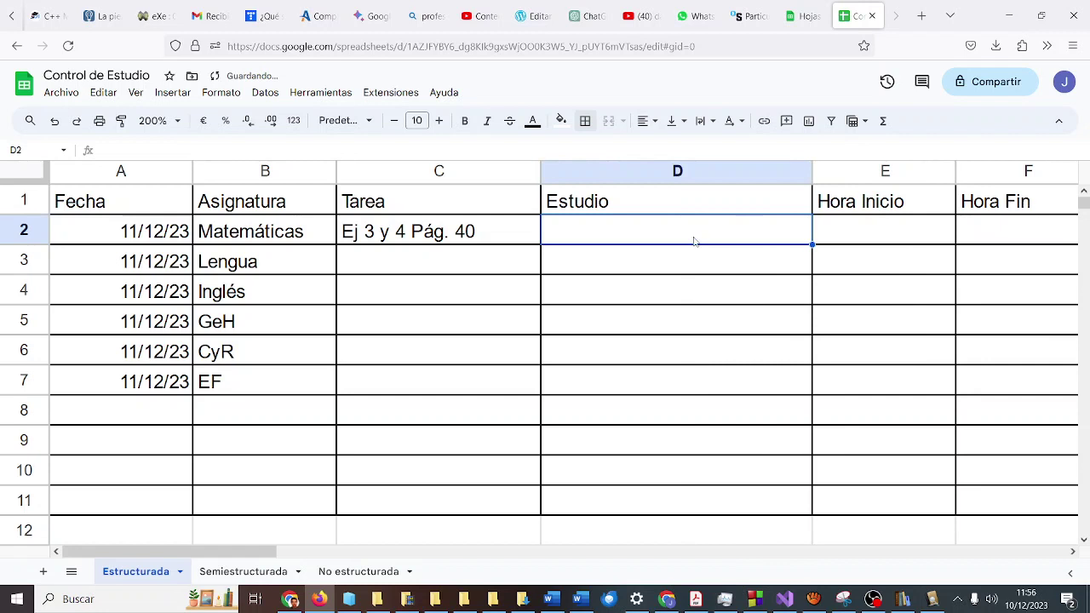
type("Suma")
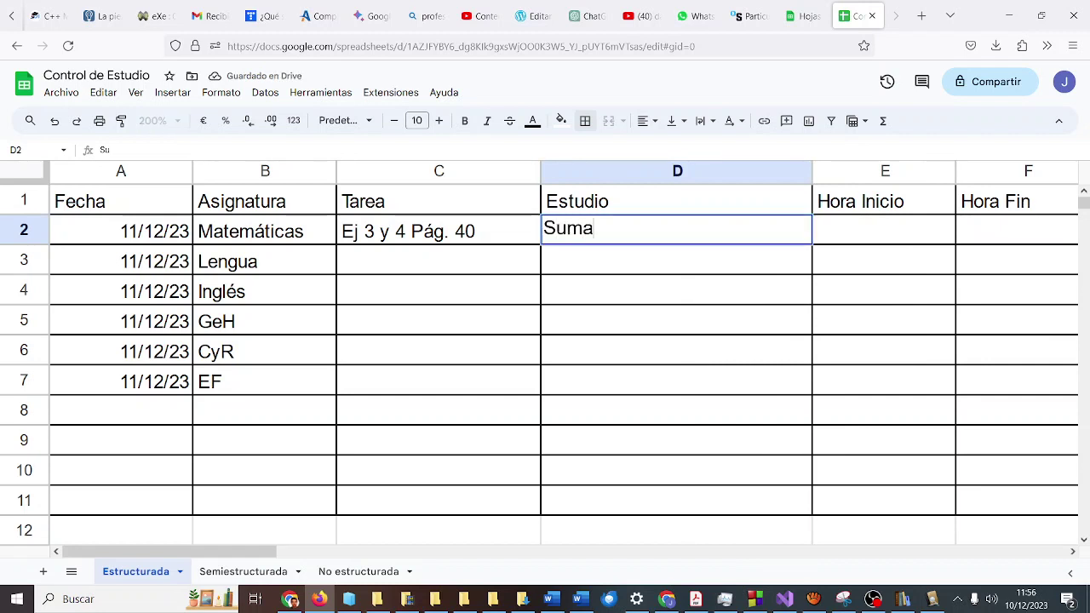
type("r y restr")
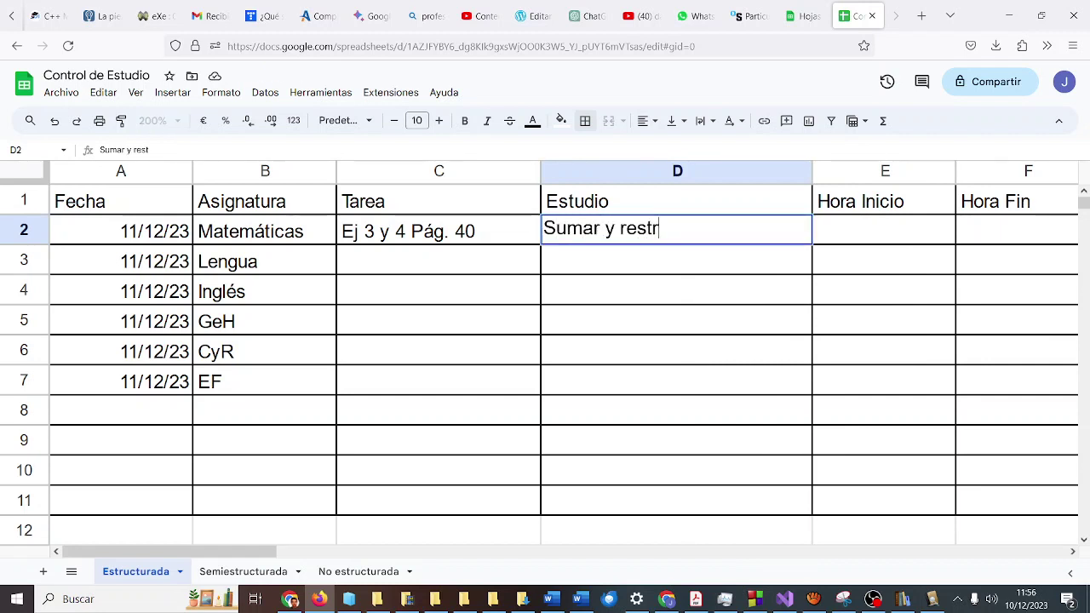
key("BackSpace")
type("ar fracc")
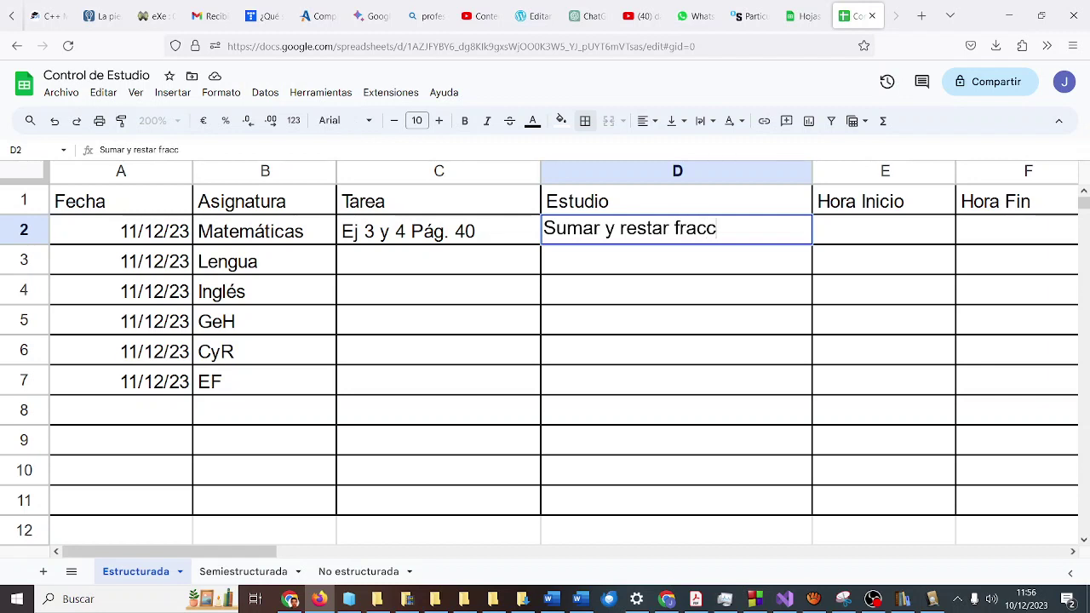
type("iones")
key("Tab")
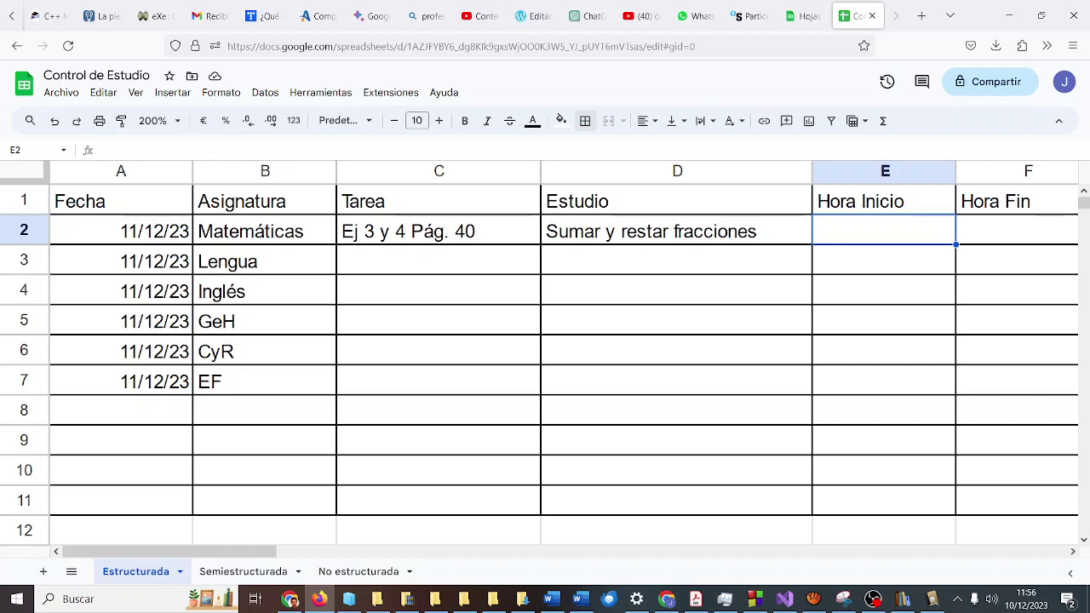
Enter 17:00 as the Hora Inicio and 17:20 as the Hora Fin for Matemáticas in row 2.
type("17")
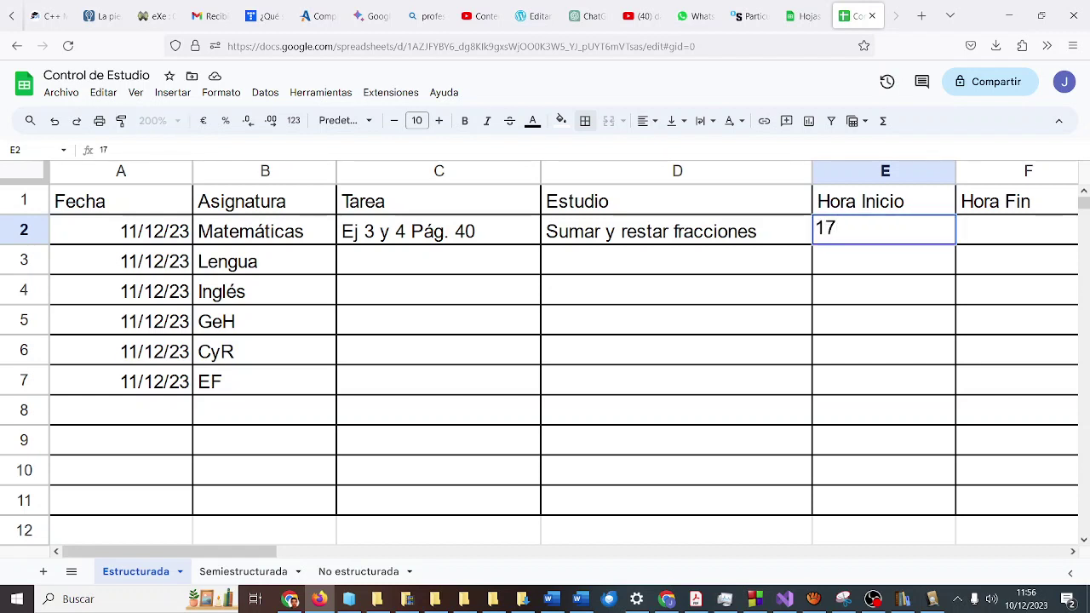
type(":00")
key("Tab")
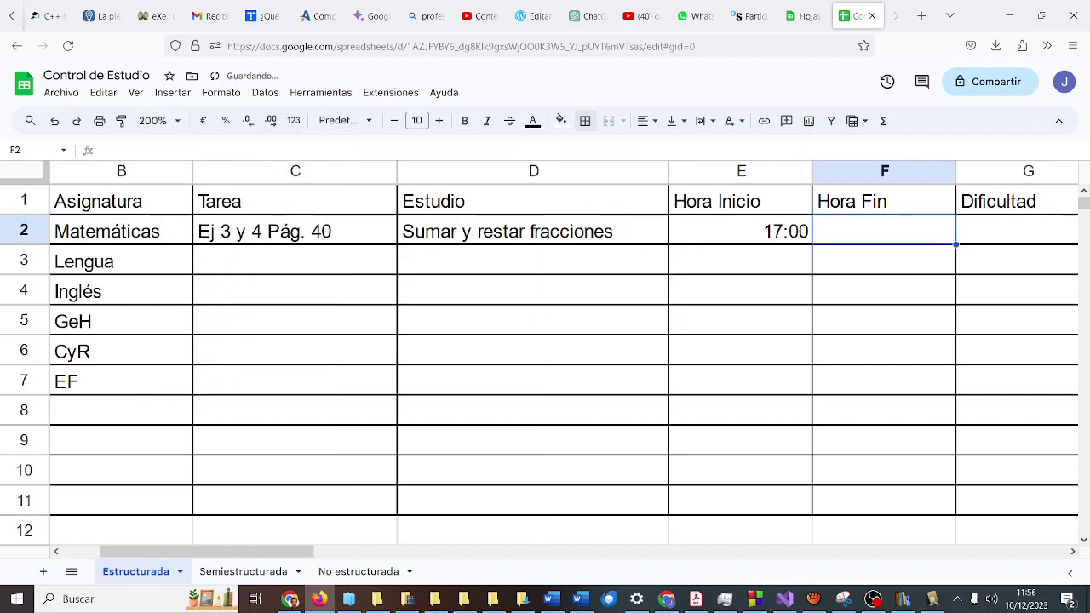
type("17:20")
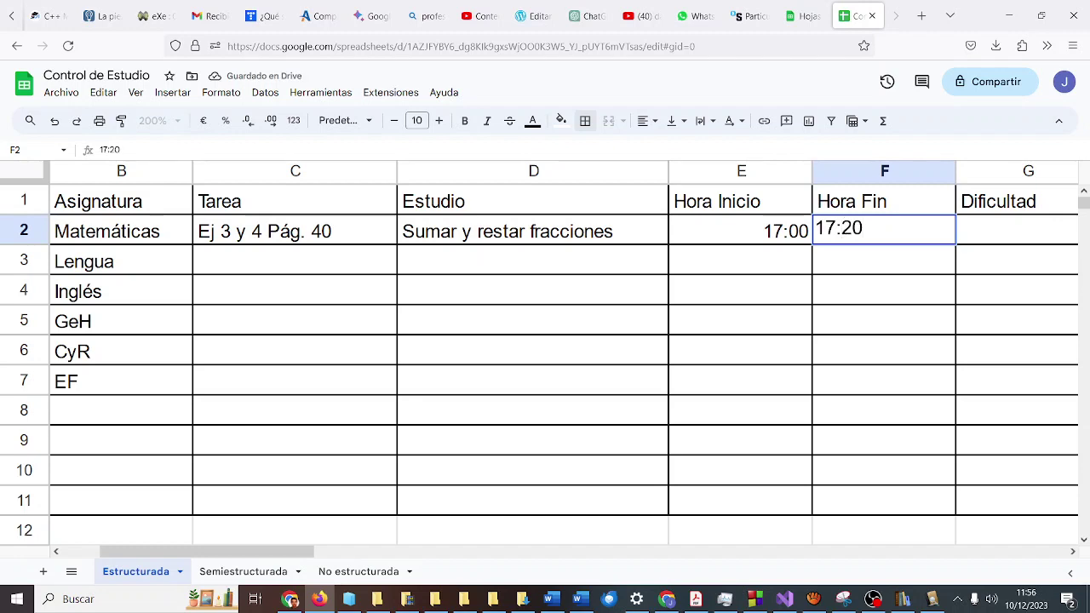
key("Return")
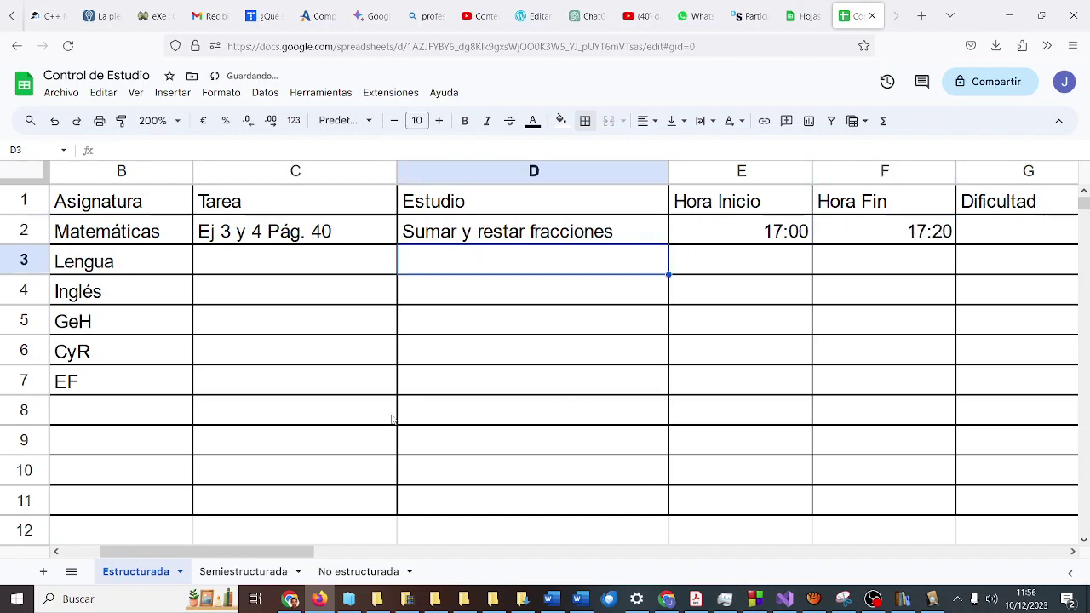
Enter "Difícil" as the Dificultad for Matemáticas in cell G2.
left_click_drag(317, 551, 260, 553)
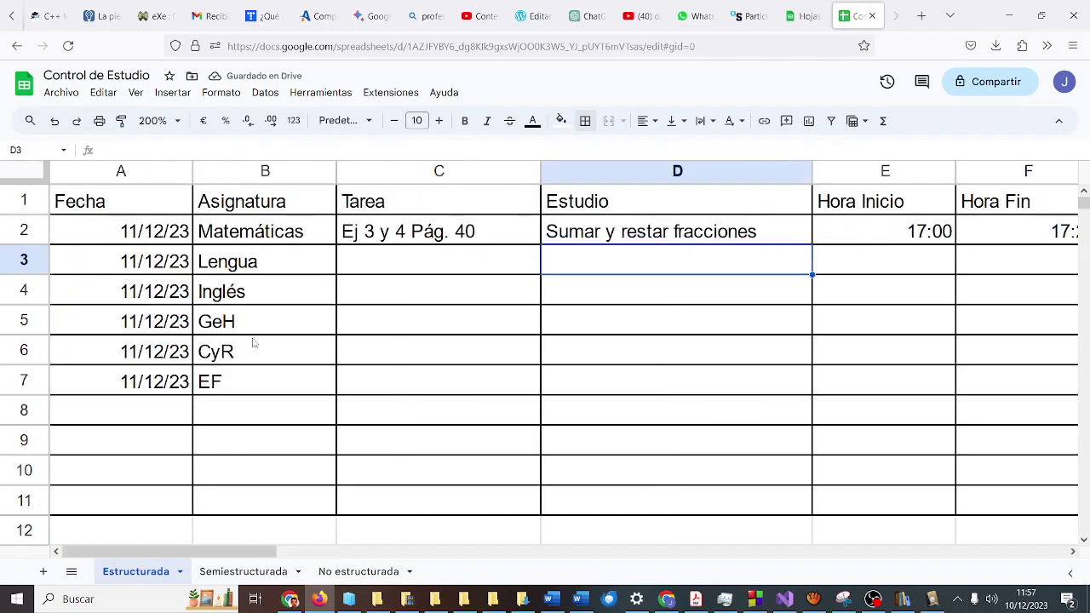
left_click(177, 122)
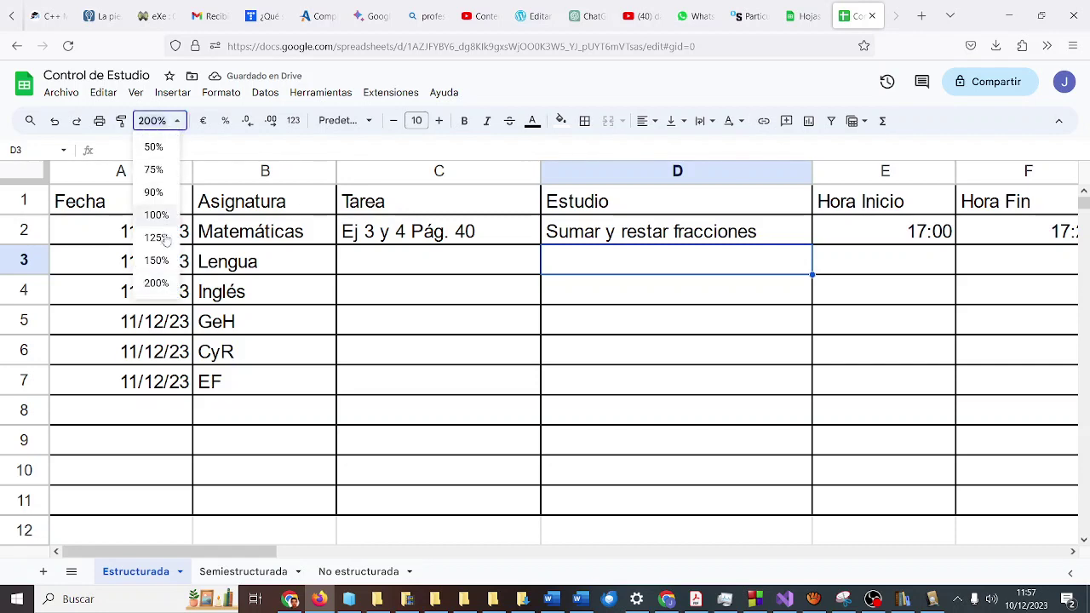
left_click(157, 260)
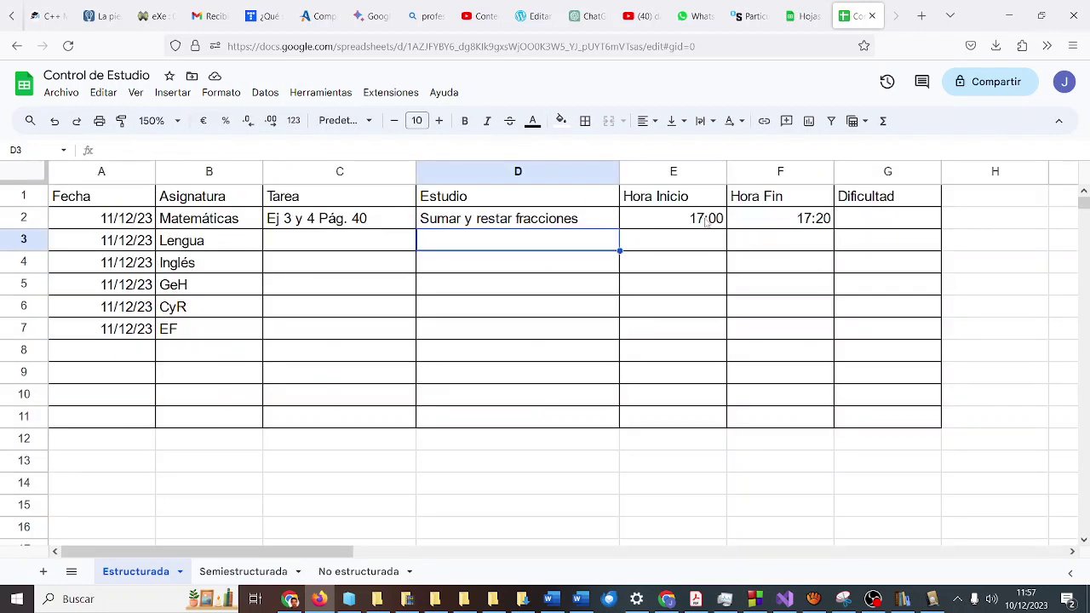
left_click(926, 219)
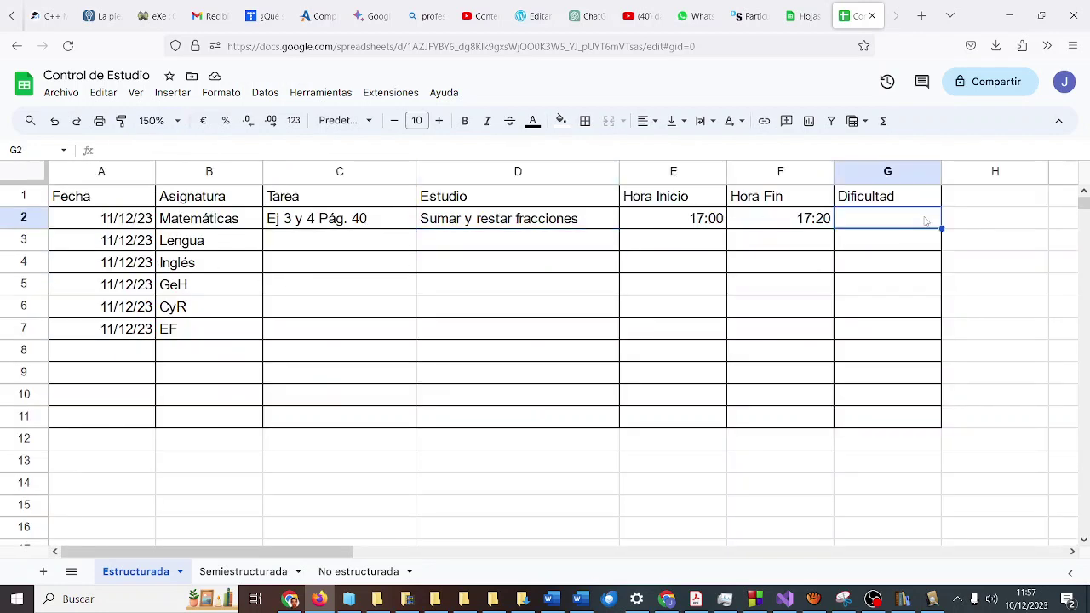
type("Difícl")
key("Return")
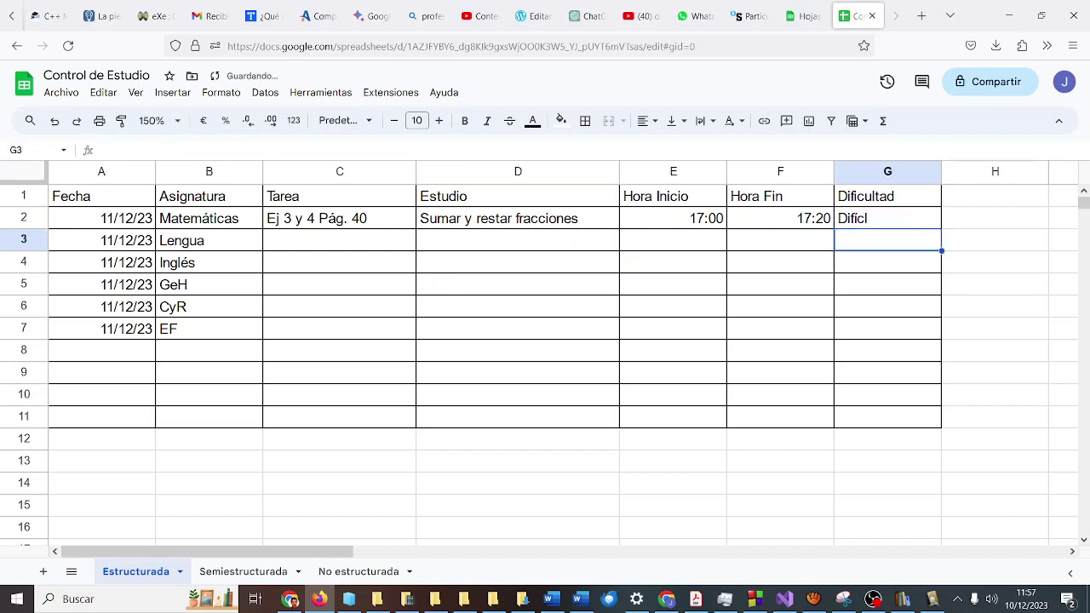
left_click(913, 223)
double_click(912, 219)
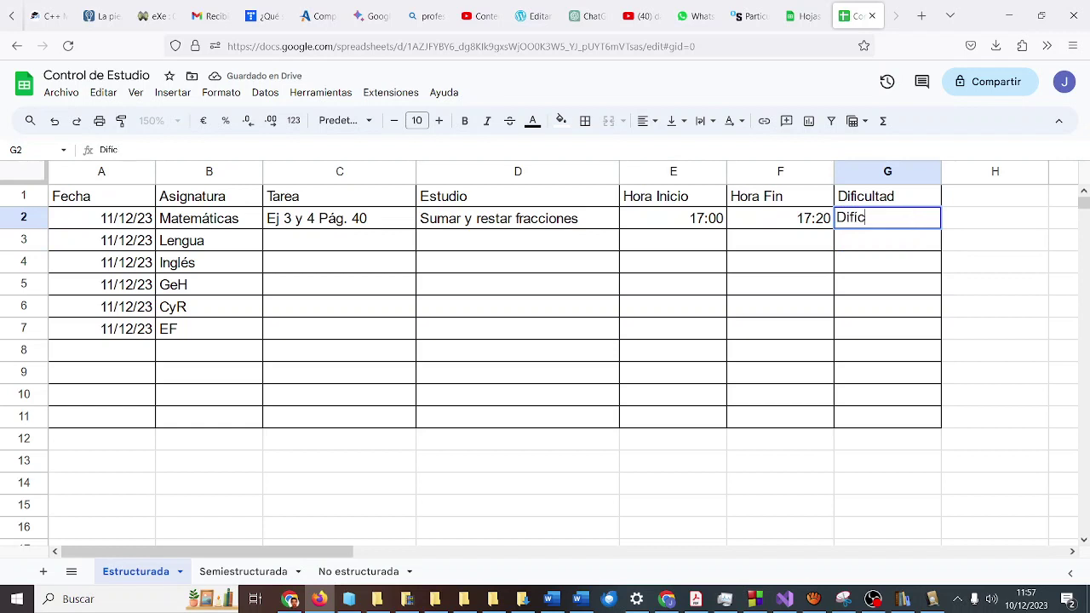
type("il")
key("Return")
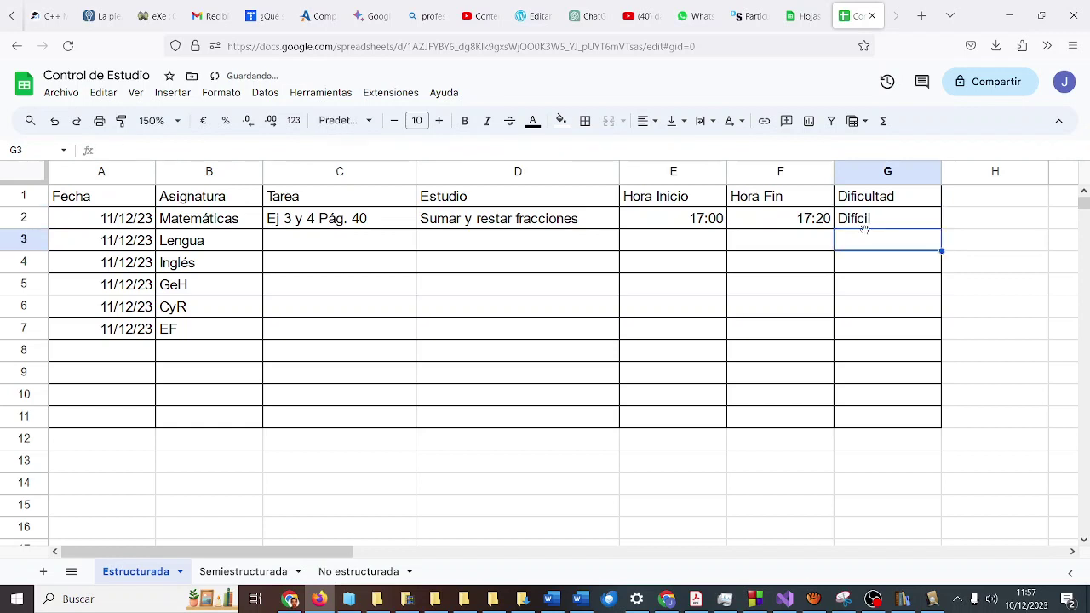
Fill in the Lengua row with "Ej 2 Pág 45" as the Tarea and "Estrofas" as the Estudio.
left_click(324, 246)
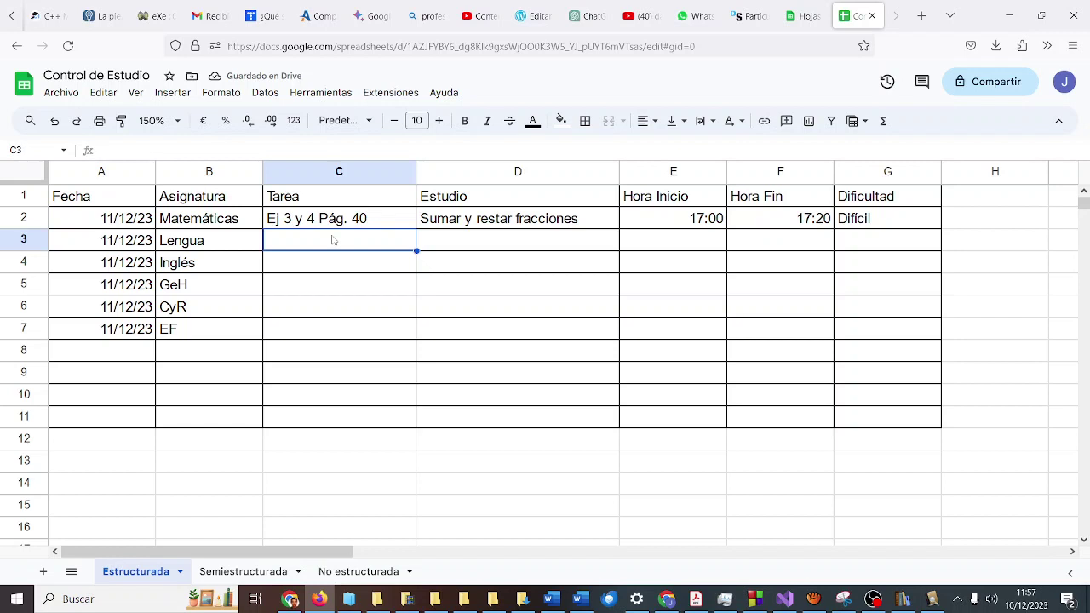
type("Ej ")
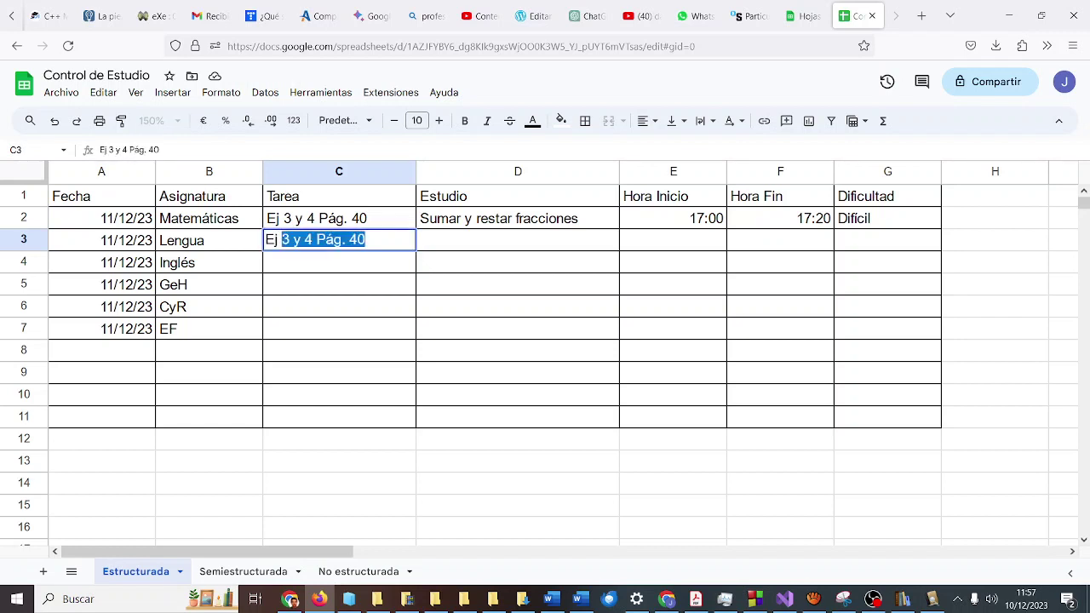
type("2 Pág ")
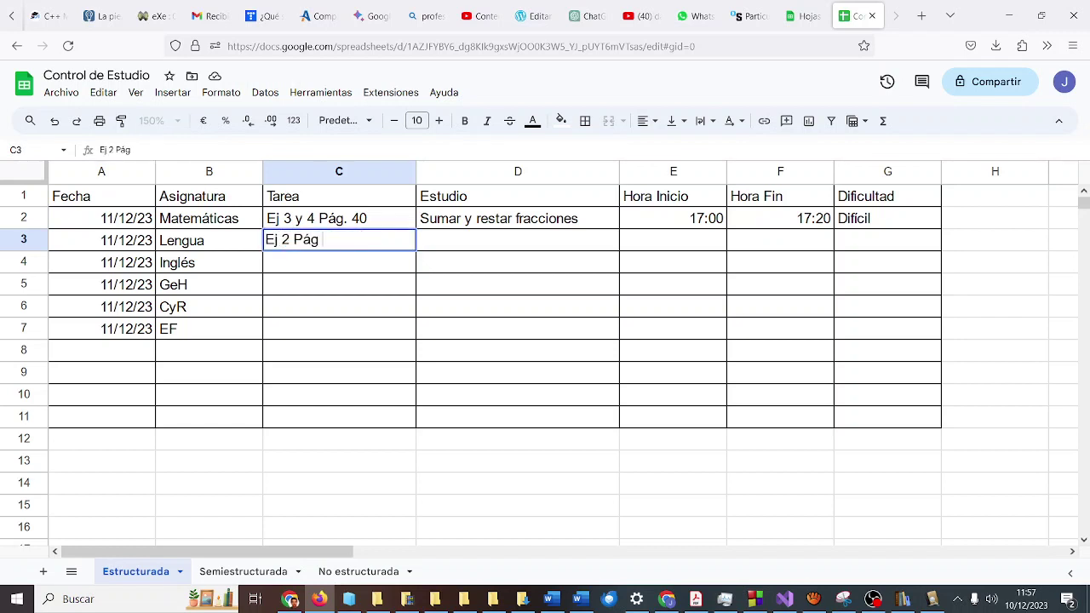
type("45")
key("Tab")
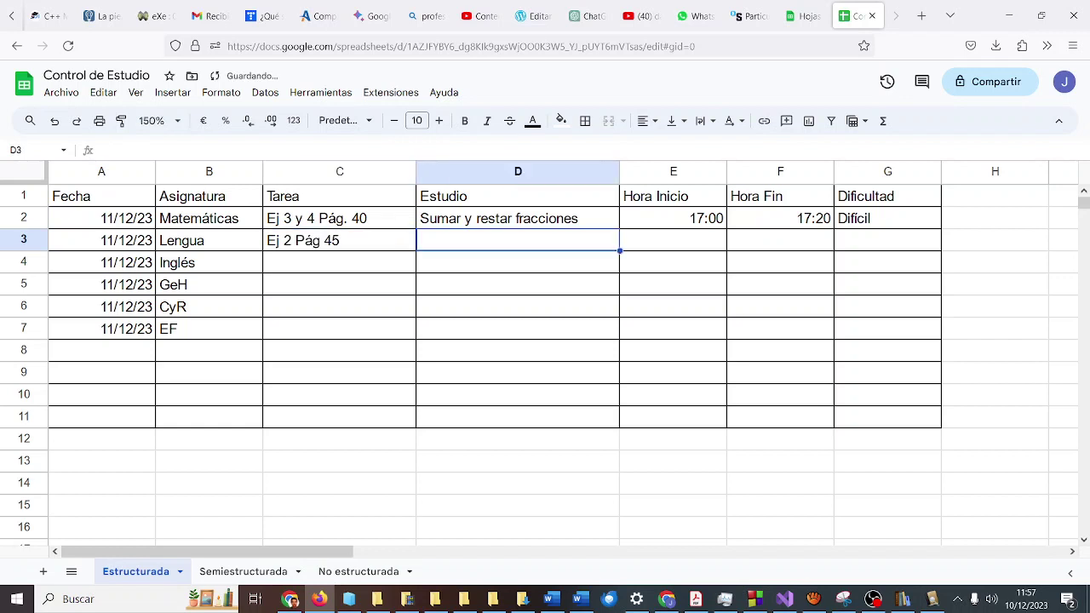
type("S")
key("BackSpace")
key("BackSpace")
type("E")
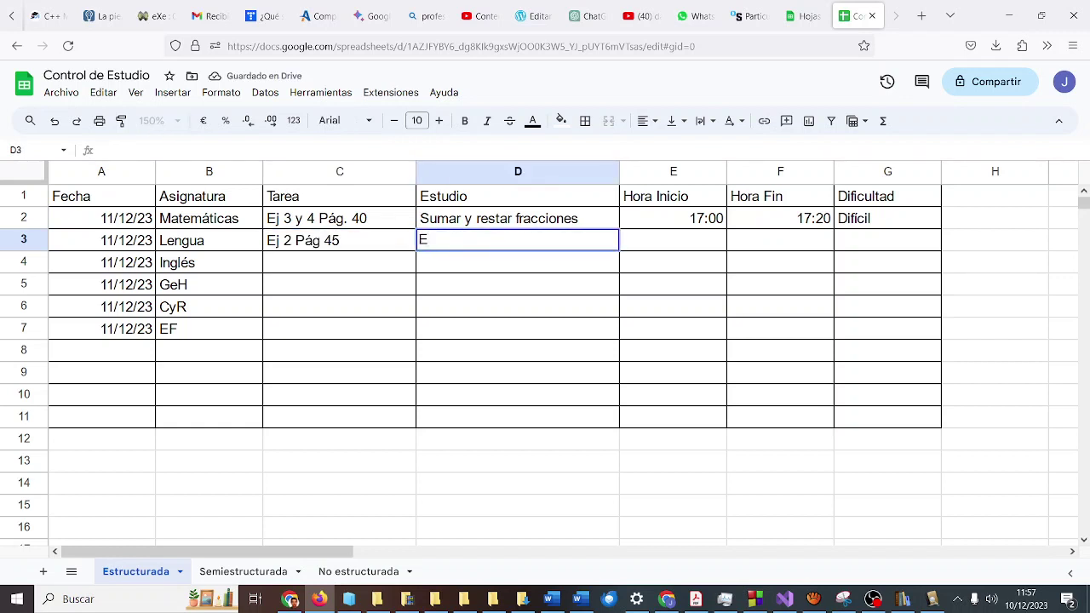
type("strofas")
key("Tab")
Complete the Lengua row with Hora Inicio 17:20, Hora Fin 17:40 and Dificultad "Mediano".
type("17:")
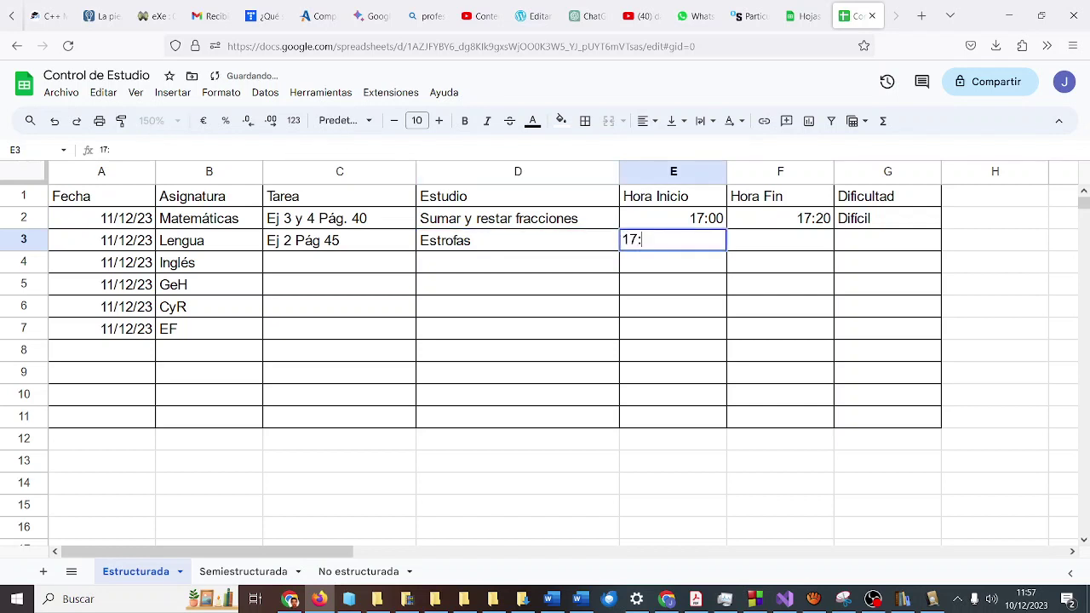
type("20")
key("Tab")
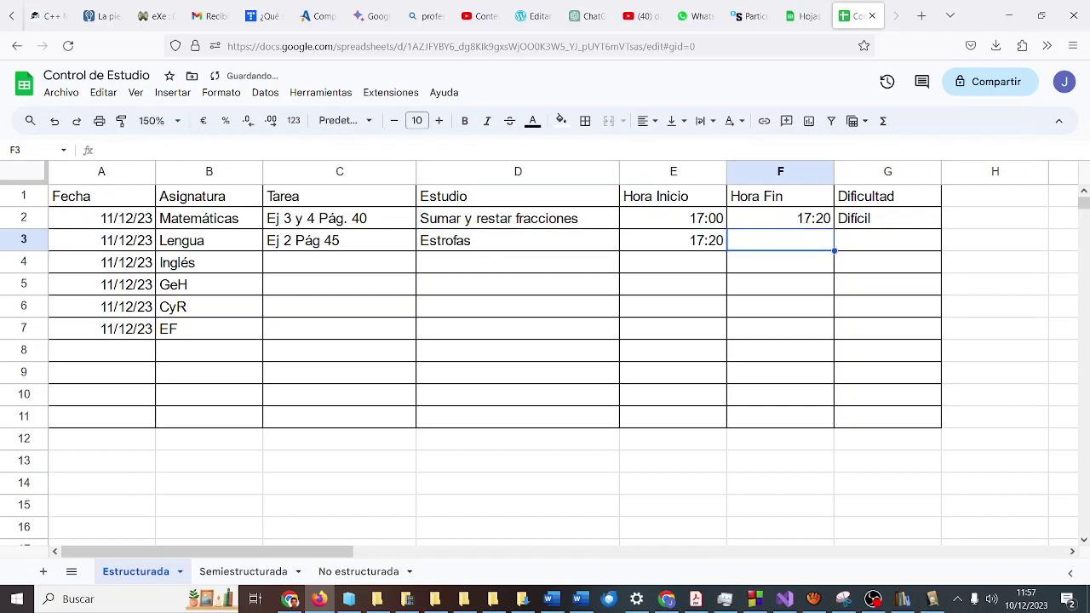
type("17")
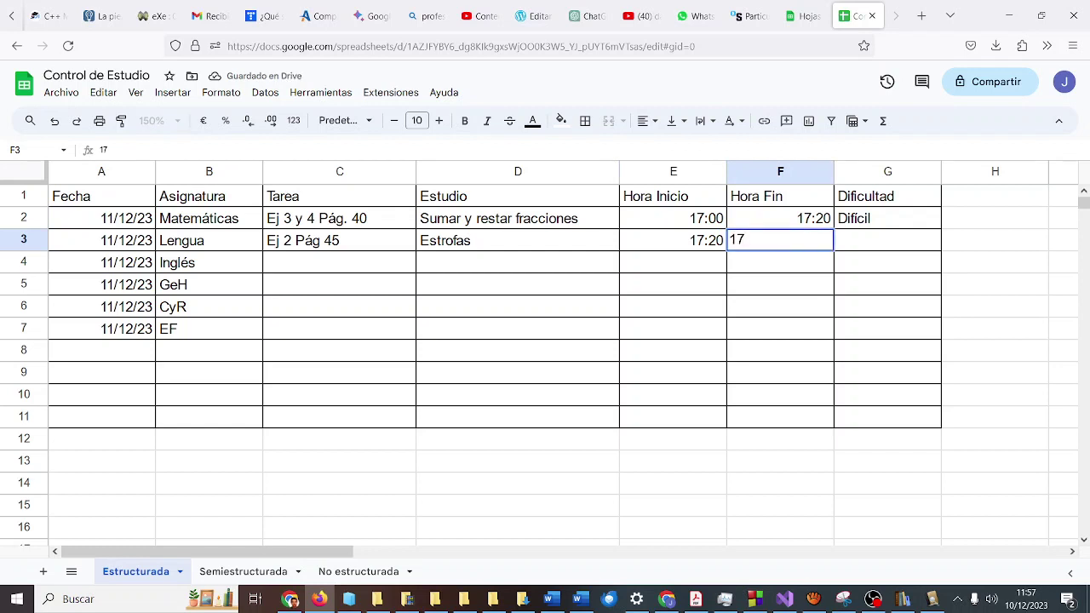
type(":40")
key("Tab")
type("Mediano")
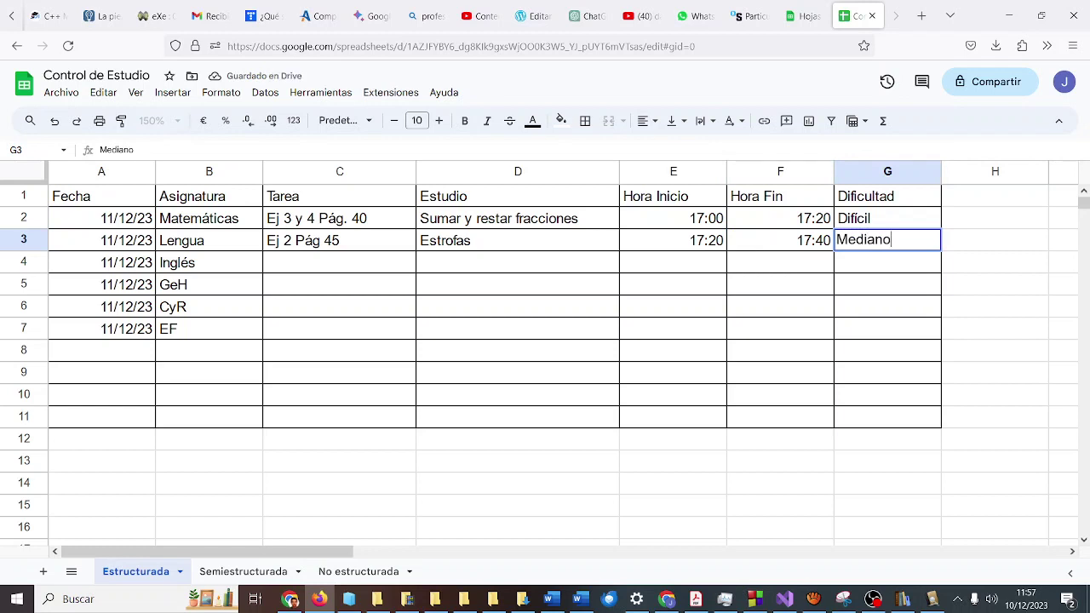
key("Return")
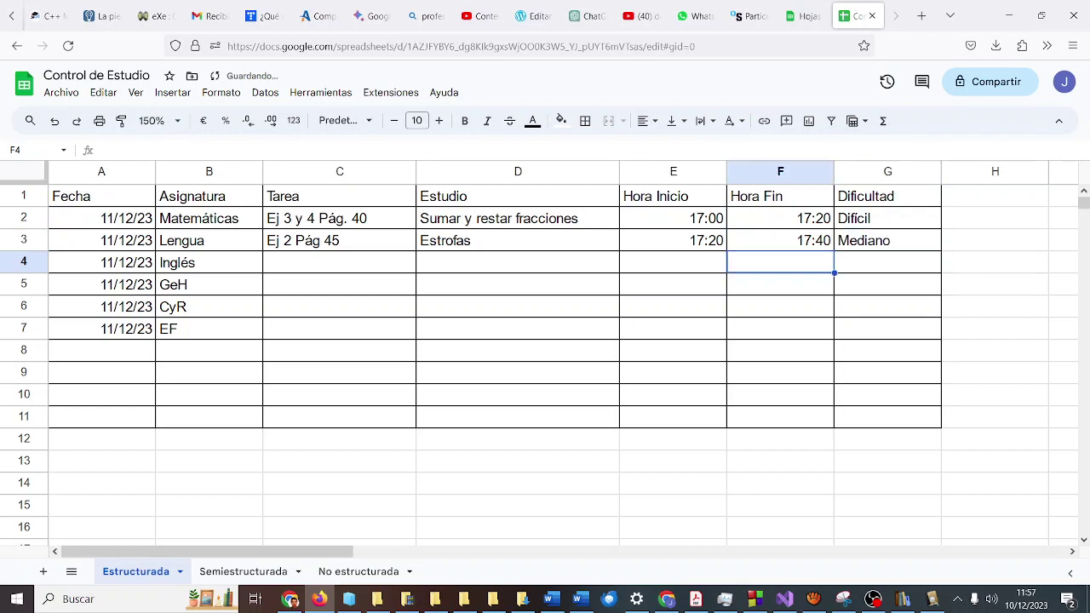
Select the empty Tarea cell C4 in the Inglés row.
key("Left")
key("Left")
key("Left")
key("Left")
key("Left")
key("Right")
key("Right")
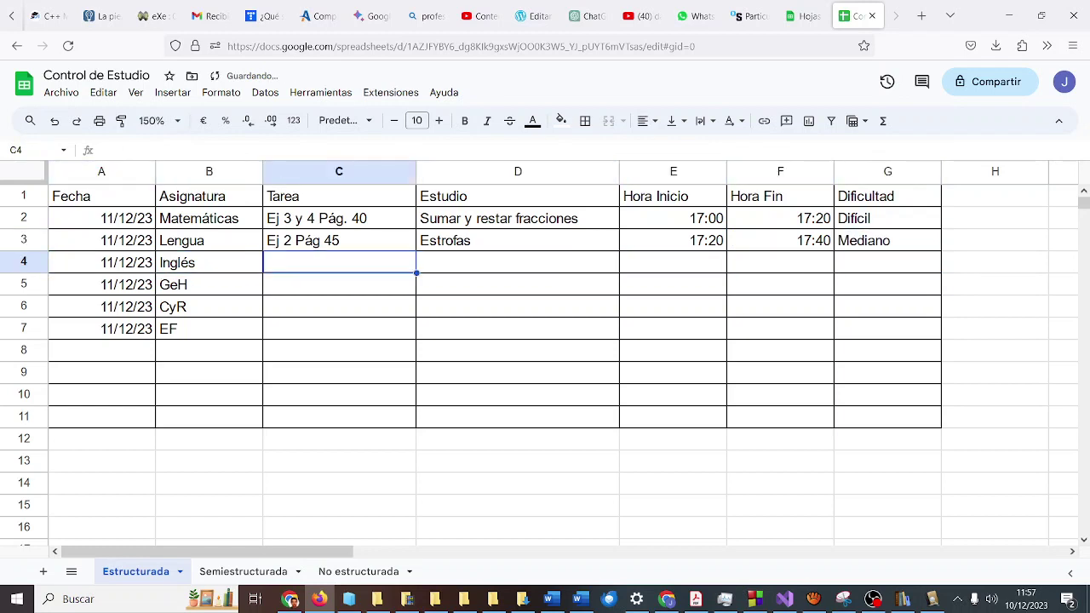
type("Verbos irr")
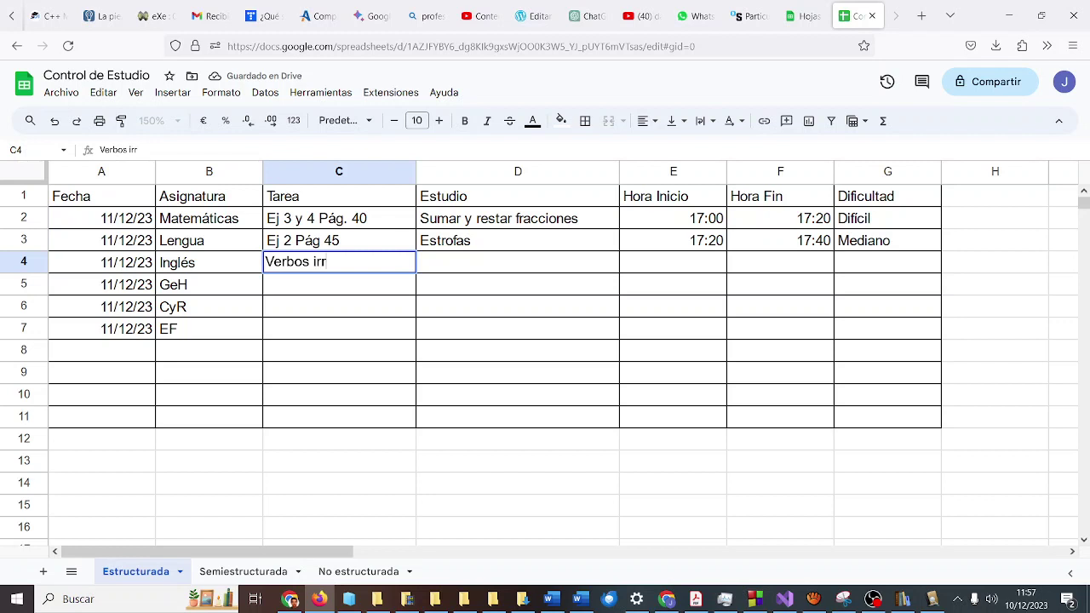
type("egula")
key("BackSpace")
key("BackSpace")
key("BackSpace")
key("BackSpace")
key("BackSpace")
key("BackSpace")
key("BackSpace")
key("BackSpace")
key("BackSpace")
key("BackSpace")
key("BackSpace")
Enter "Ej 4,5 Pág 63" as the Tarea for Inglés in cell C4.
type("Ej")
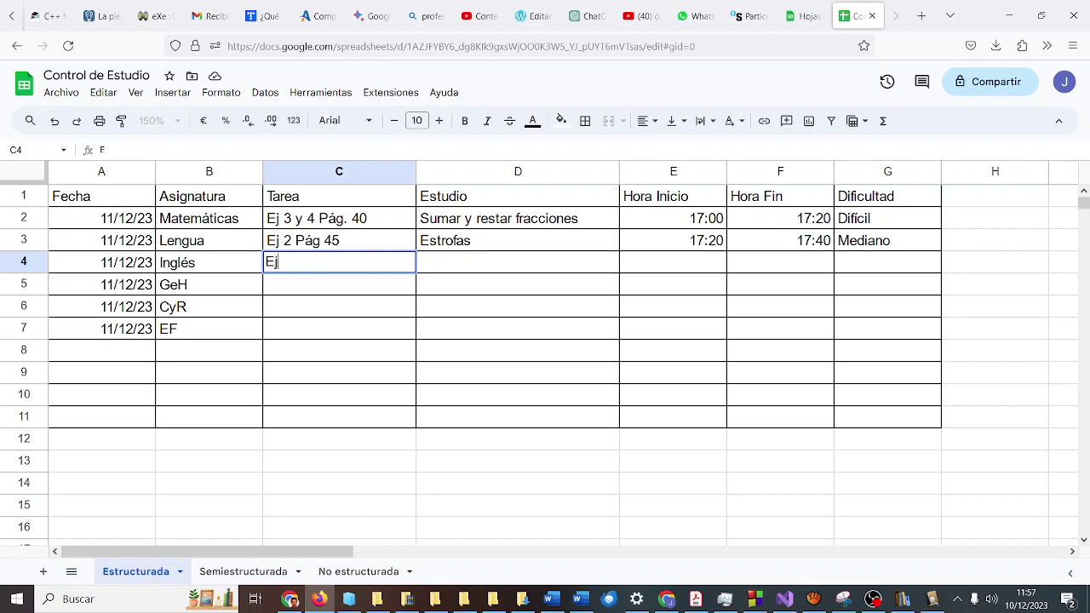
type(" 4,5 Pág 63")
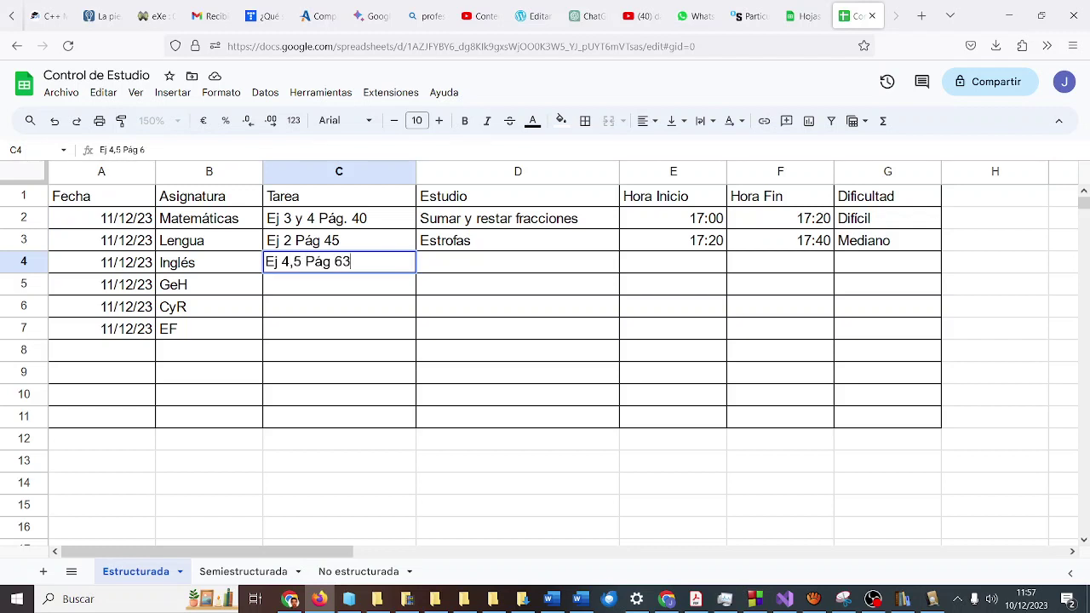
key("Tab")
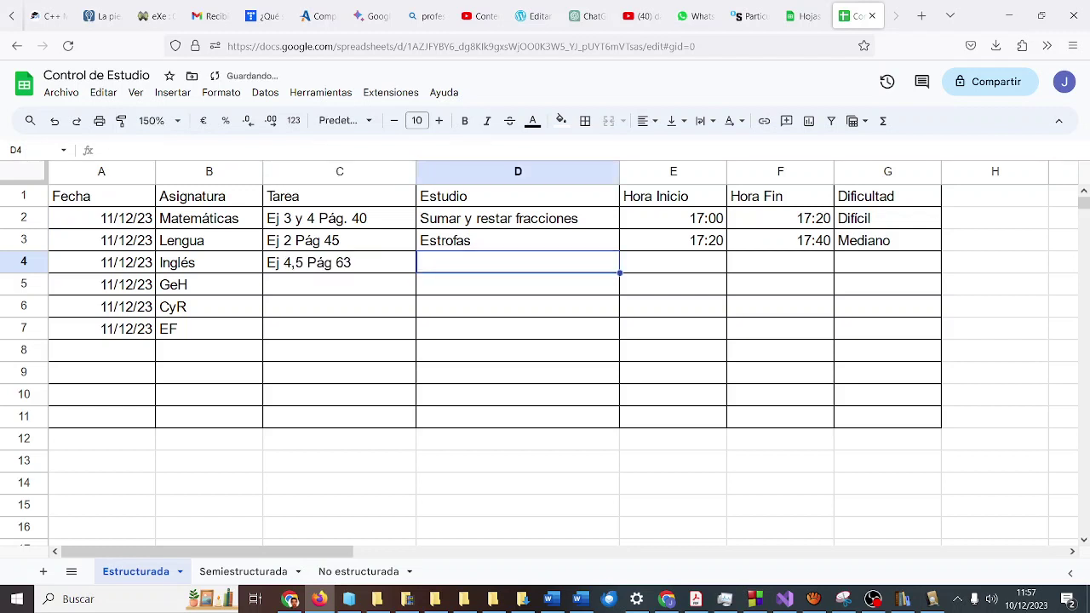
Enter "Past simple" and "Repasar verbos irregulares" on two lines within cell D4 as the Estudio for Inglés.
type("Past simple")
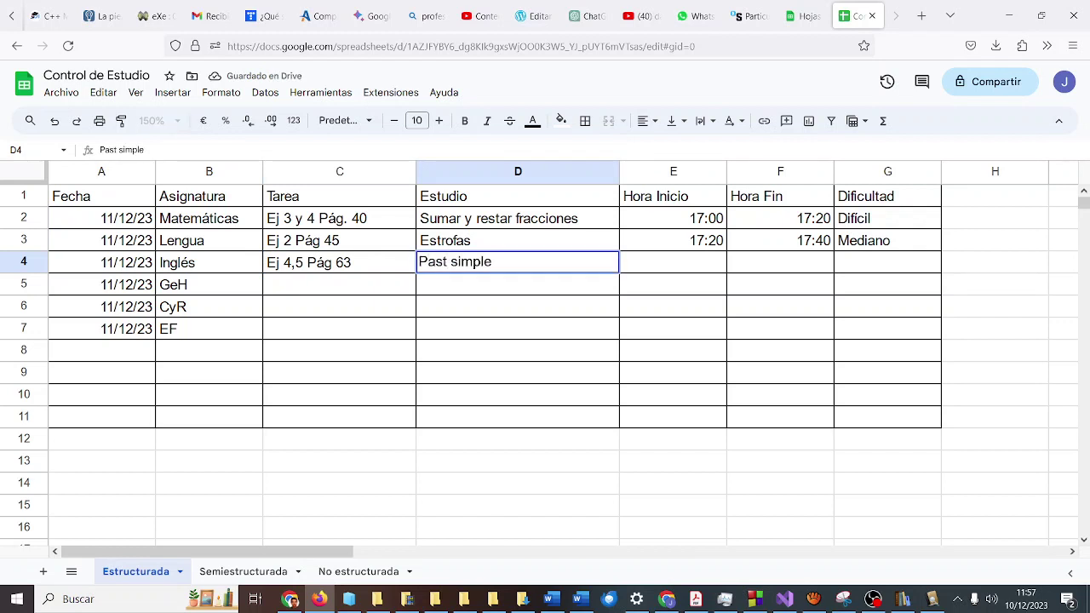
key("ctrl+Return")
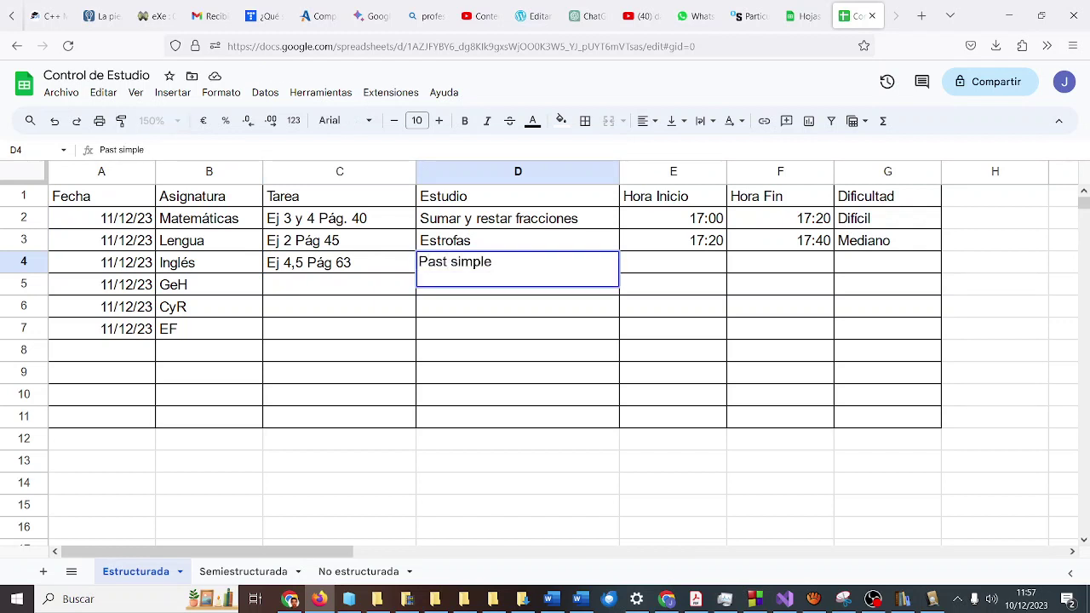
type("Repasar verbos")
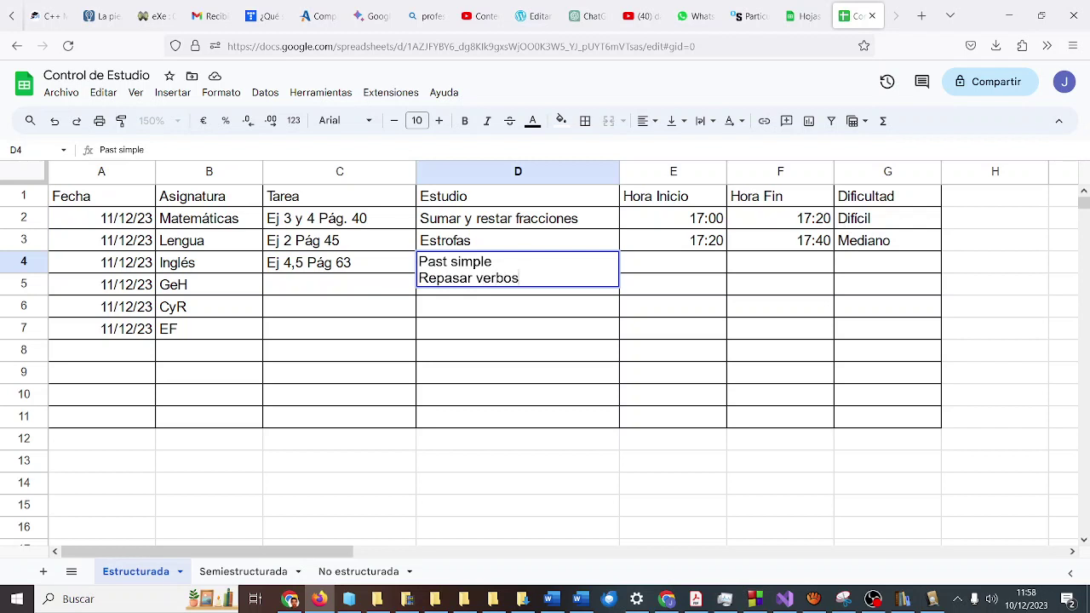
type(" irregulares")
key("Tab")
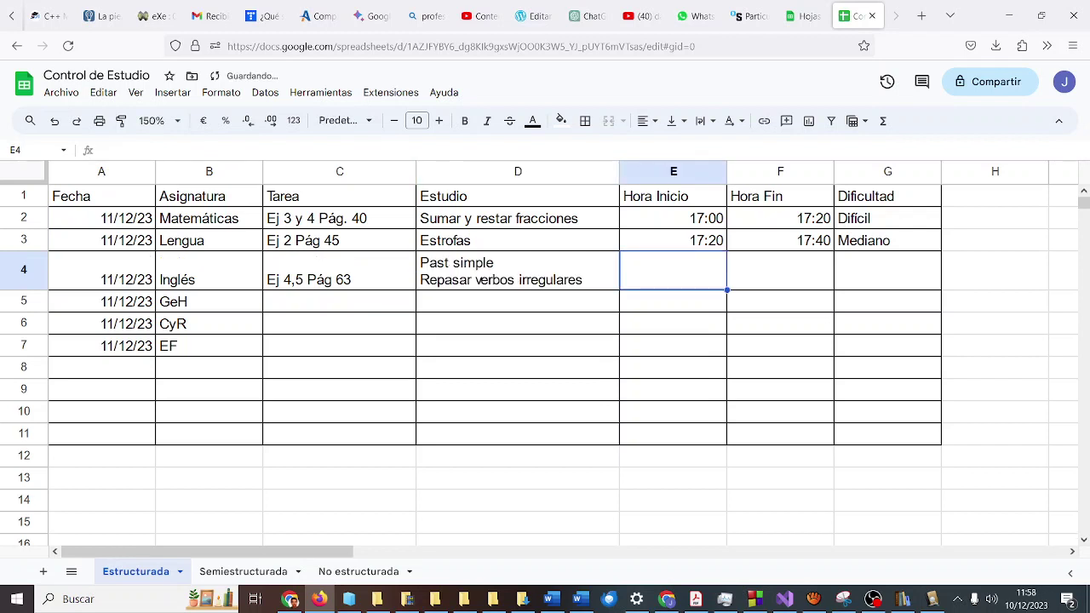
Enter 17:40 as Hora Inicio and 17:55 as Hora Fin in the Inglés row.
type("17:40")
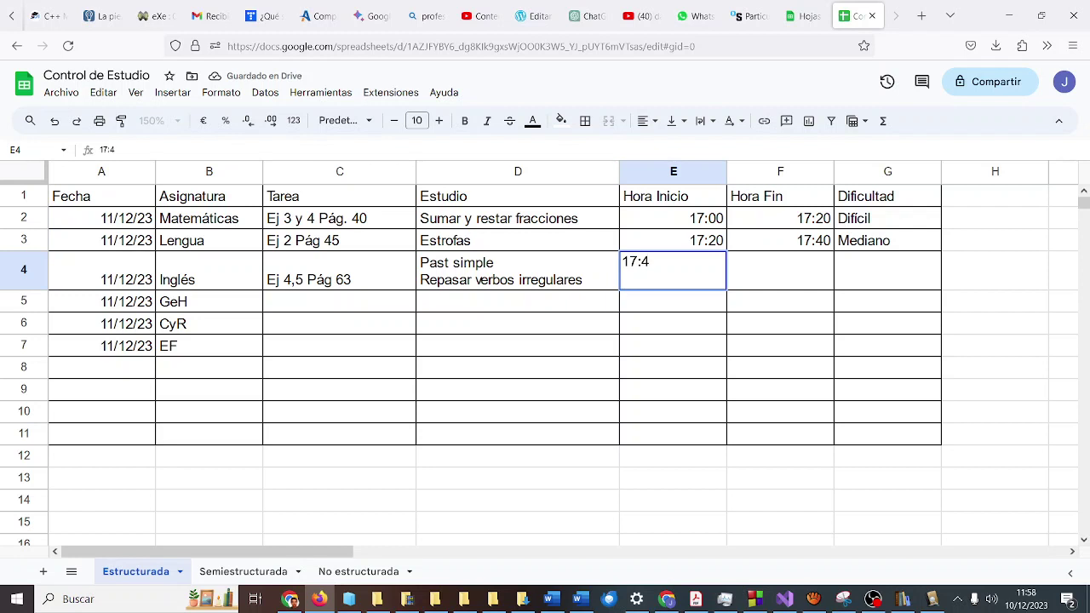
key("Tab")
type("17")
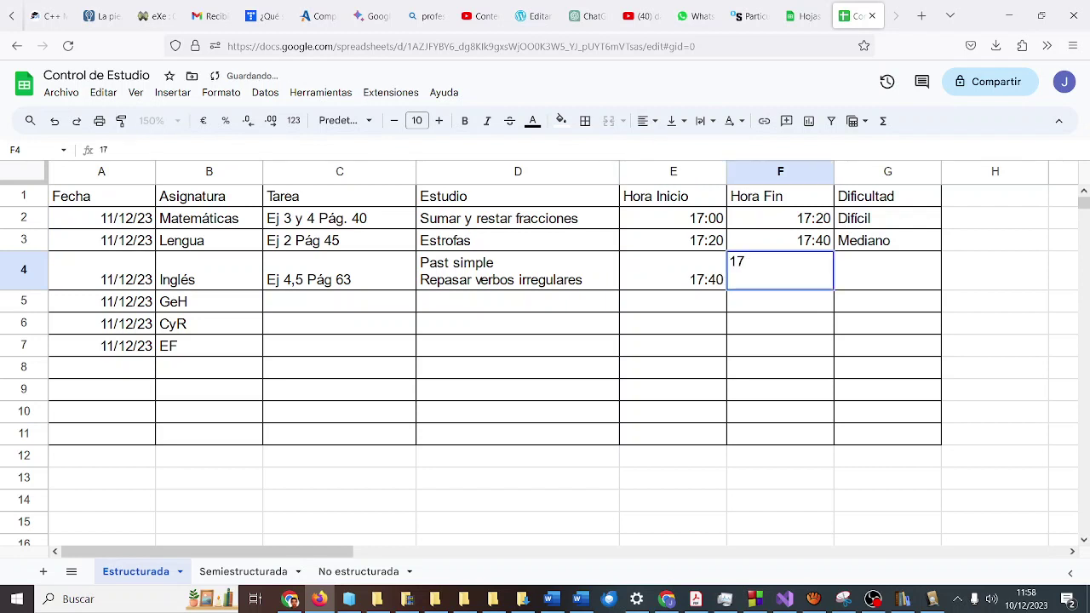
type(":55")
key("Return")
Select the empty Estudio cell D5 in the GeH row.
key("Left")
key("Left")
key("Left")
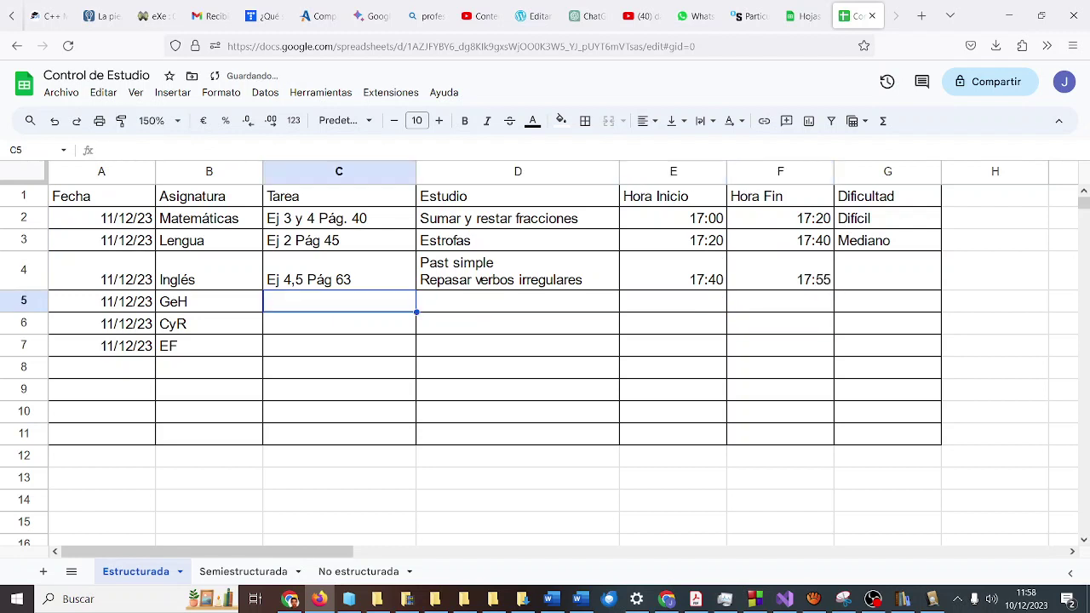
key("Right")
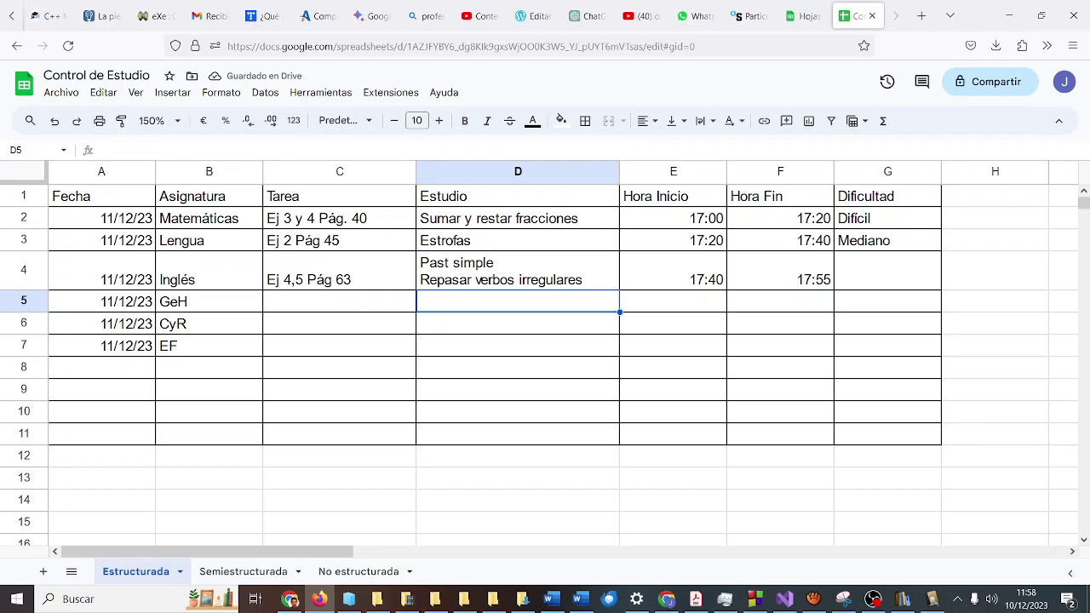
type("Res")
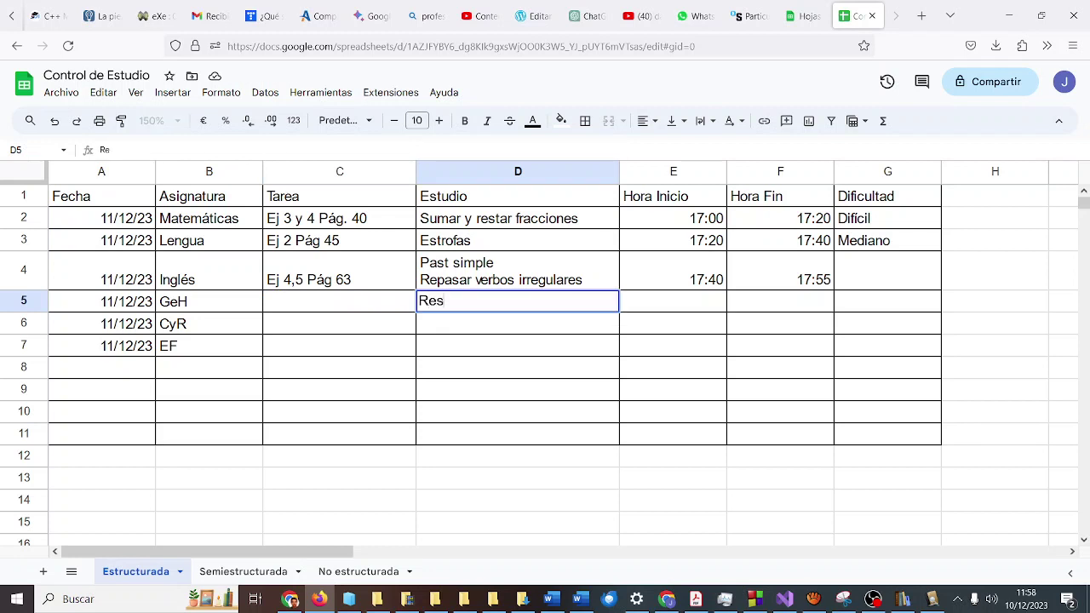
type("umen y esuqe")
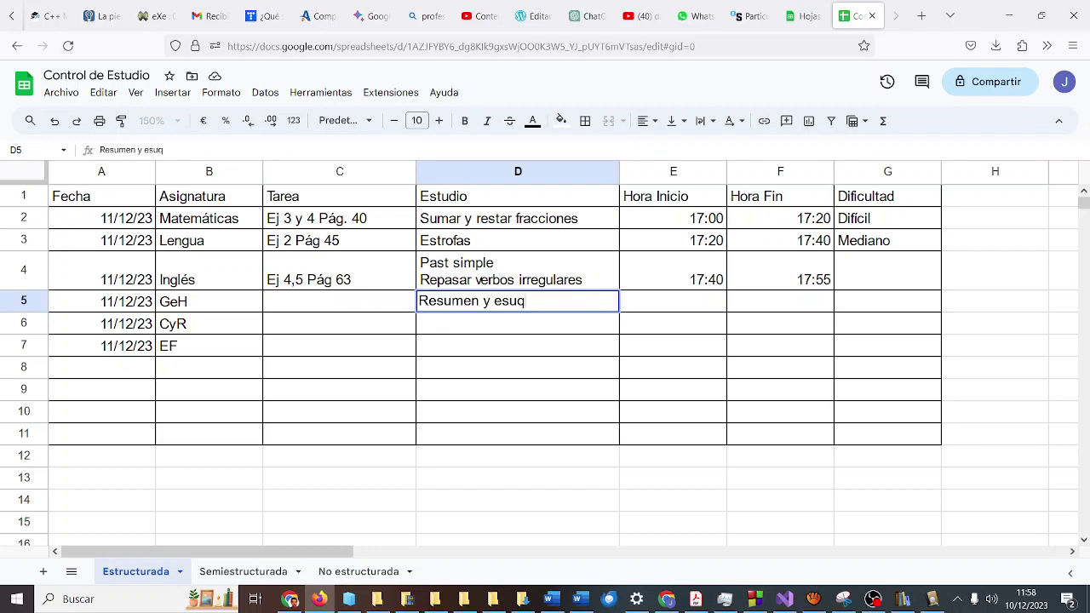
key("BackSpace")
key("BackSpace")
key("BackSpace")
key("BackSpace")
key("BackSpace")
key("BackSpace")
key("BackSpace")
key("BackSpace")
key("BackSpace")
key("BackSpace")
key("BackSpace")
key("BackSpace")
key("BackSpace")
key("BackSpace")
key("BackSpace")
Enter "Mapa mental y memorizar" as the Estudio for GeH in cell D5.
type("M")
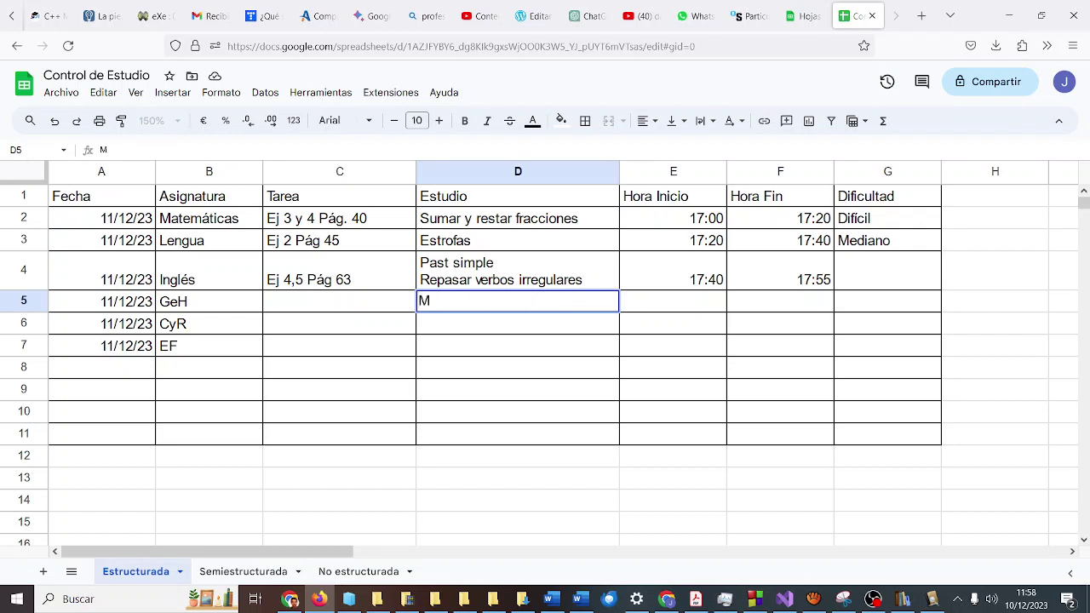
type("apa mental y estud")
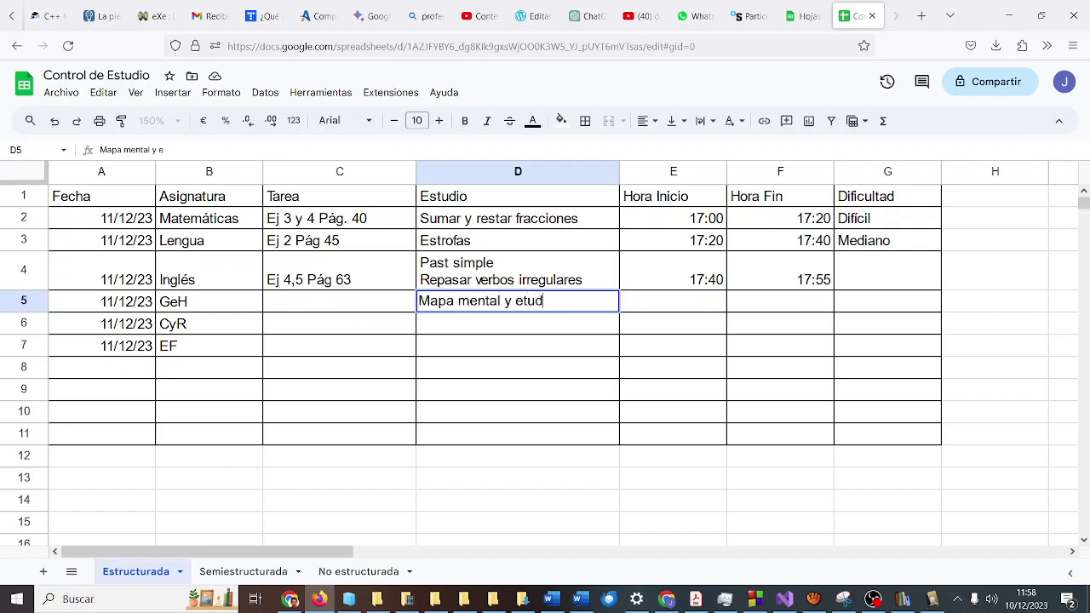
key("BackSpace")
key("BackSpace")
key("BackSpace")
key("BackSpace")
key("BackSpace")
type("memorizar")
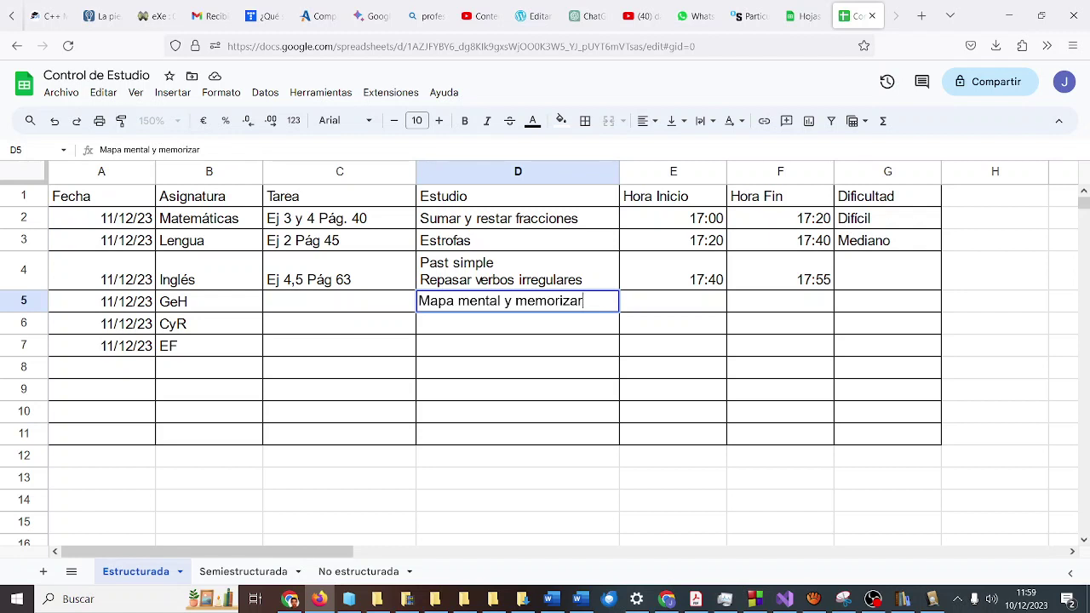
key("Return")
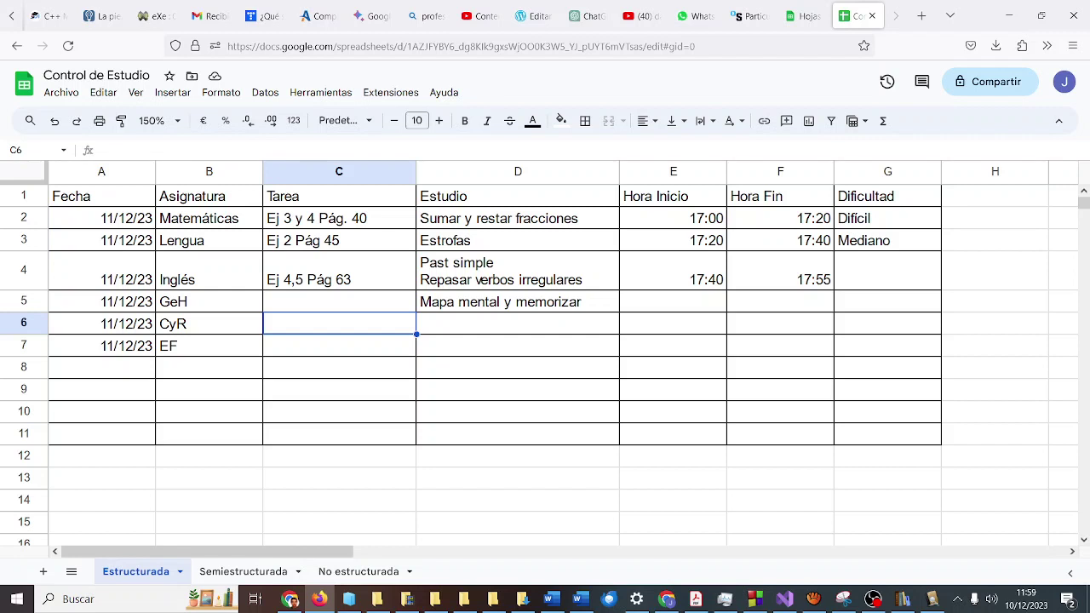
key("Up")
key("Right")
key("Right")
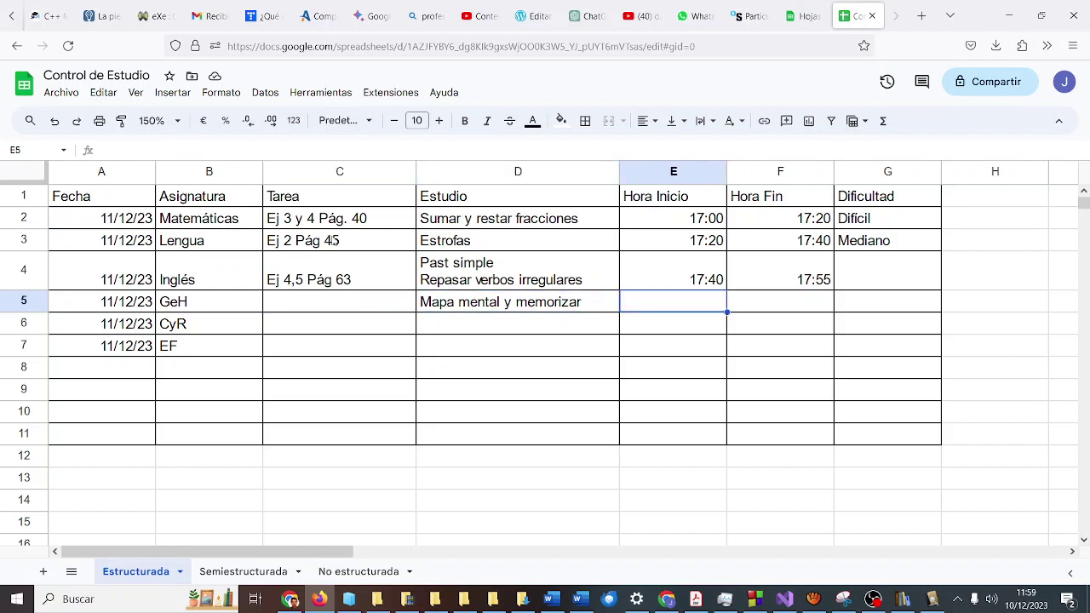
left_click(874, 598)
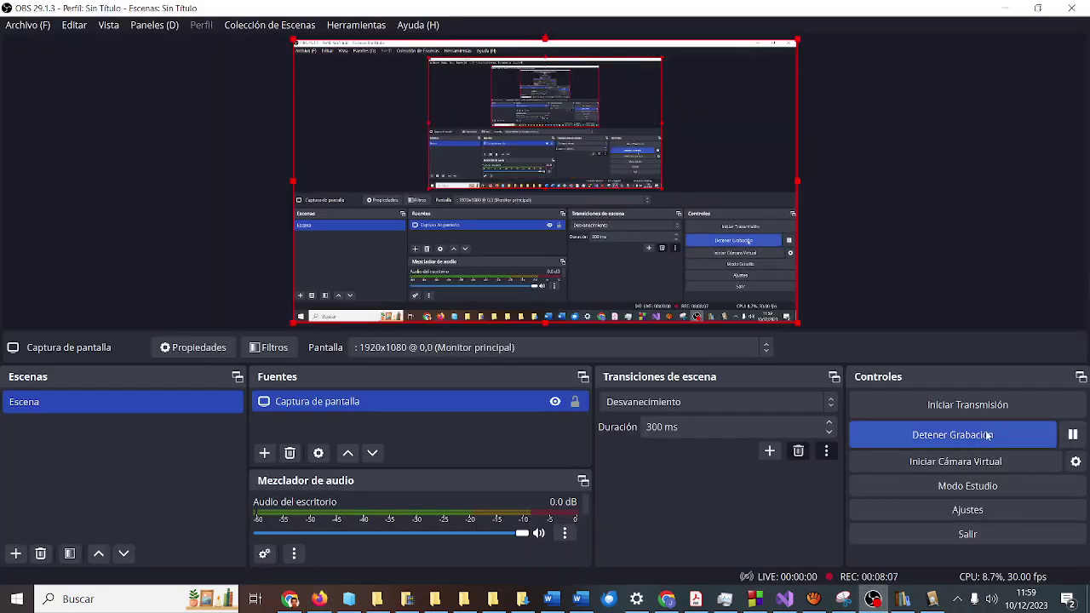
left_click(1006, 8)
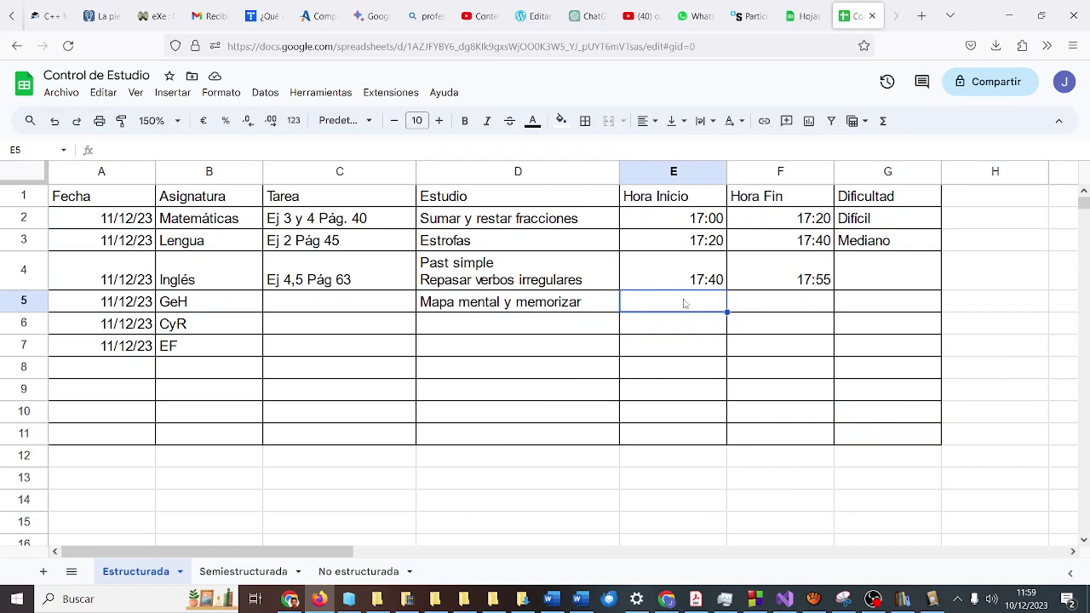
Enter "Fácil" as the Dificultad for Inglés in cell G4.
left_click(881, 275)
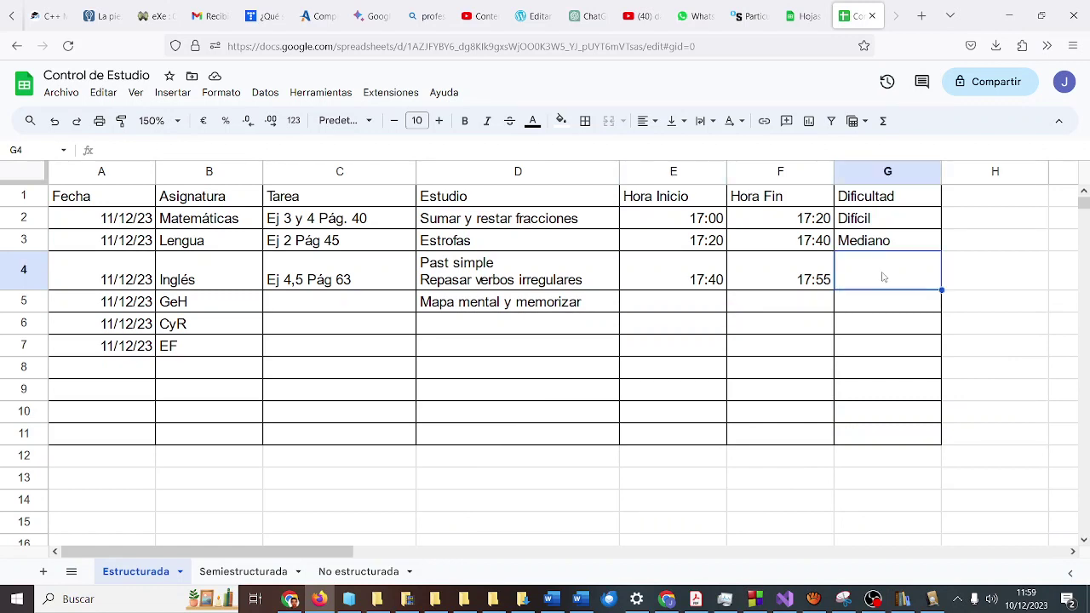
type("Fácil")
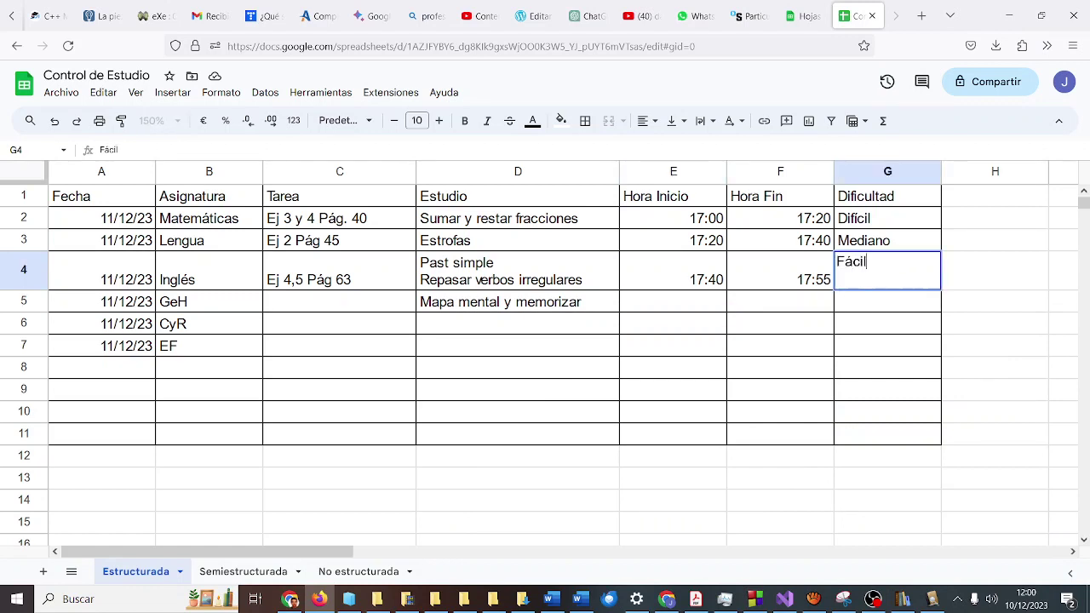
key("Return")
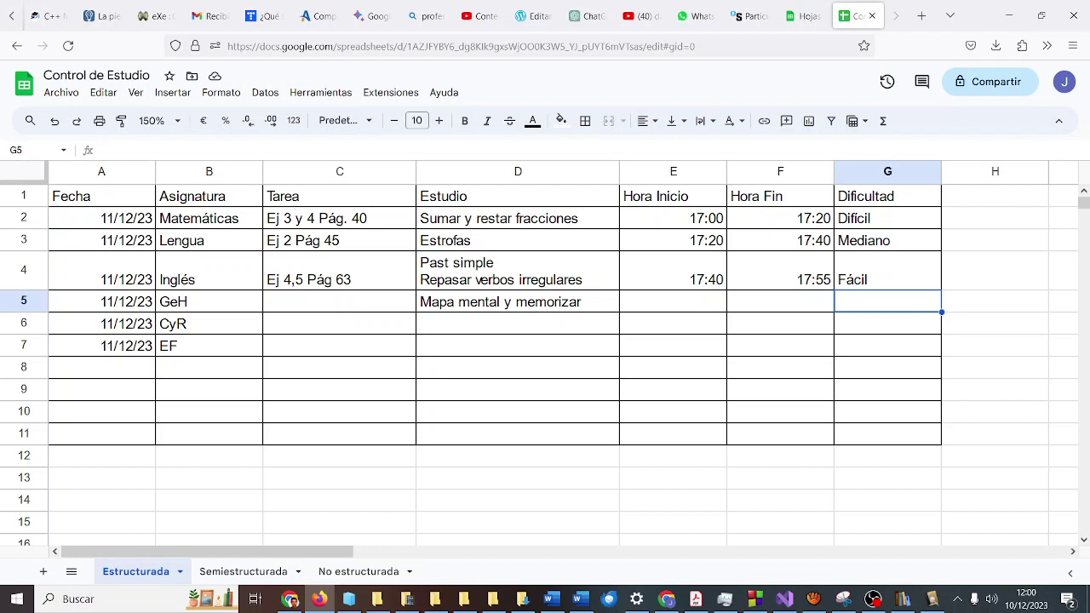
Enter 17:55 as Hora Inicio and 18:10 as Hora Fin in the GeH row.
key("Left")
key("Left")
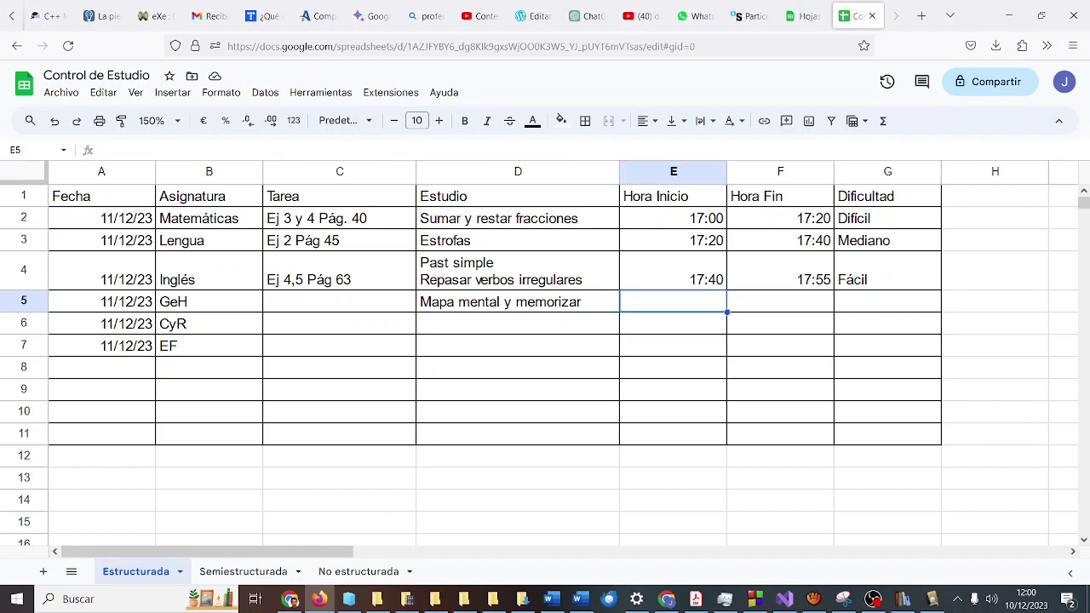
type("17")
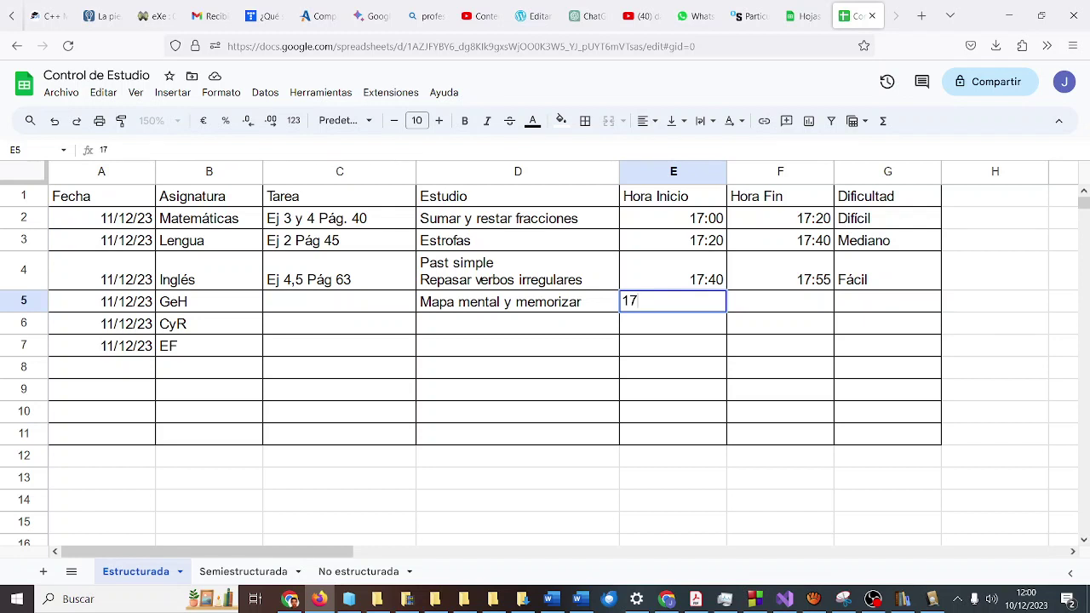
type(":55")
key("Tab")
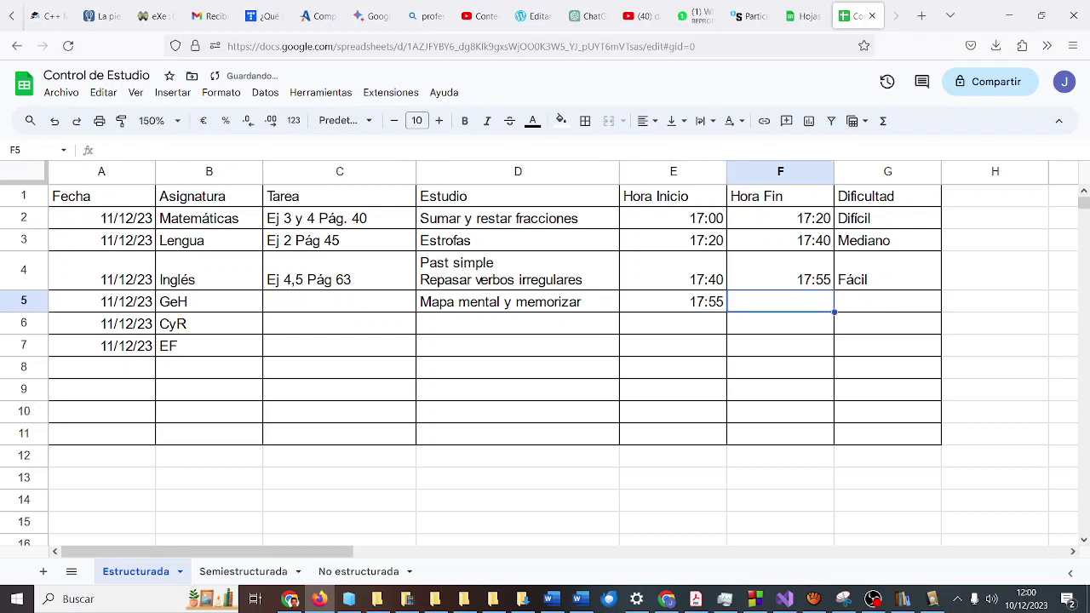
type("18:10")
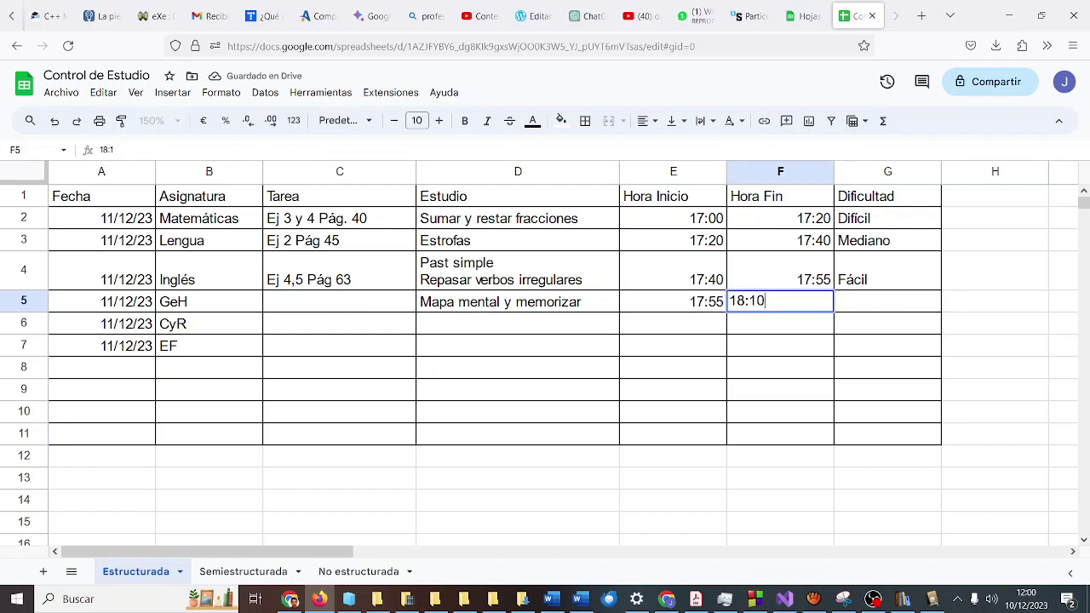
key("Return")
Enter "Página web" as the Tarea for CyR in cell C6.
left_click(339, 324)
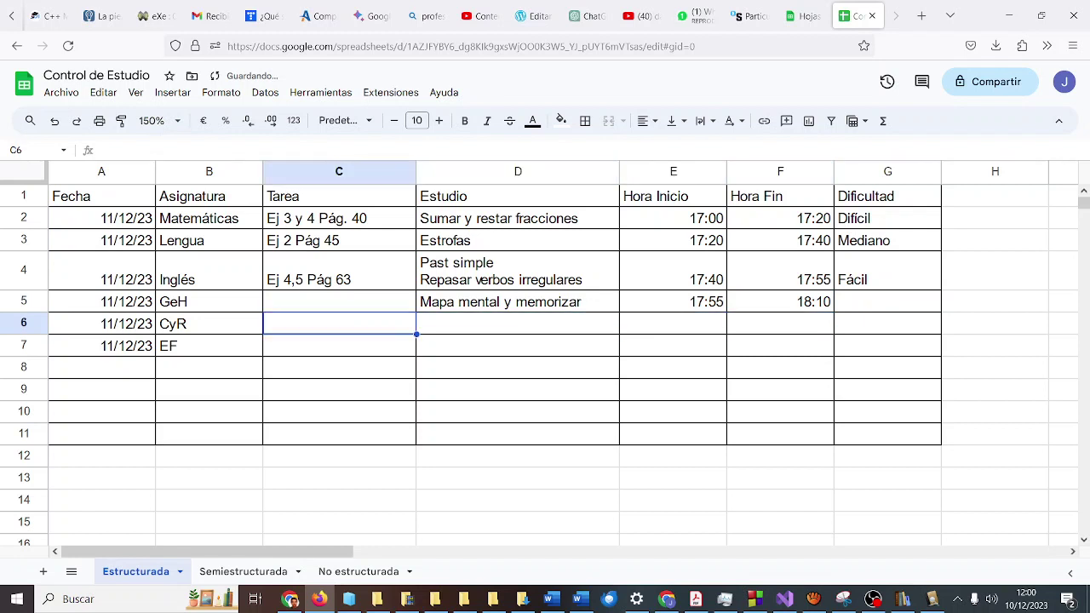
left_click(518, 323)
left_click(339, 324)
type("Página web")
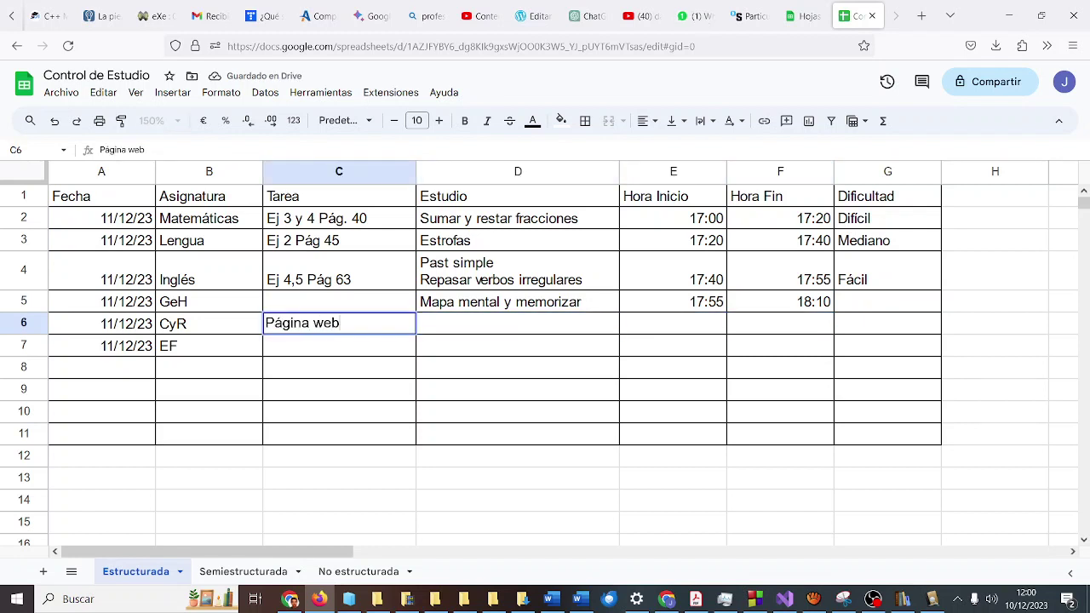
Complete the CyR row with Hora Inicio 18:10, Hora Fin 18:20 and Dificultad "Fácil", leaving its Estudio blank.
key("Tab")
key("Tab")
type("18:")
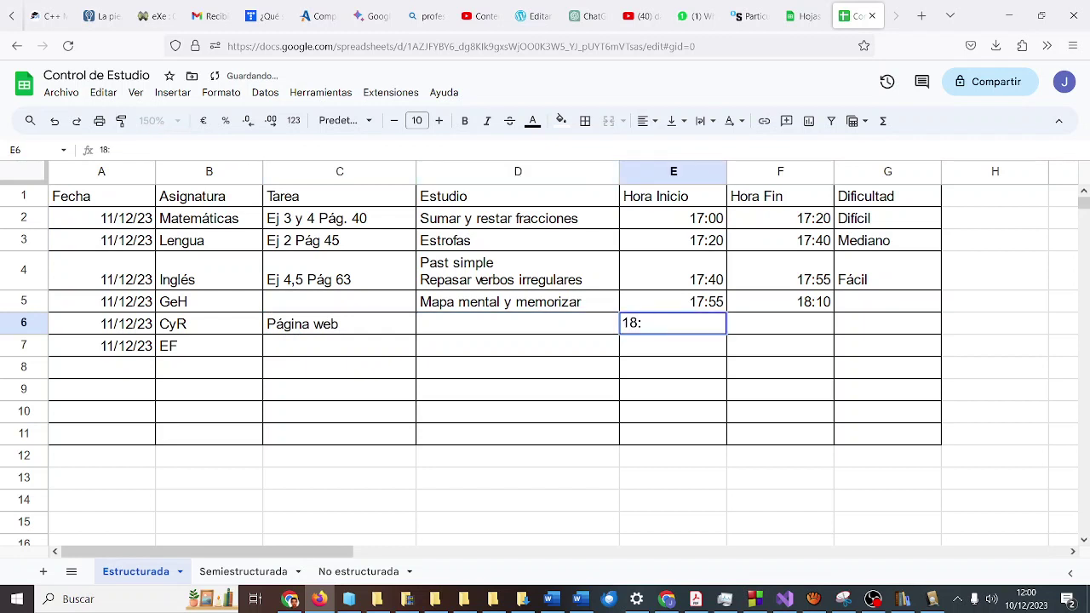
type("10")
key("Tab")
type("18")
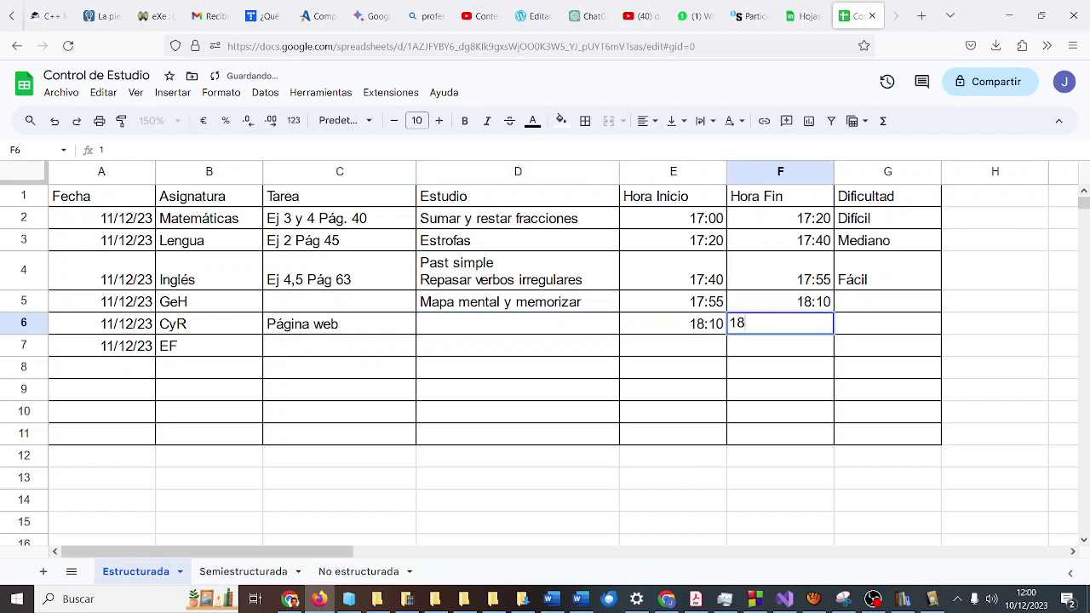
type(":20")
key("Tab")
type("Fácil")
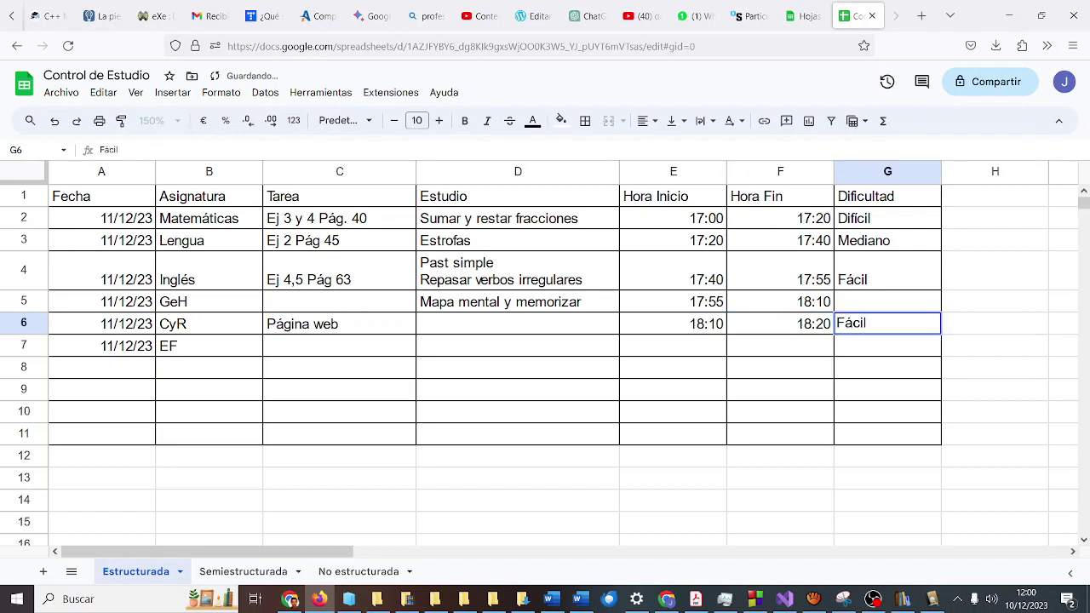
Enter "Mediano" as the Dificultad for GeH in cell G5.
left_click(887, 302)
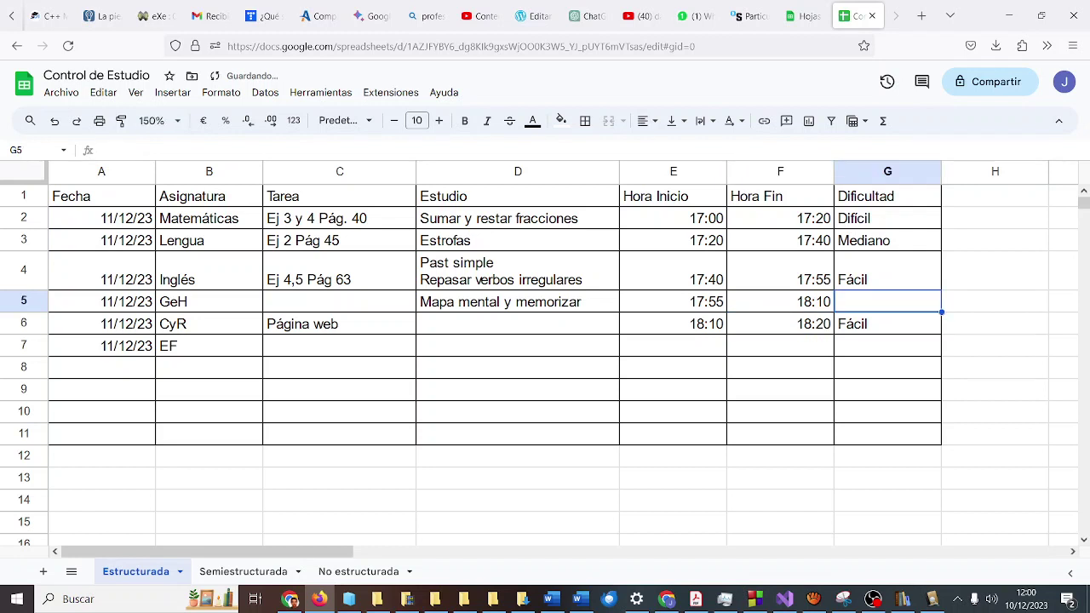
type("Re")
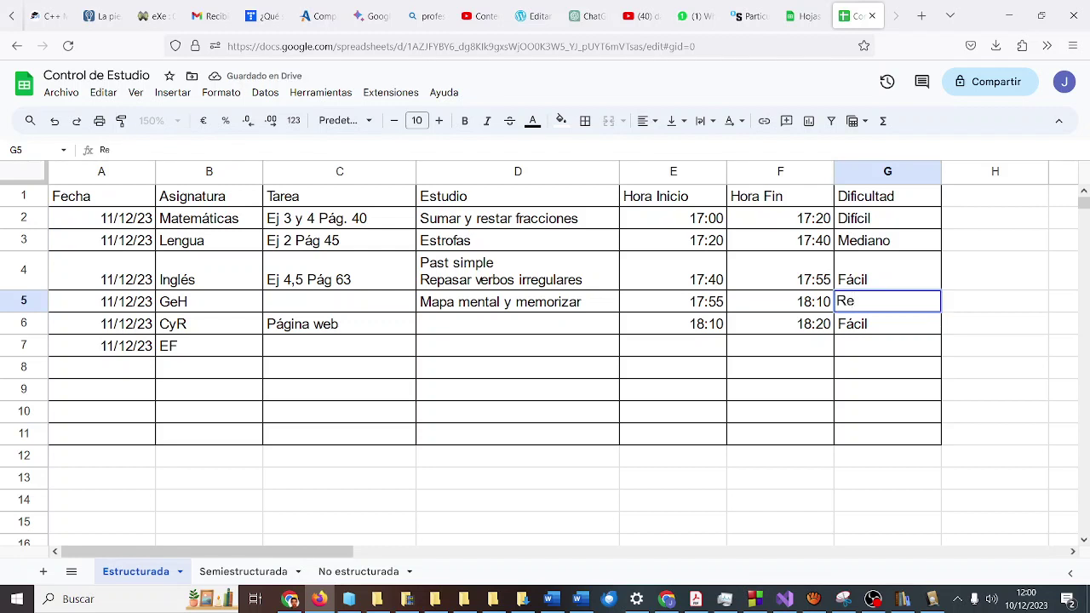
key("BackSpace")
key("BackSpace")
type("Mediano")
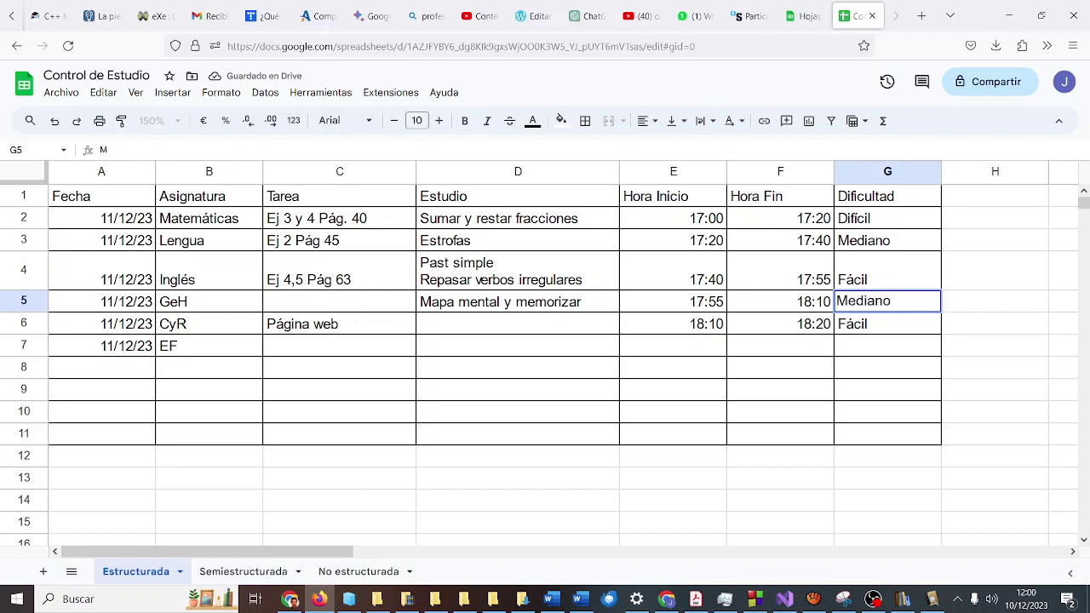
left_click(456, 334)
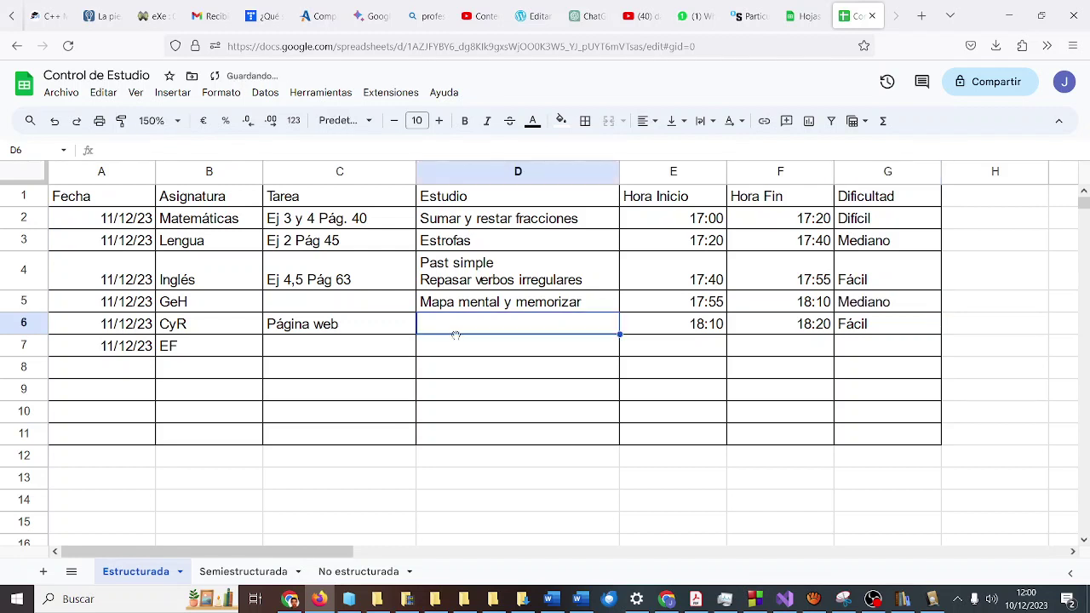
left_click(689, 226)
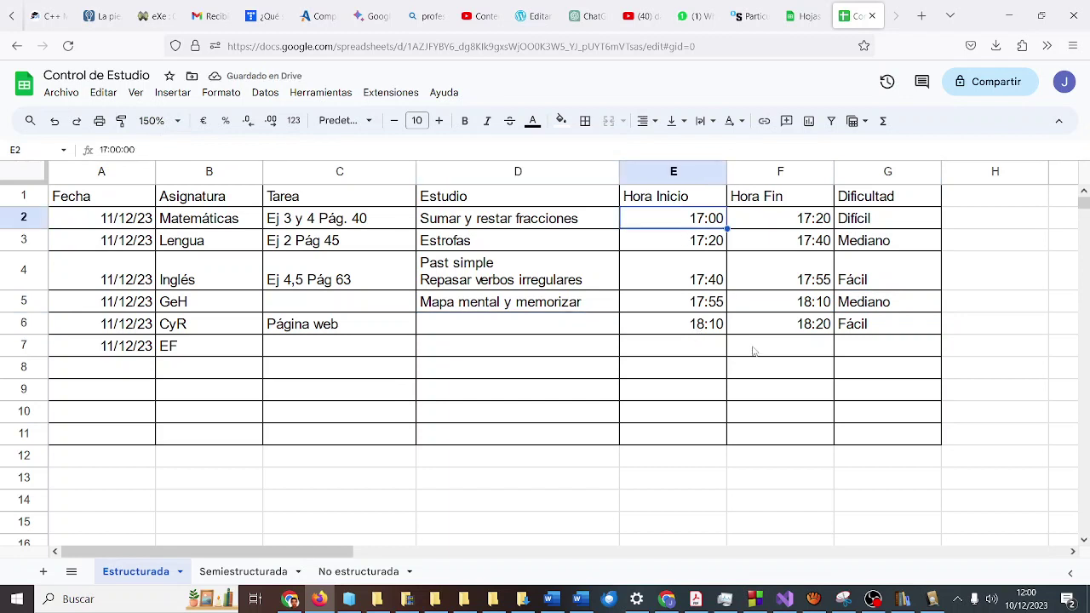
left_click(788, 330)
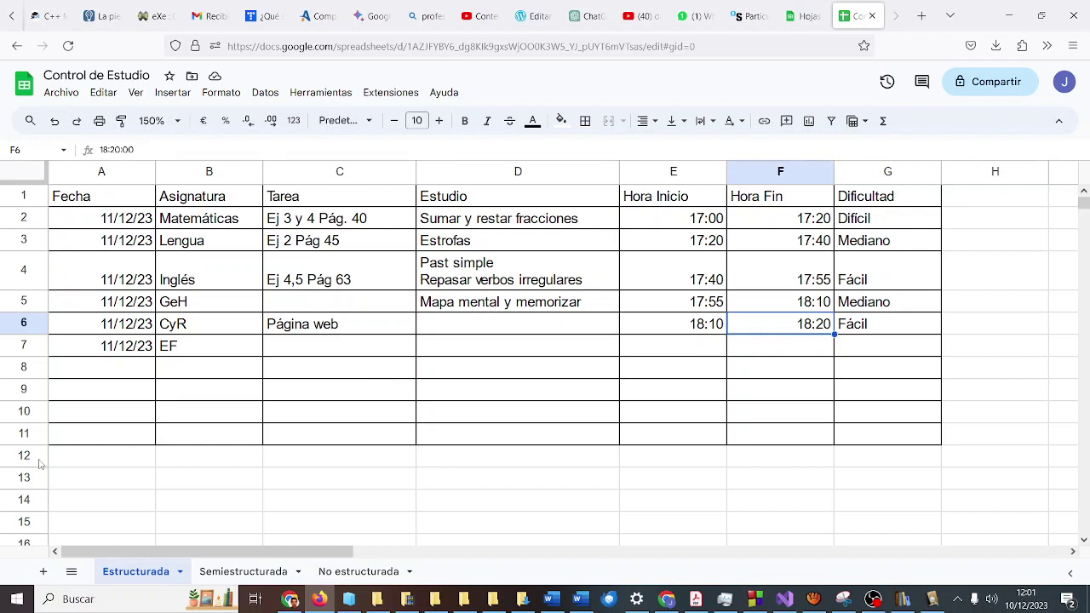
Extend the table grid by applying all borders to the empty range A12:G13.
left_click_drag(38, 460, 784, 487)
left_click_drag(868, 481, 836, 474)
left_click(199, 476)
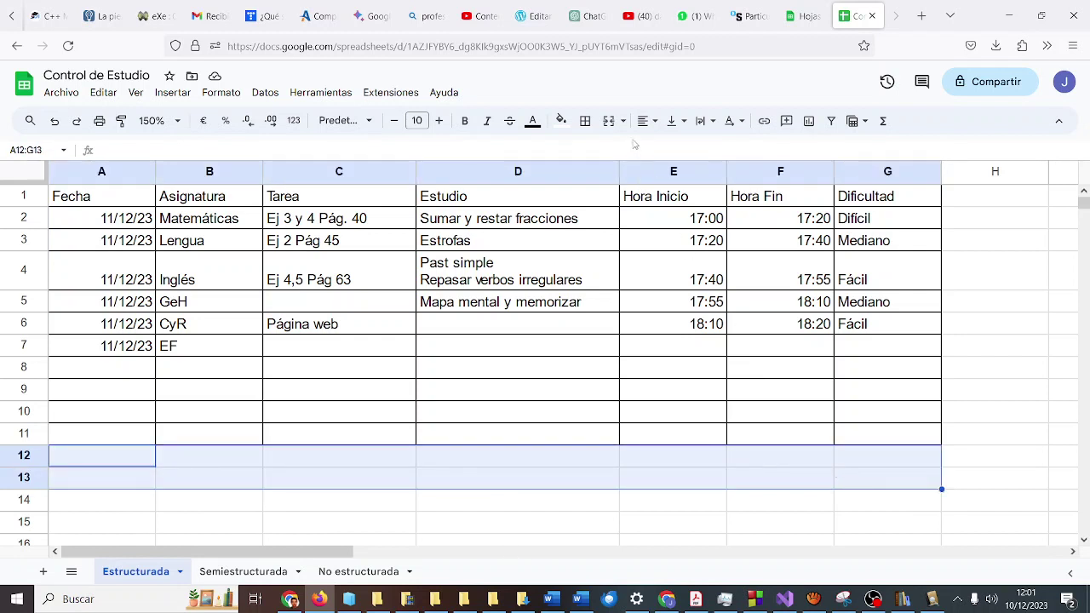
left_click(586, 121)
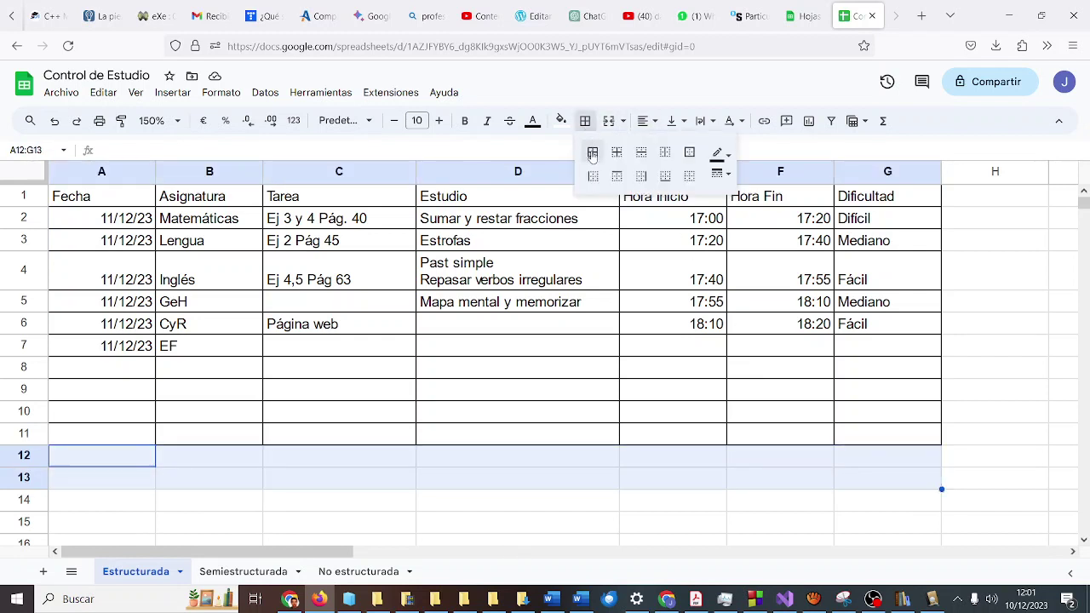
left_click(593, 152)
Enter 12/12/23 as the Fecha in cell A8, below the EF row's date.
left_click(136, 368)
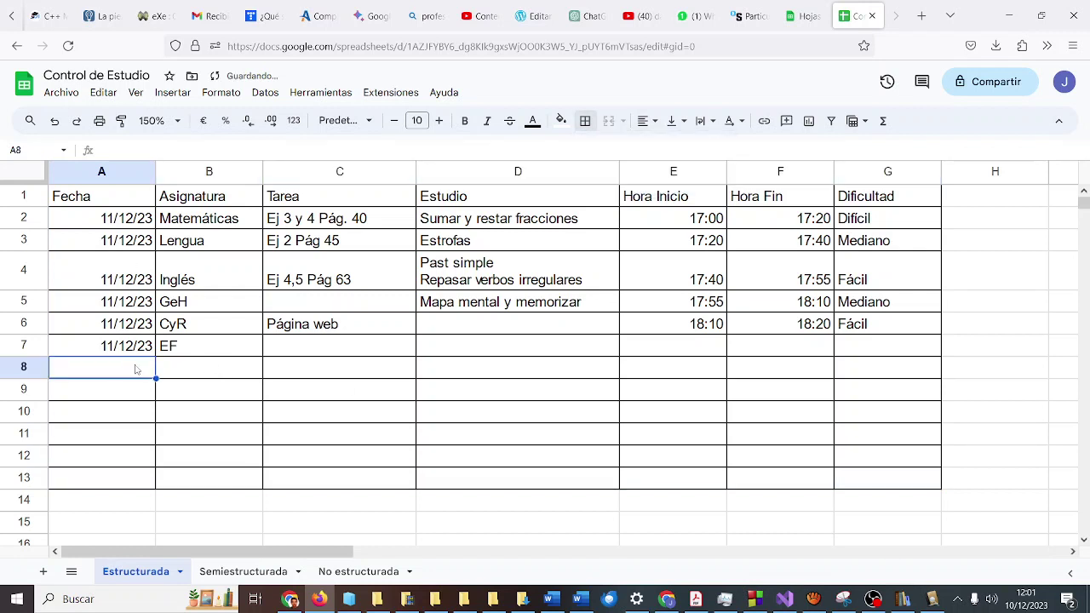
type("12/12/23")
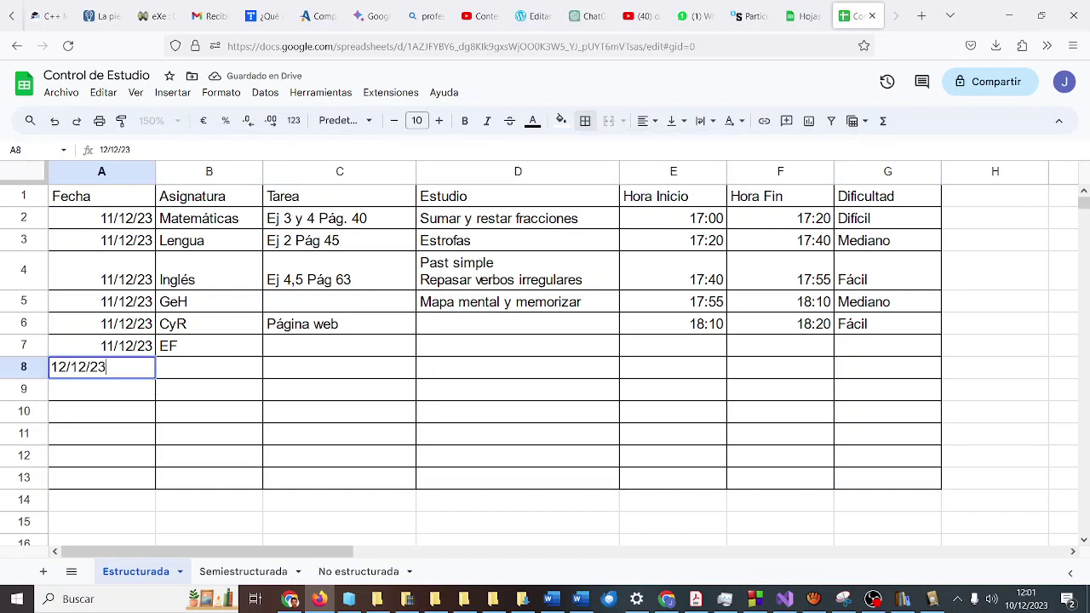
key("Return")
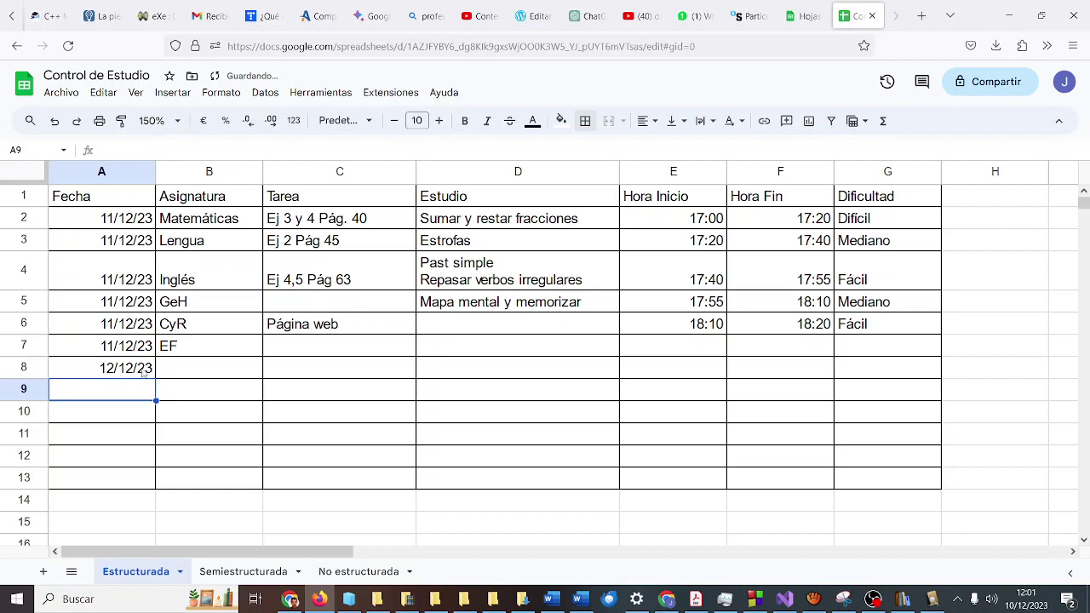
left_click(144, 374)
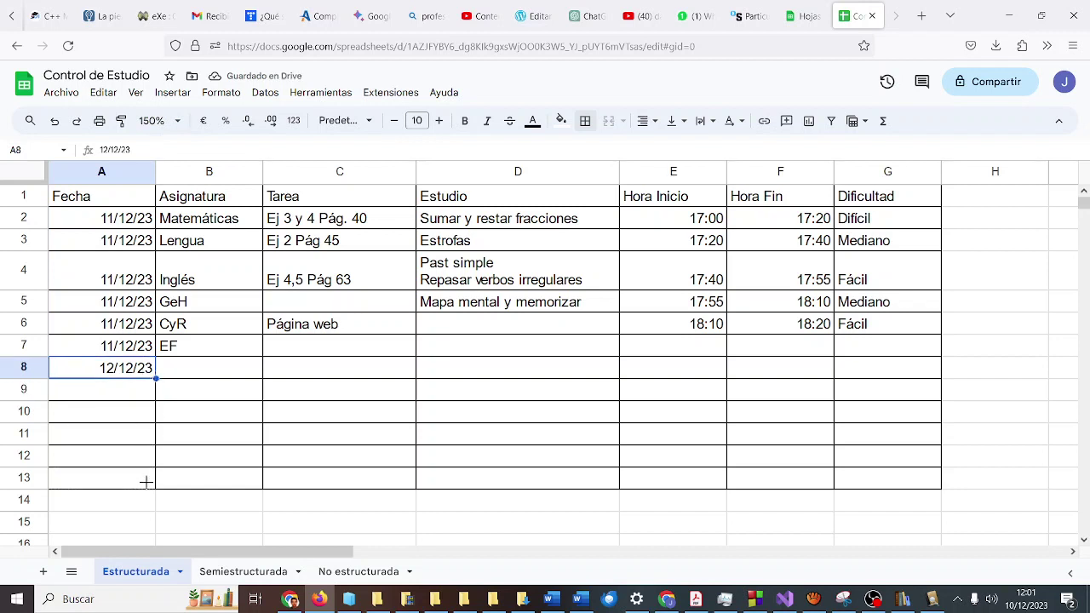
left_click_drag(145, 482, 149, 482)
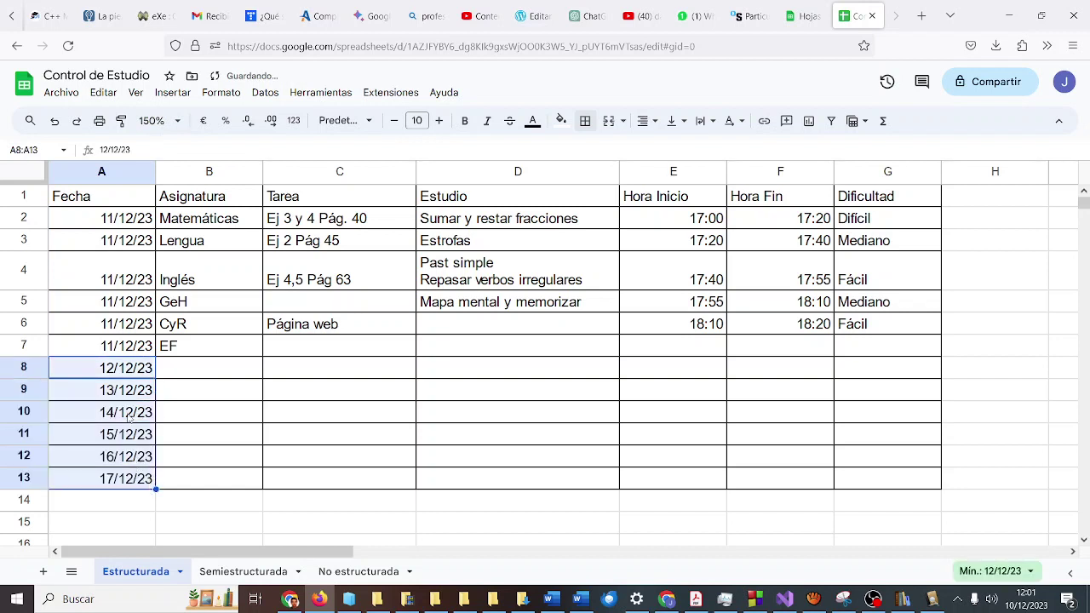
key("ctrl+z")
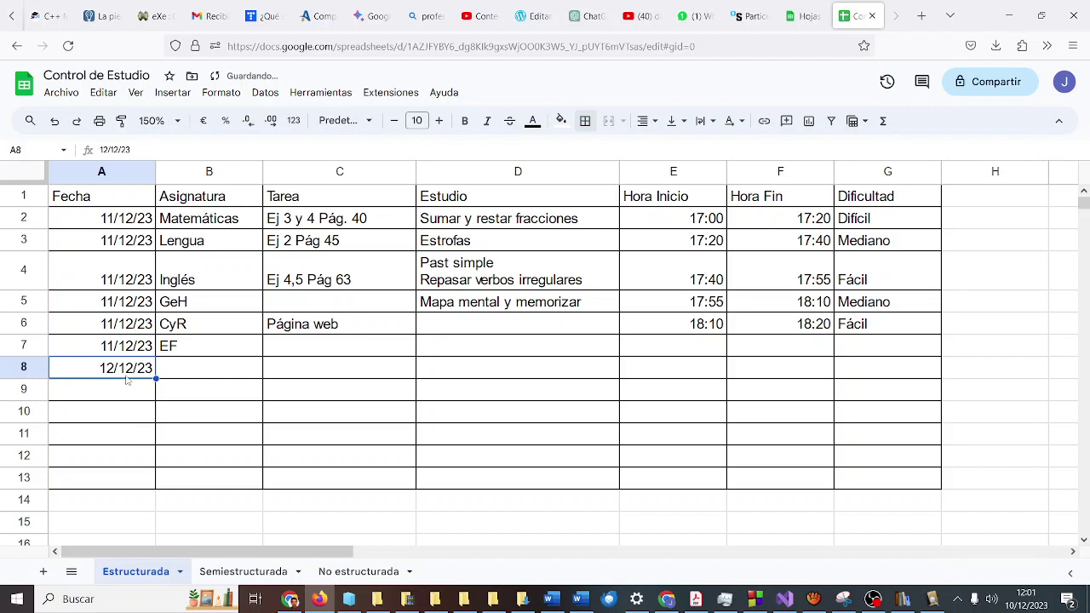
Copy the date 12/12/23 from cell A8 into the empty Fecha cells A9:A13.
key("ctrl+c")
left_click_drag(127, 388, 132, 478)
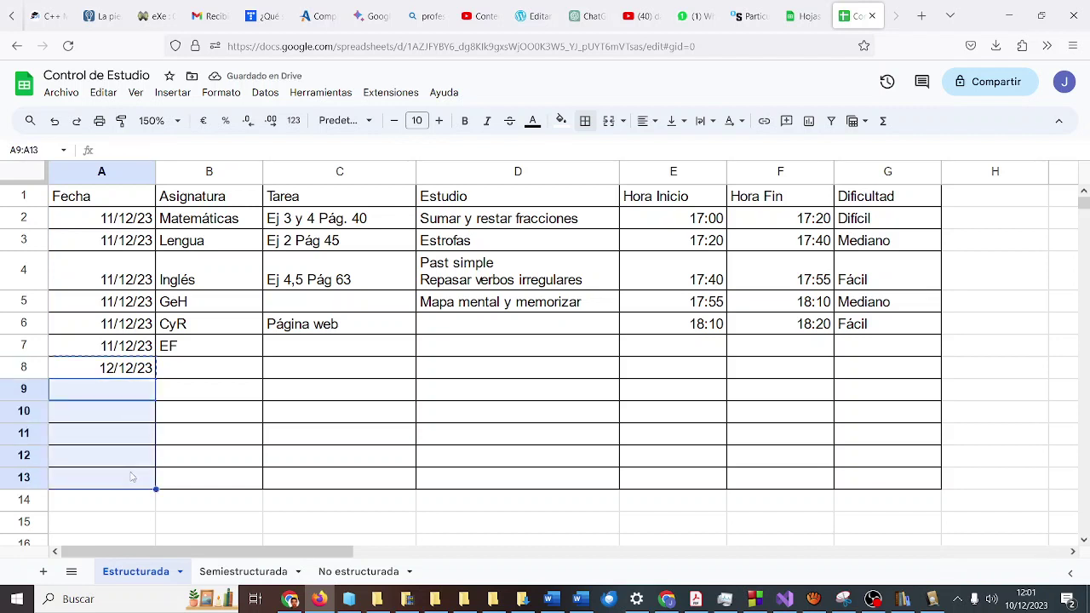
key("ctrl+v")
left_click(214, 379)
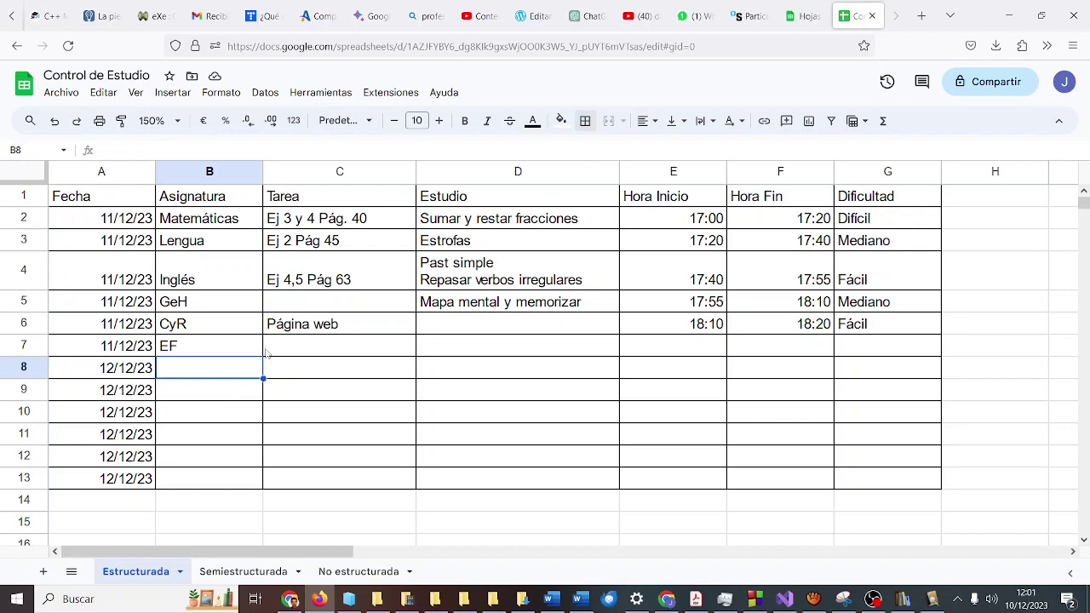
scroll(267, 354, "down", 2)
scroll(266, 354, "up", 2)
left_click(452, 328)
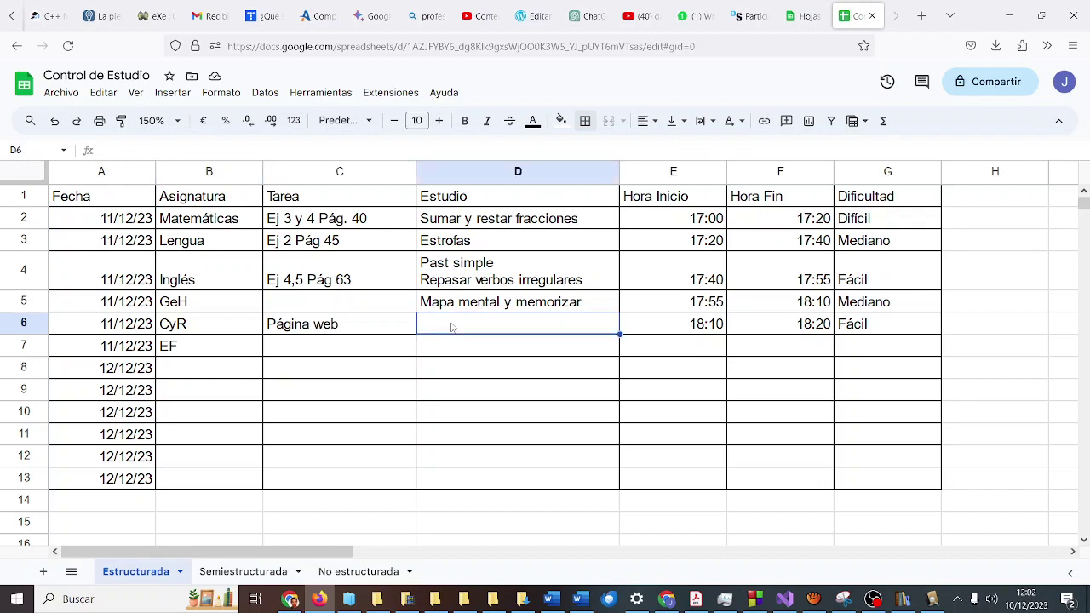